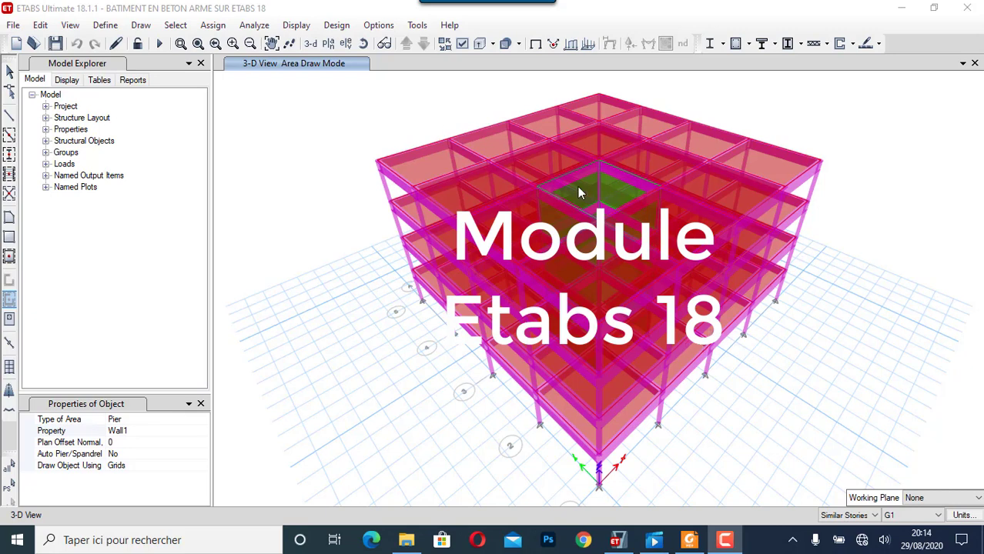
Create a new model with built-in settings: Metric SI units, Euro steel sections, Eurocode 3-2005 steel code and Eurocode 2-2004 concrete code
{"action": "left_click", "coordinate": [17, 45]}
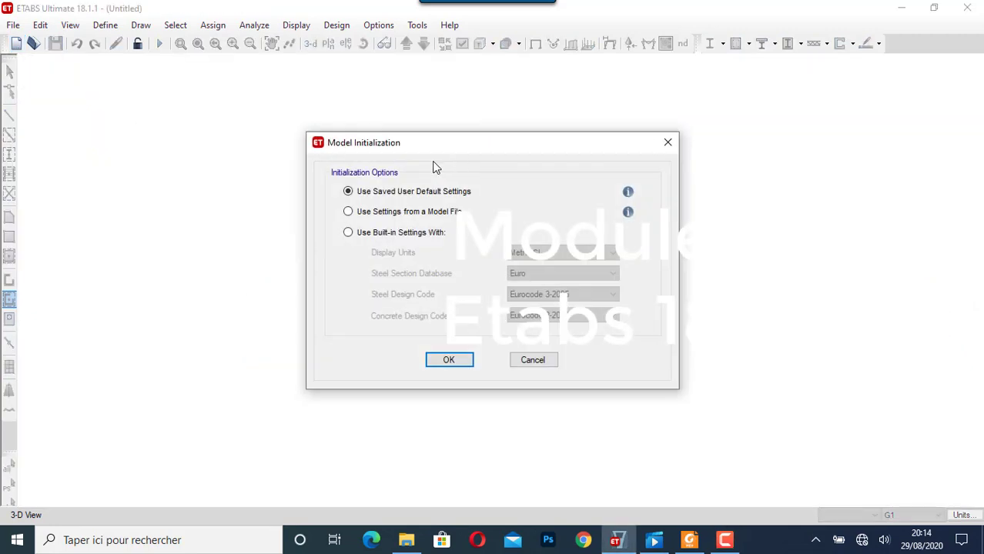
{"action": "left_click", "coordinate": [348, 232]}
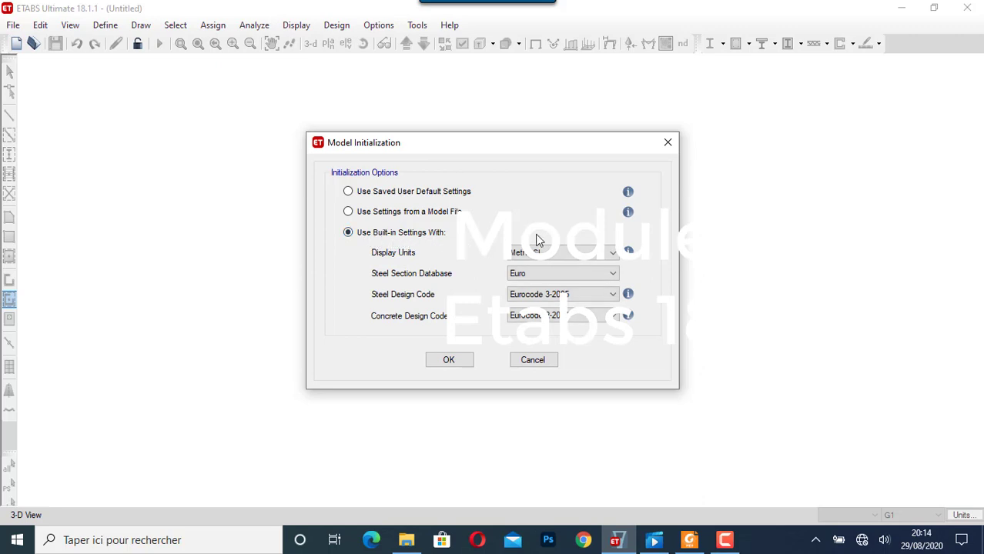
{"action": "left_click", "coordinate": [542, 254]}
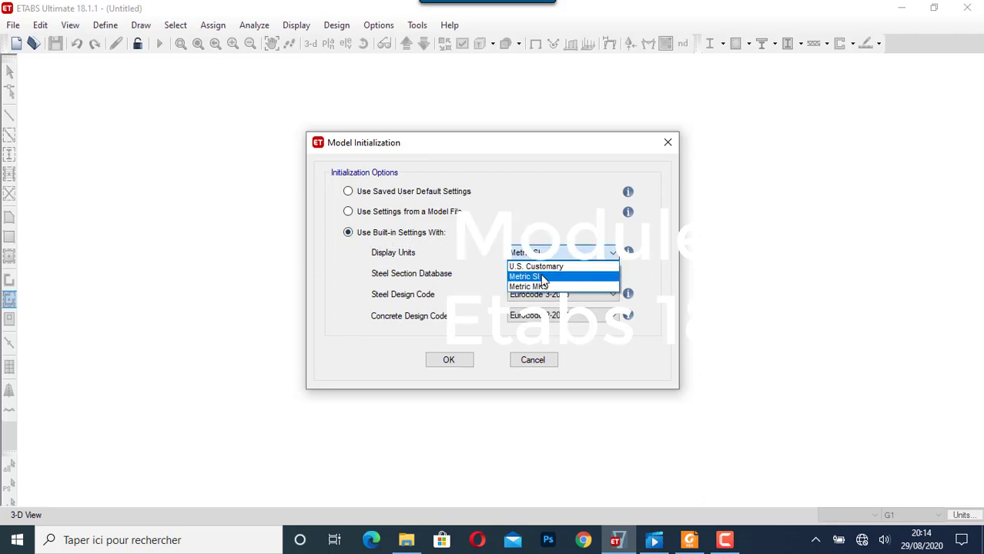
{"action": "left_click", "coordinate": [539, 276]}
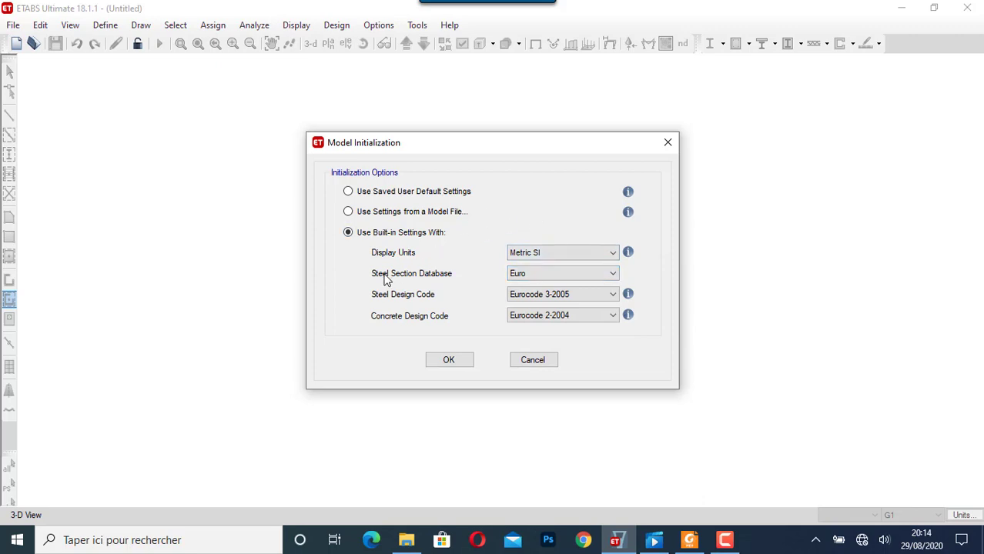
{"action": "left_click", "coordinate": [535, 276]}
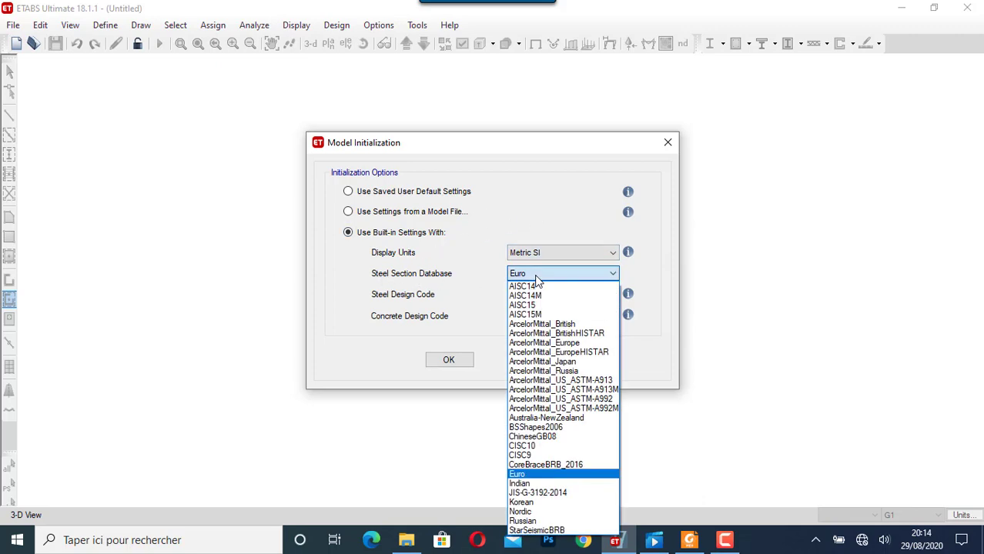
{"action": "left_click", "coordinate": [569, 476]}
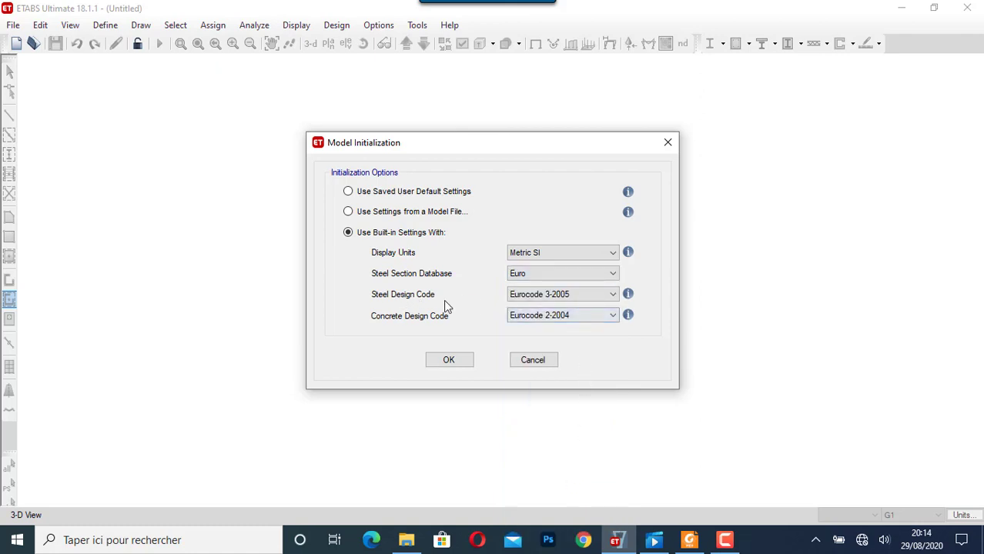
{"action": "left_click", "coordinate": [547, 299]}
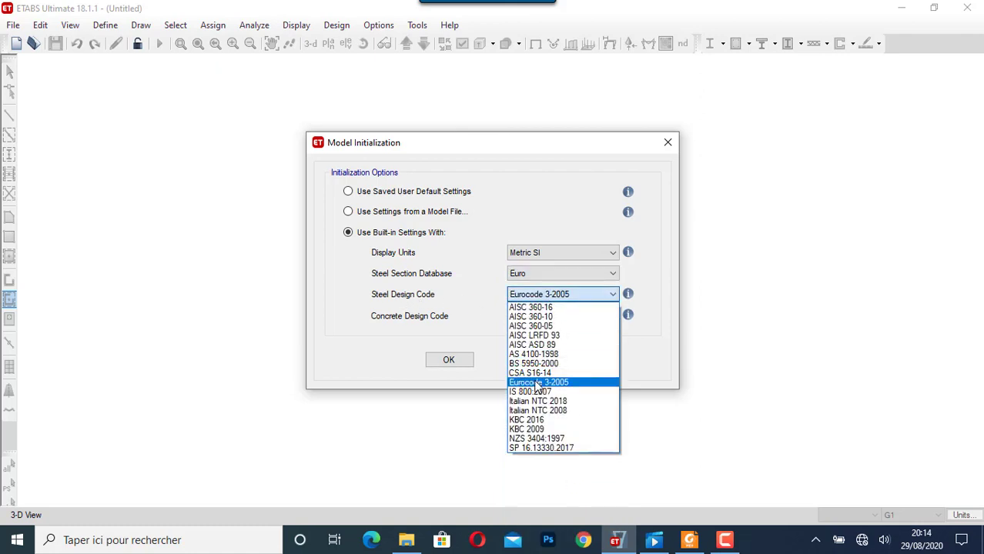
{"action": "left_click", "coordinate": [537, 383]}
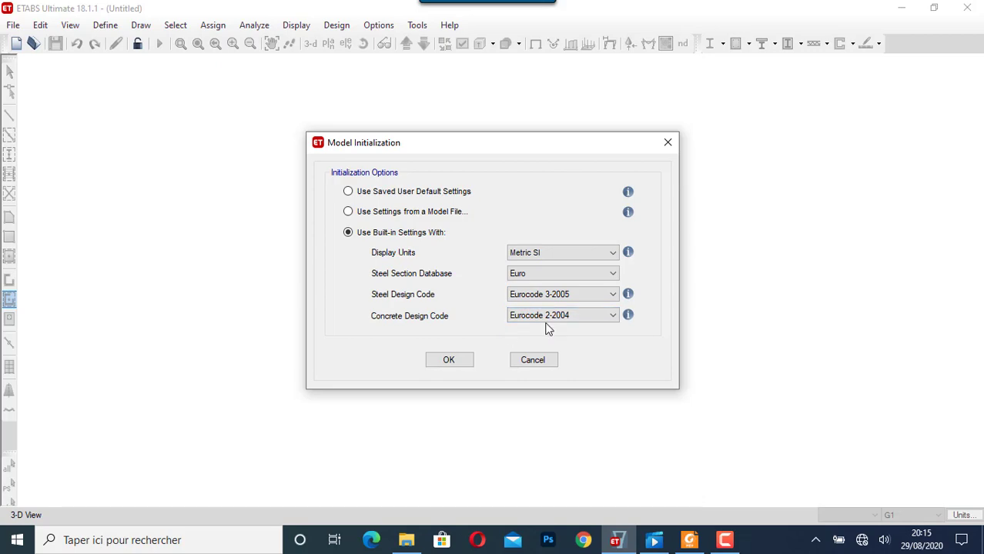
{"action": "left_click", "coordinate": [449, 362]}
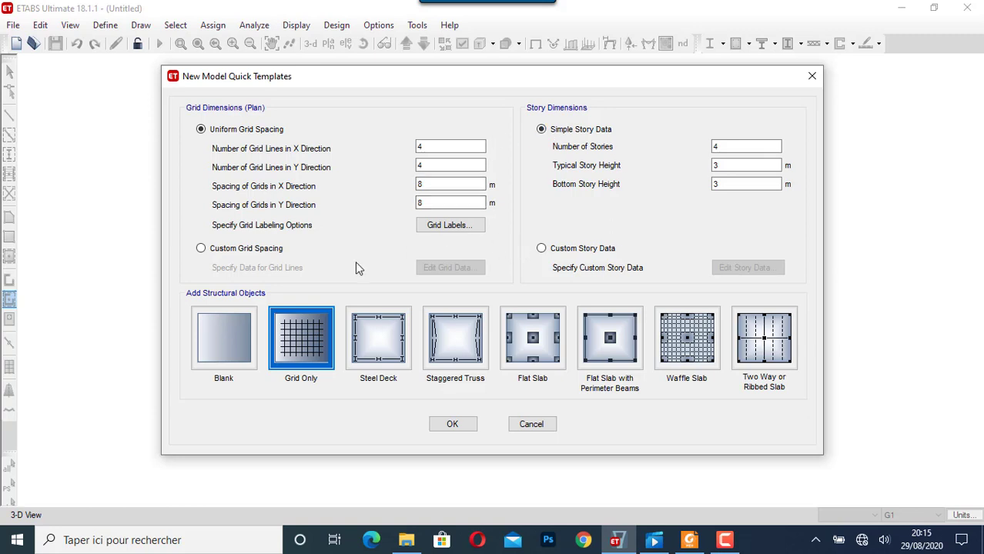
Choose custom grid spacing for the plan and display the grid data as spacing instead of ordinates
{"action": "left_click", "coordinate": [201, 250]}
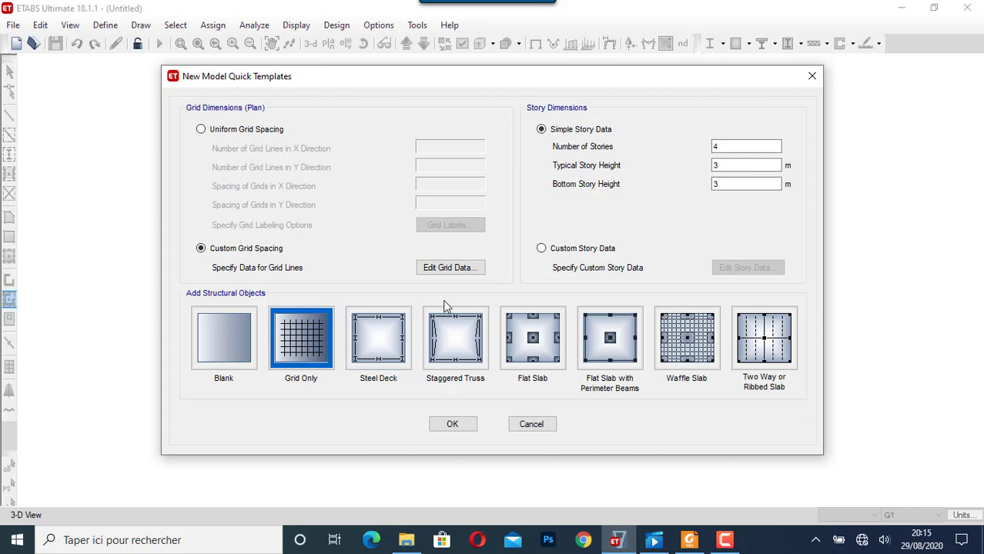
{"action": "left_click", "coordinate": [448, 268]}
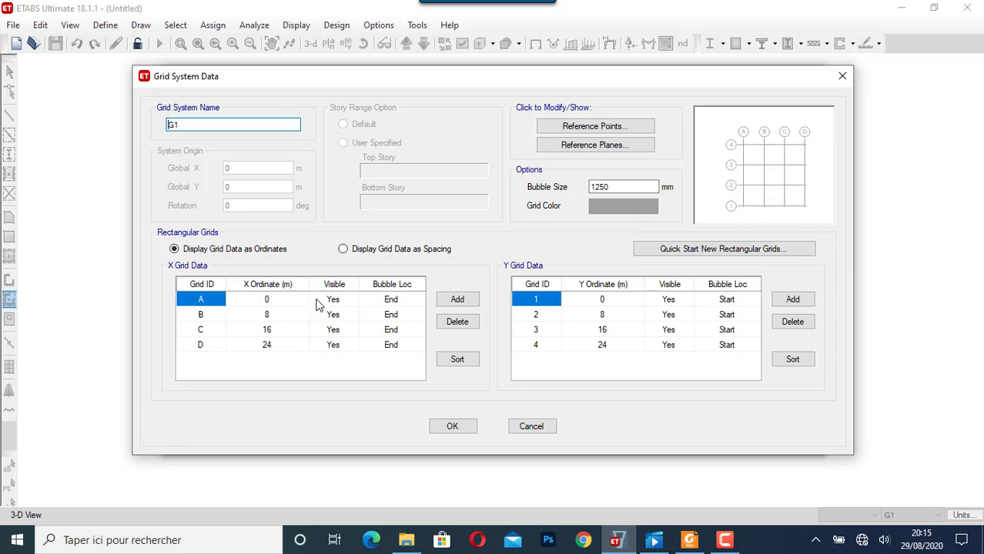
{"action": "left_click", "coordinate": [342, 248]}
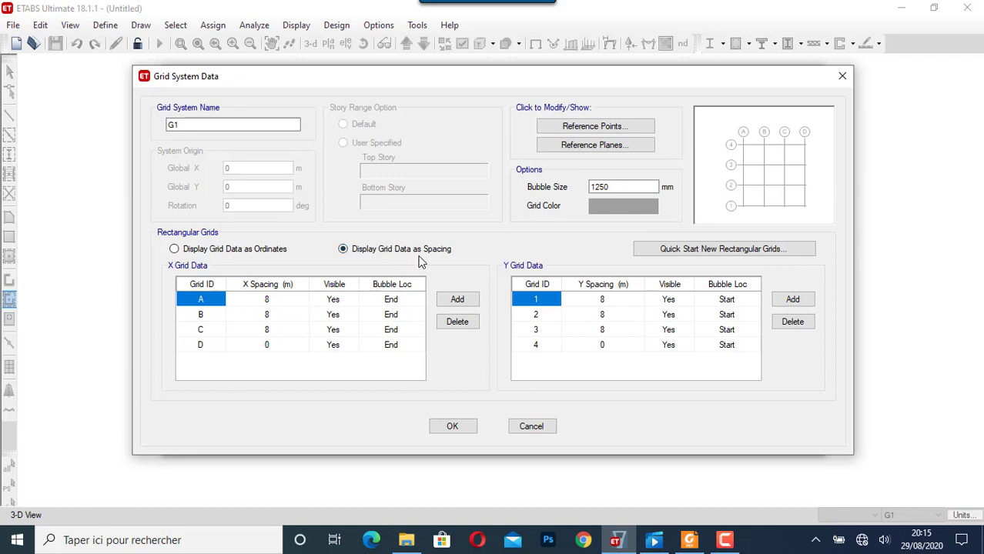
Set the X spacing of grid lines A, B, C and D to 5 m
{"action": "left_click", "coordinate": [276, 302]}
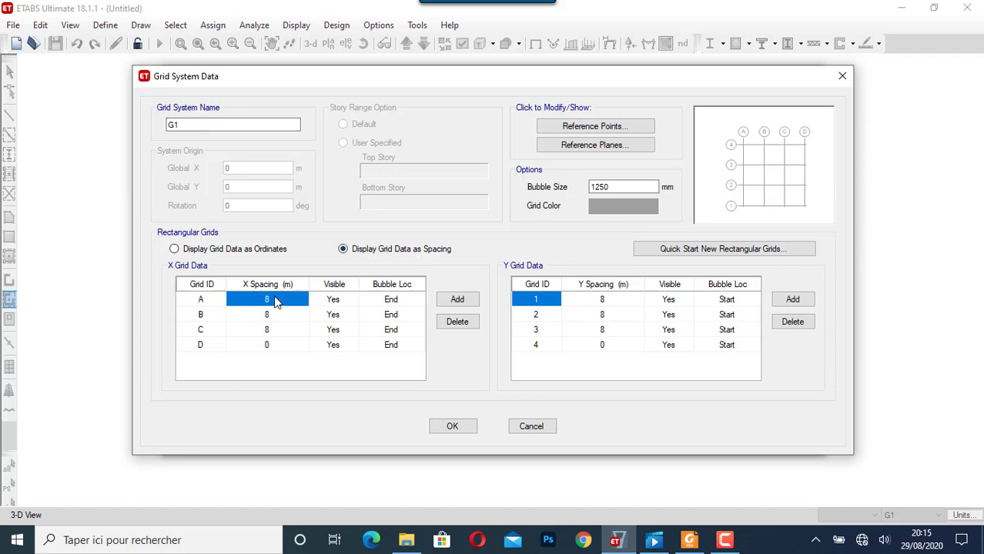
{"action": "left_click", "coordinate": [276, 302]}
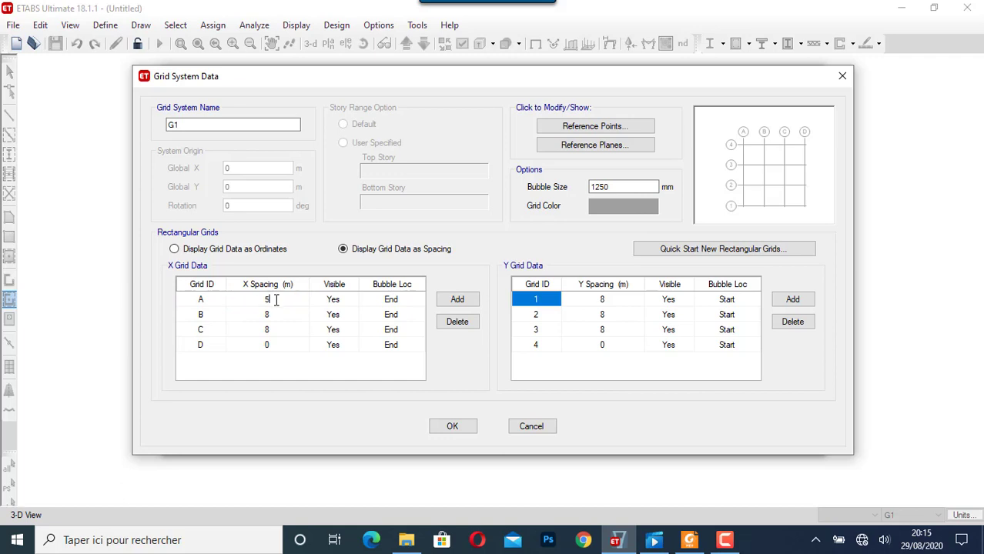
{"action": "type", "text": "5"}
{"action": "left_click", "coordinate": [272, 318]}
{"action": "left_click", "coordinate": [272, 318]}
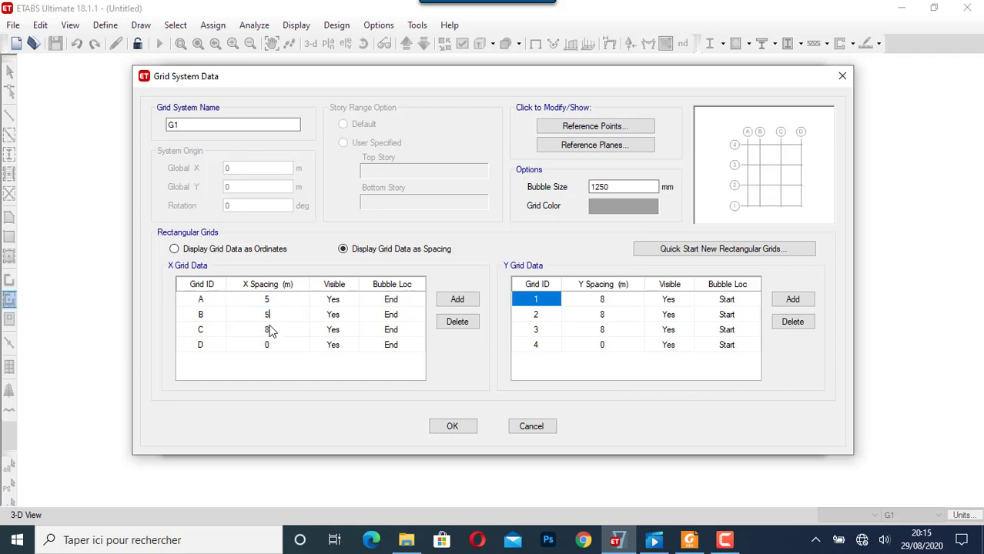
{"action": "type", "text": "5"}
{"action": "left_click", "coordinate": [273, 330]}
{"action": "left_click", "coordinate": [274, 331]}
{"action": "type", "text": "5"}
{"action": "left_click", "coordinate": [271, 346]}
{"action": "type", "text": "5"}
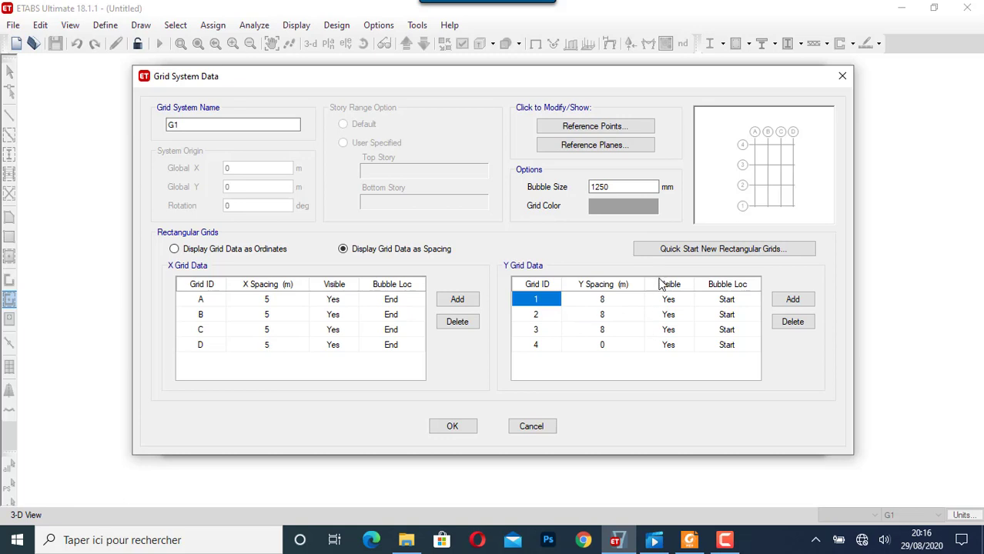
Set the Y spacing of grid lines 1, 2, 3 and 4 to 5 m
{"action": "left_click", "coordinate": [604, 300]}
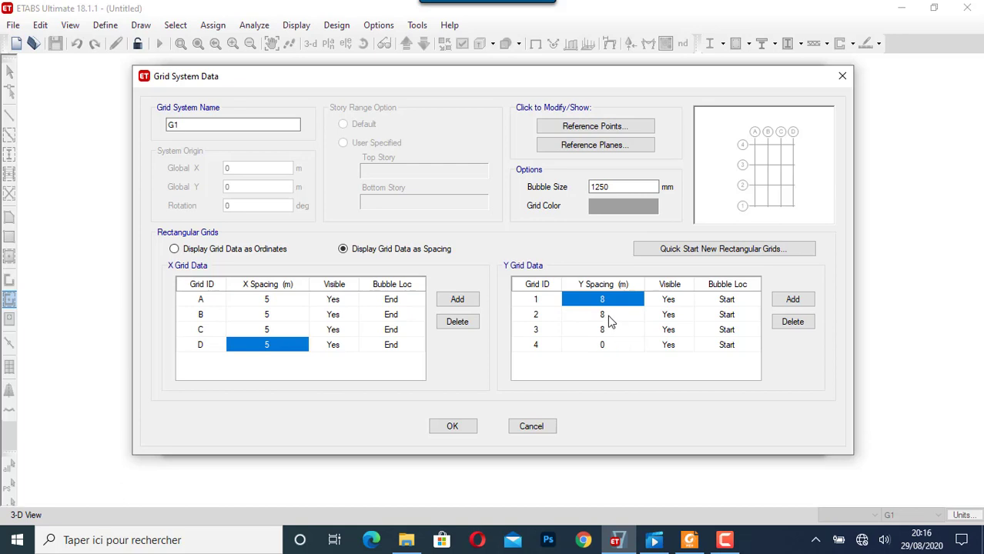
{"action": "type", "text": "5"}
{"action": "left_click", "coordinate": [606, 315]}
{"action": "type", "text": "5"}
{"action": "left_click", "coordinate": [606, 331]}
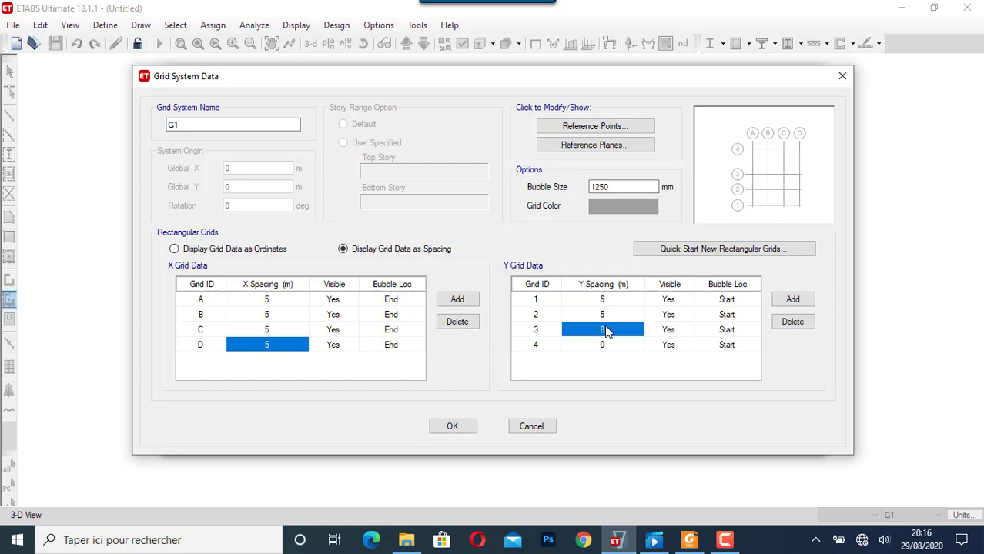
{"action": "type", "text": "5"}
{"action": "left_click", "coordinate": [605, 344]}
{"action": "type", "text": "5"}
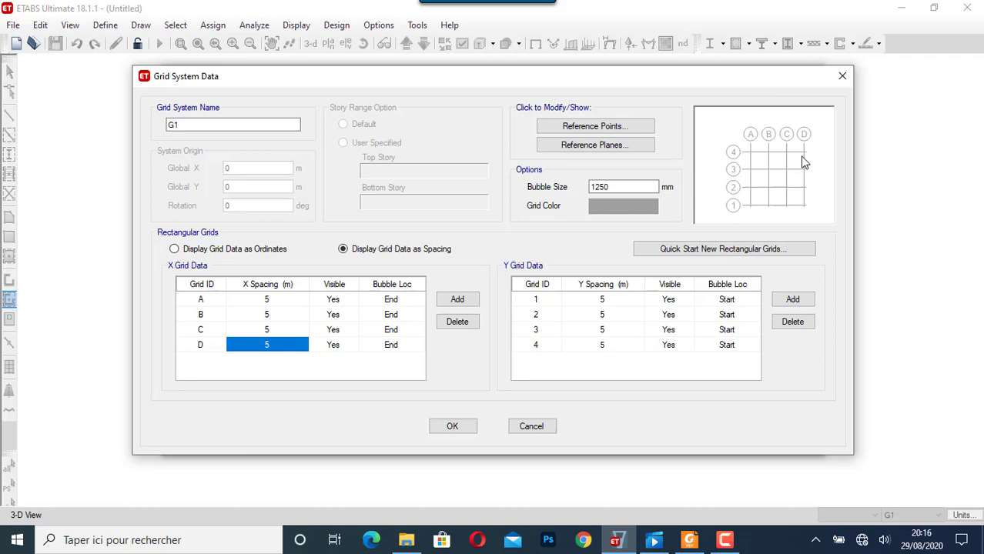
Add a fifth grid line in both Y and X, with 5 m spacing at lines 4 and D, and accept the grid data
{"action": "left_click", "coordinate": [792, 299]}
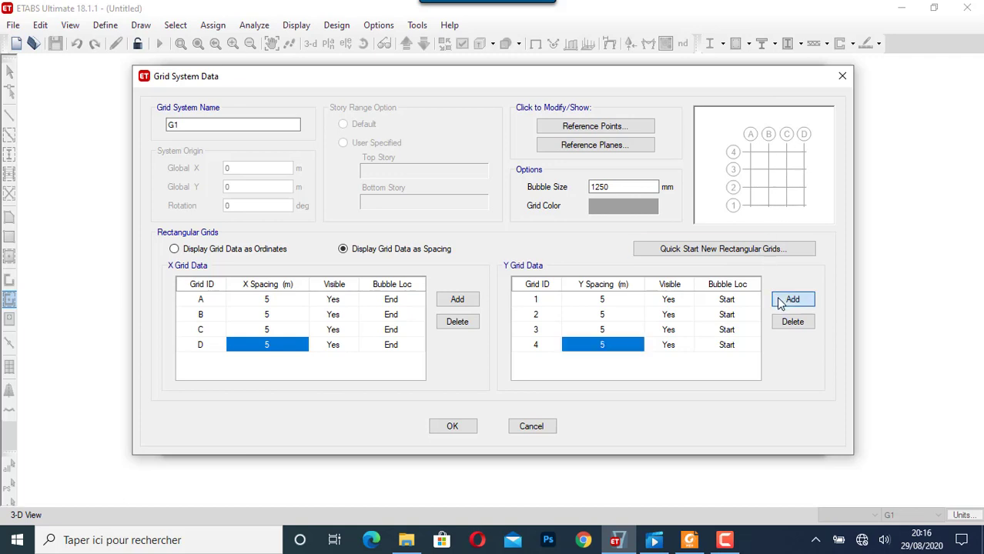
{"action": "left_click", "coordinate": [605, 348]}
{"action": "type", "text": "5"}
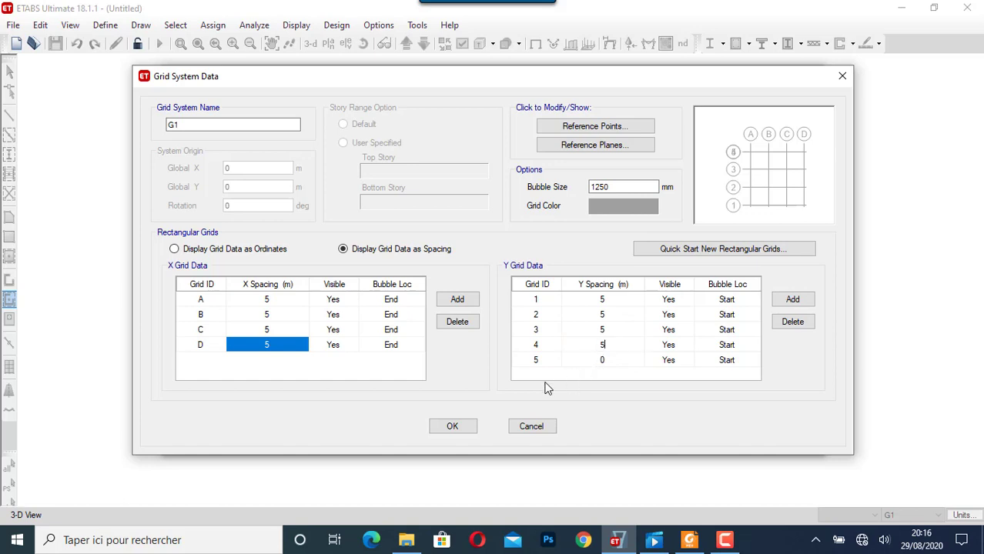
{"action": "left_click", "coordinate": [456, 299]}
{"action": "left_click", "coordinate": [262, 345]}
{"action": "type", "text": "5"}
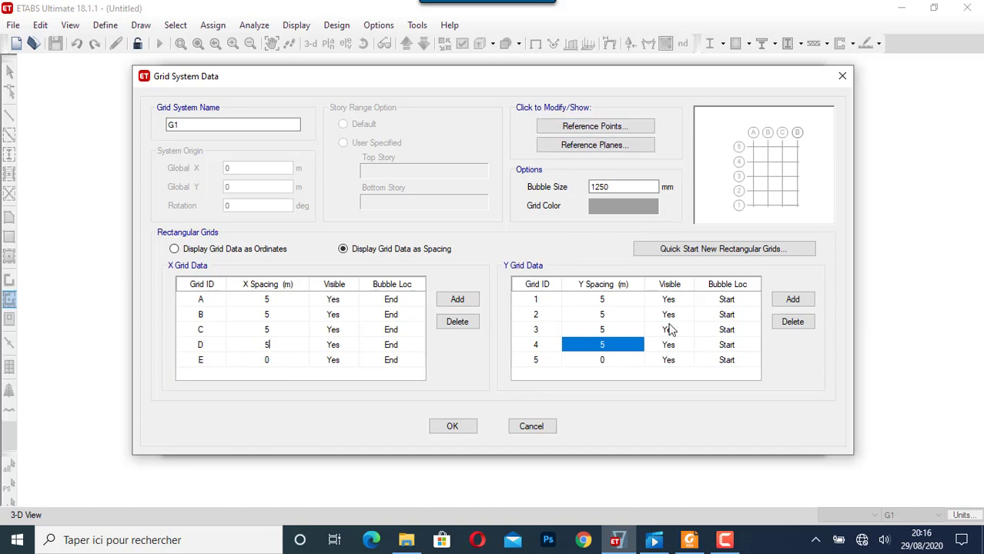
{"action": "left_click", "coordinate": [455, 427]}
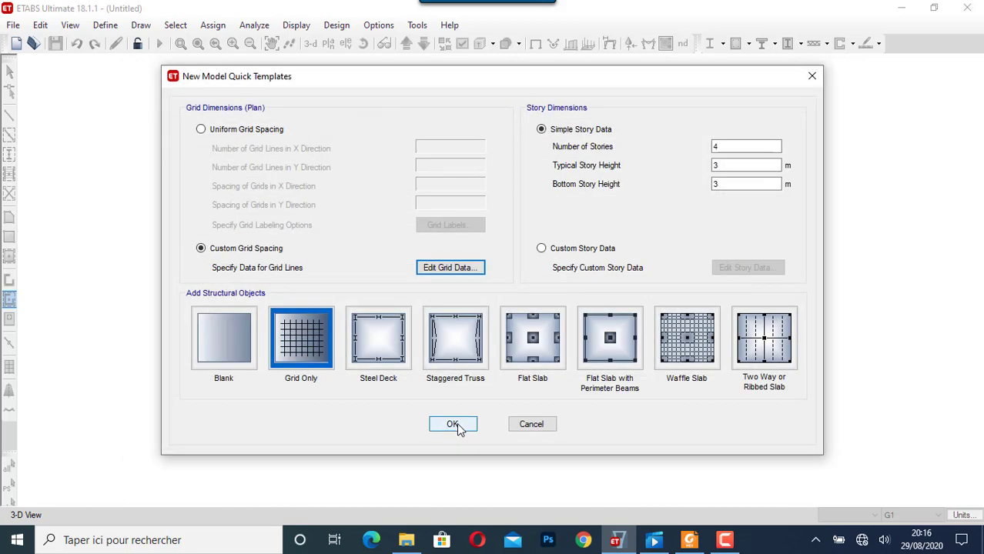
Switch to custom story data and rename Story1 as RDC and Story2 as Etage 1
{"action": "left_click", "coordinate": [542, 248]}
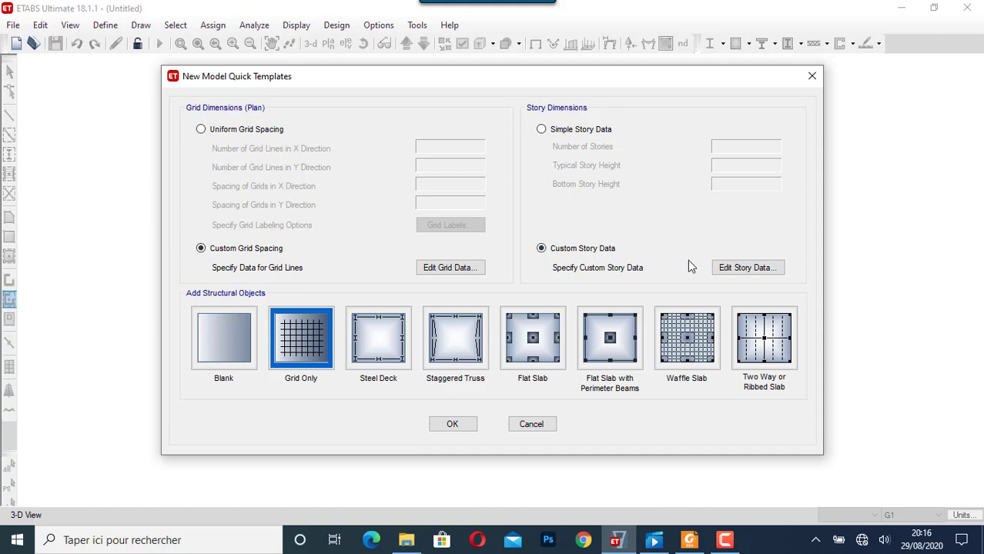
{"action": "left_click", "coordinate": [727, 268]}
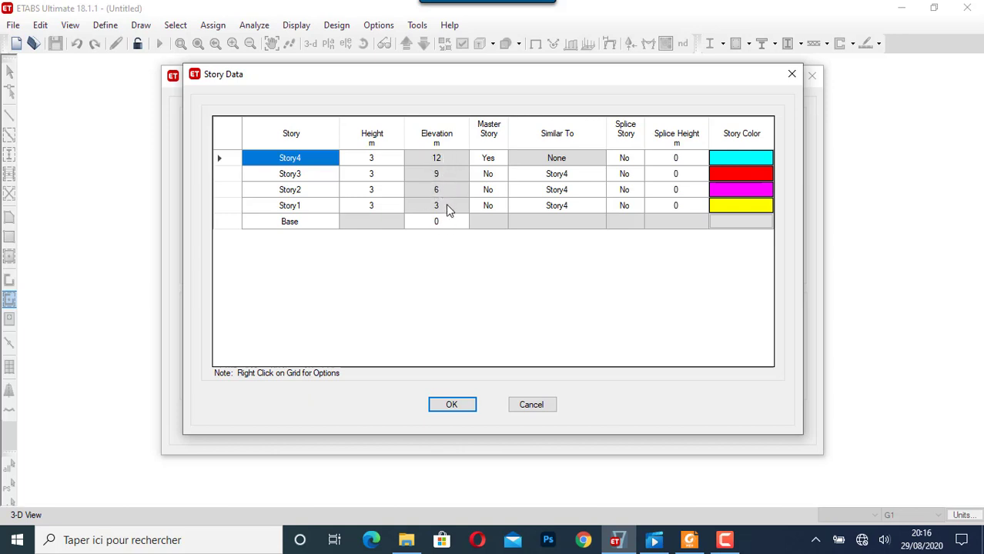
{"action": "left_click", "coordinate": [307, 205]}
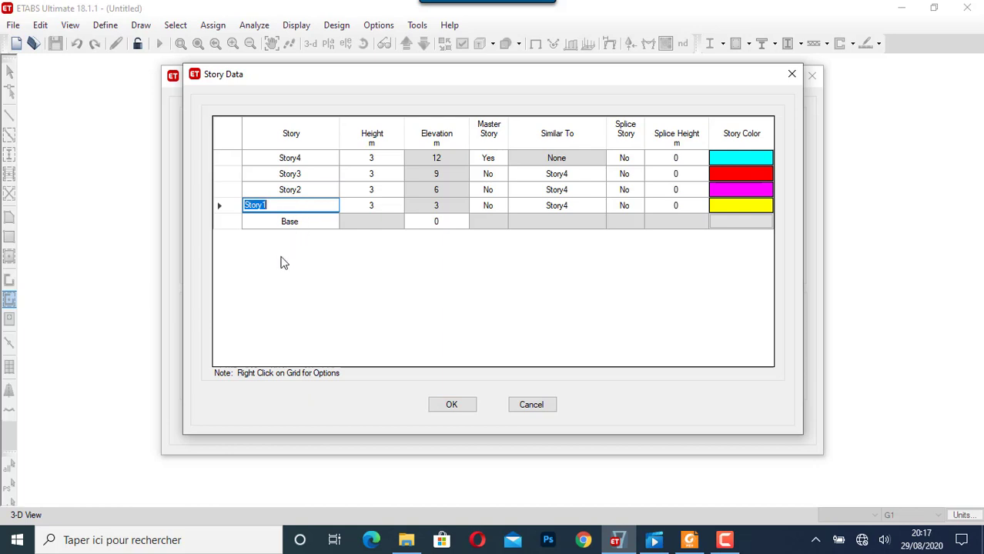
{"action": "key", "text": "BackSpace"}
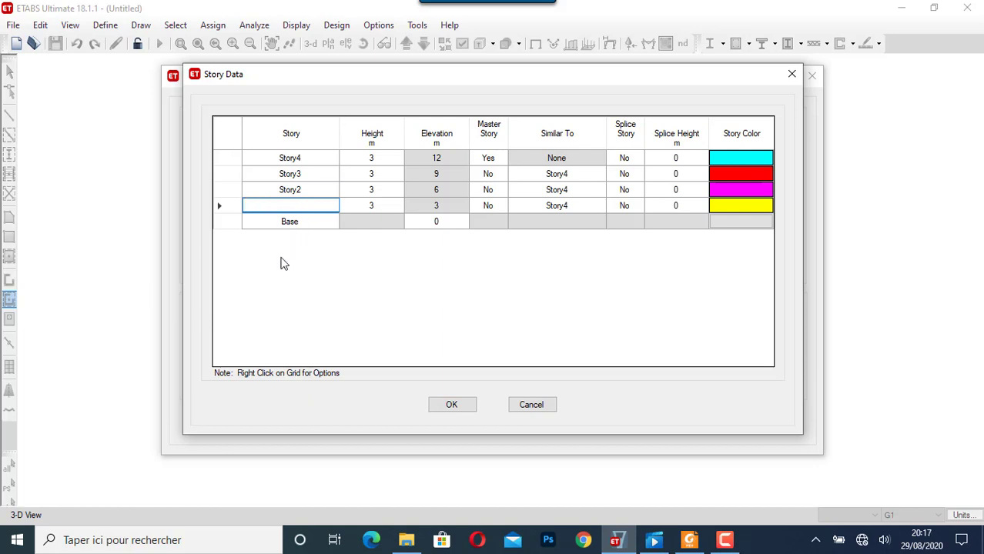
{"action": "type", "text": "RDC"}
{"action": "left_click", "coordinate": [300, 189]}
{"action": "type", "text": "eTAG"}
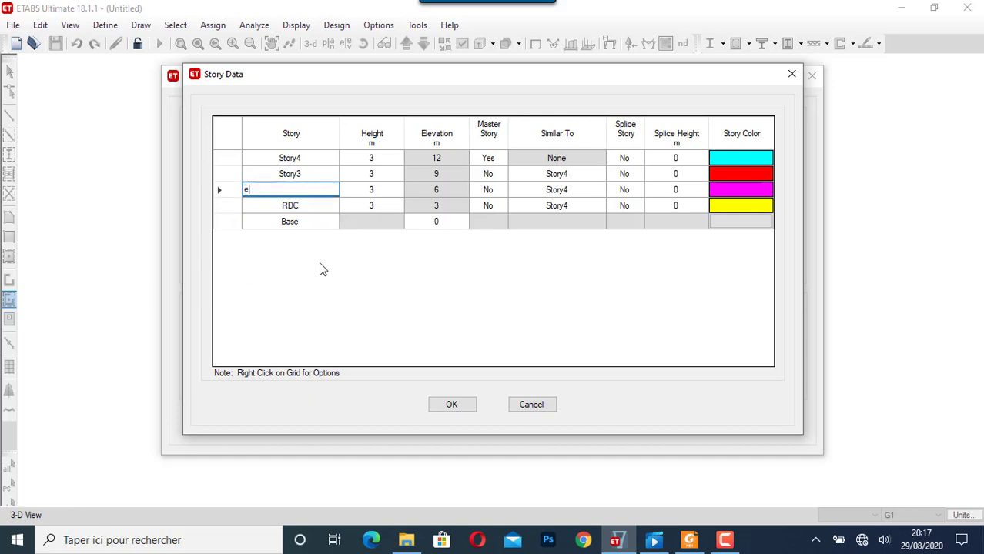
{"action": "key", "text": "BackSpace"}
{"action": "key", "text": "BackSpace"}
{"action": "key", "text": "BackSpace"}
Rename Story3 as Etage 2 and Story4 as Etage 3, and accept the story data
{"action": "left_click", "coordinate": [320, 173]}
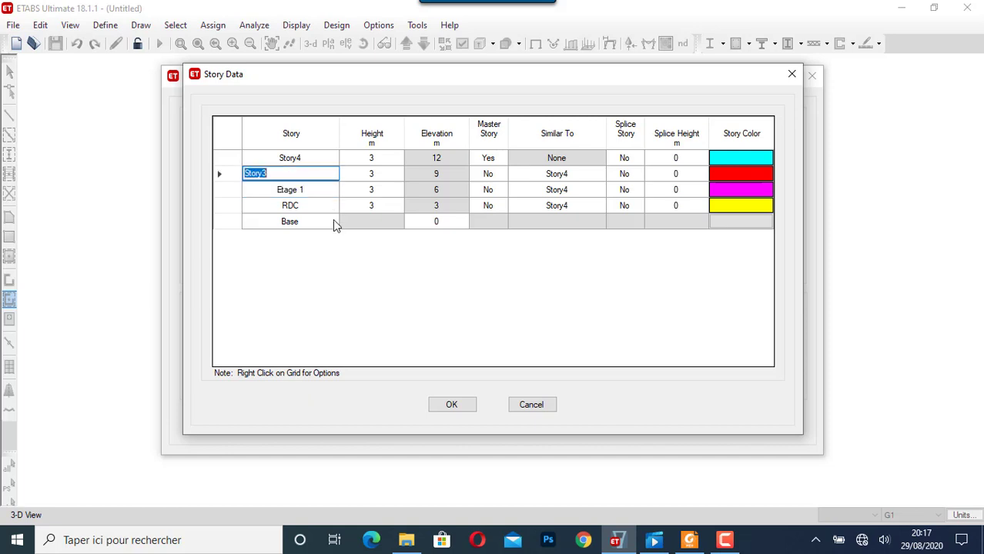
{"action": "type", "text": "Etage 2"}
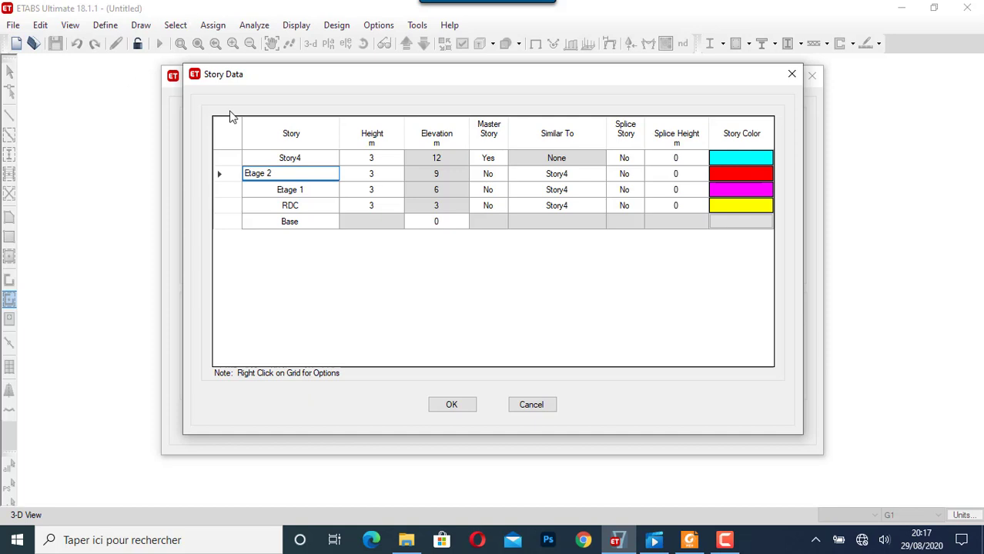
{"action": "left_click", "coordinate": [314, 157]}
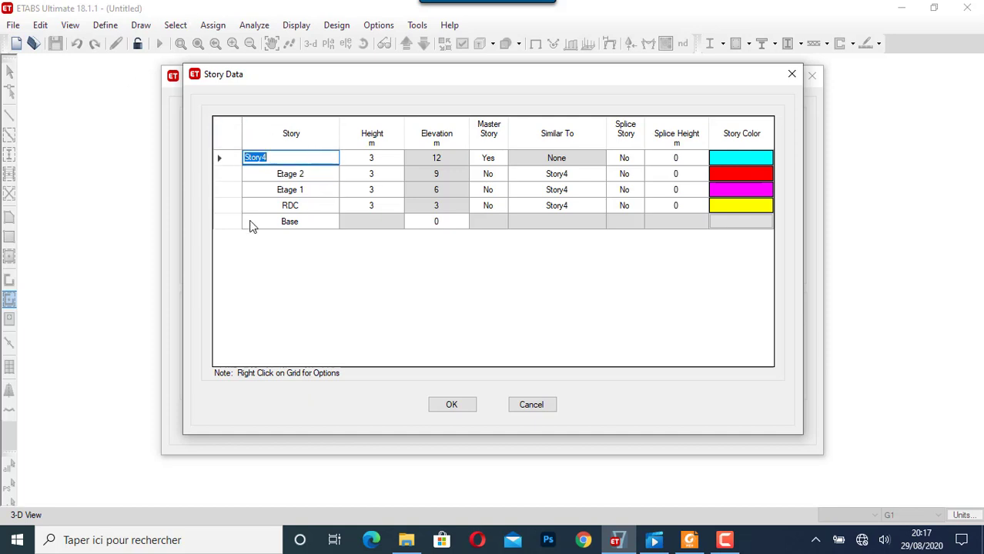
{"action": "type", "text": "Etage 3"}
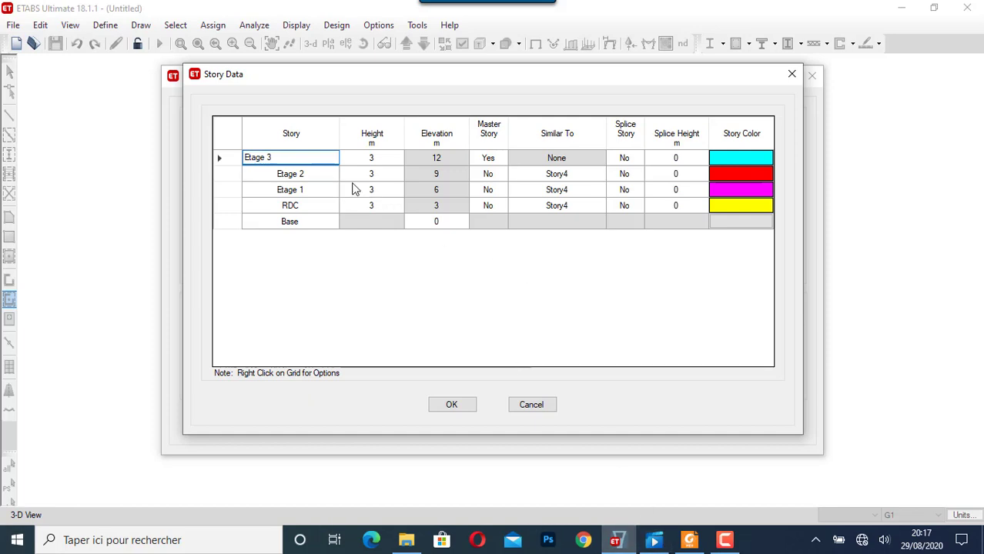
{"action": "left_click", "coordinate": [375, 164]}
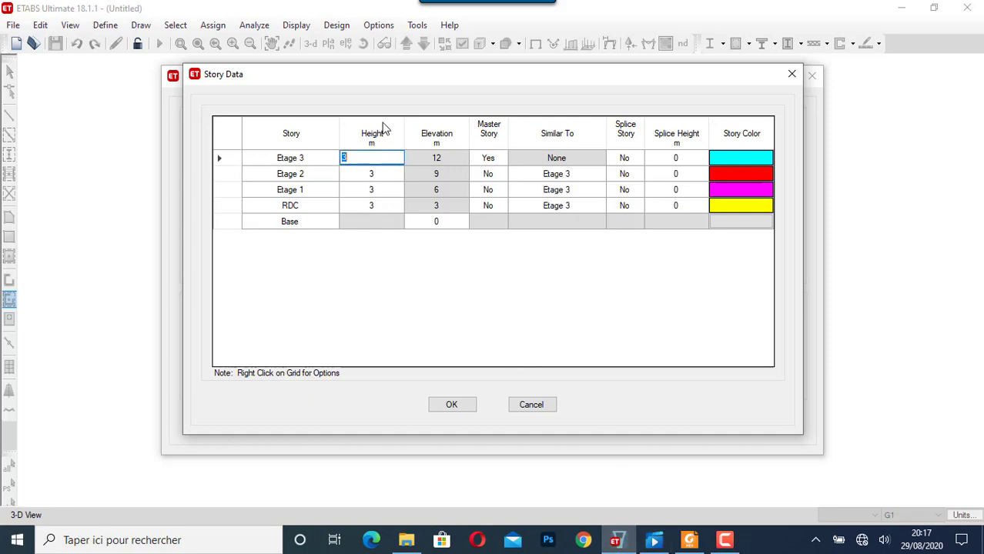
{"action": "left_click", "coordinate": [386, 174]}
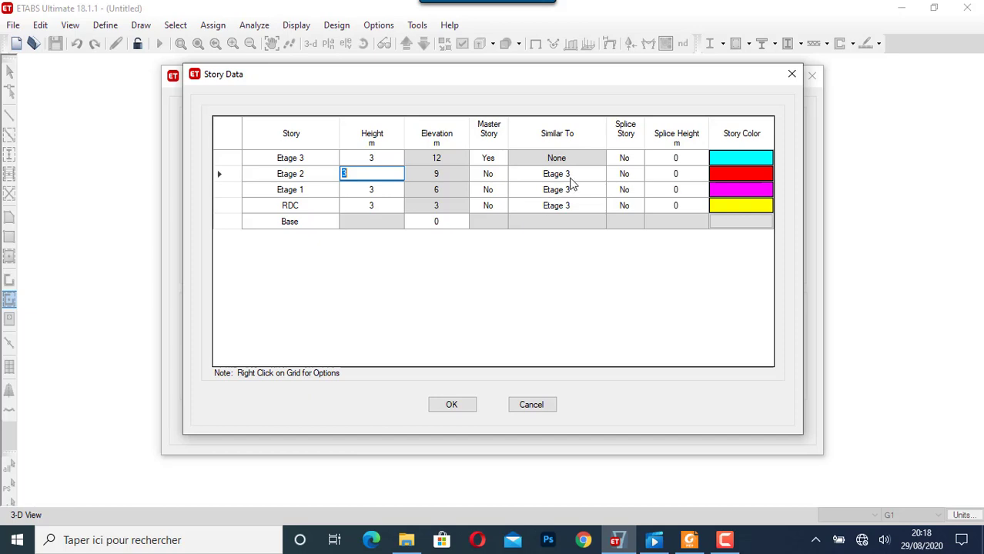
{"action": "left_click", "coordinate": [453, 406]}
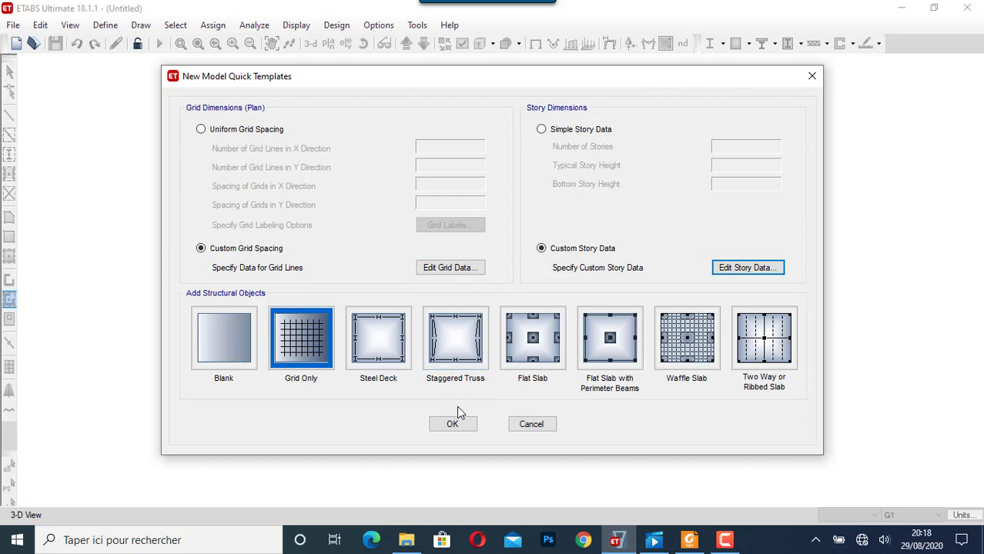
Create the model from the Grid Only template with the custom grid and story data
{"action": "left_click", "coordinate": [453, 425]}
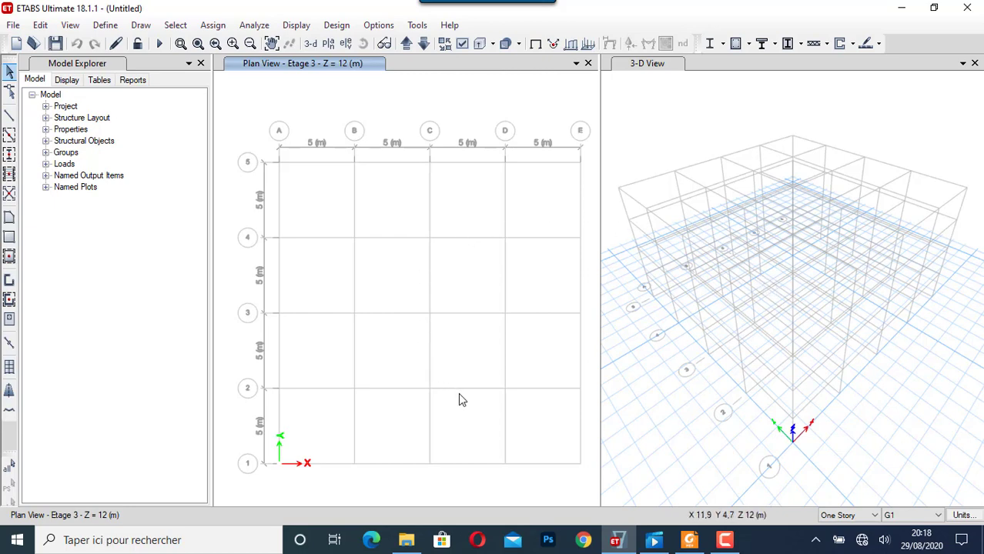
Review the display units for dimensions, displacements, forces, stresses, stiffness, mass and damping, and accept them
{"action": "left_click", "coordinate": [379, 27]}
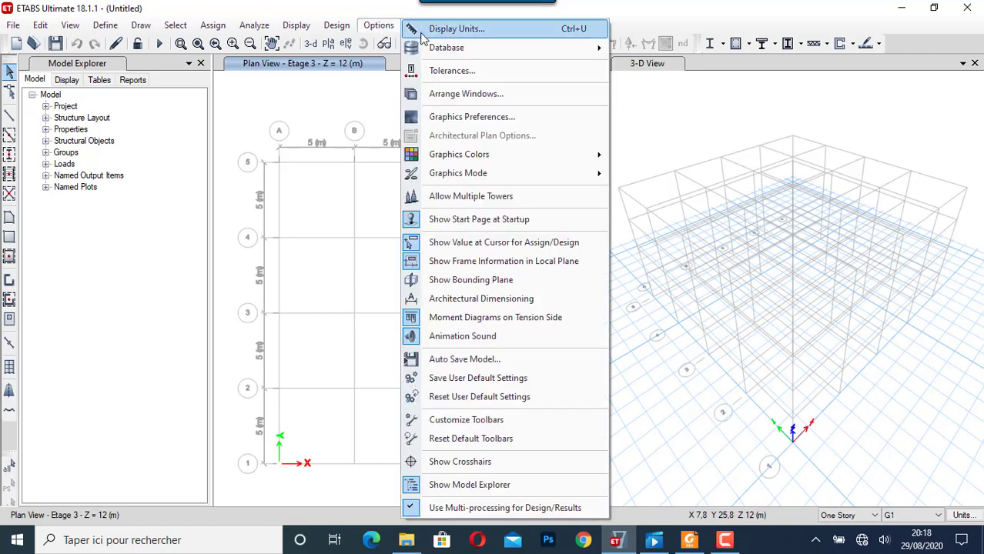
{"action": "left_click", "coordinate": [456, 28]}
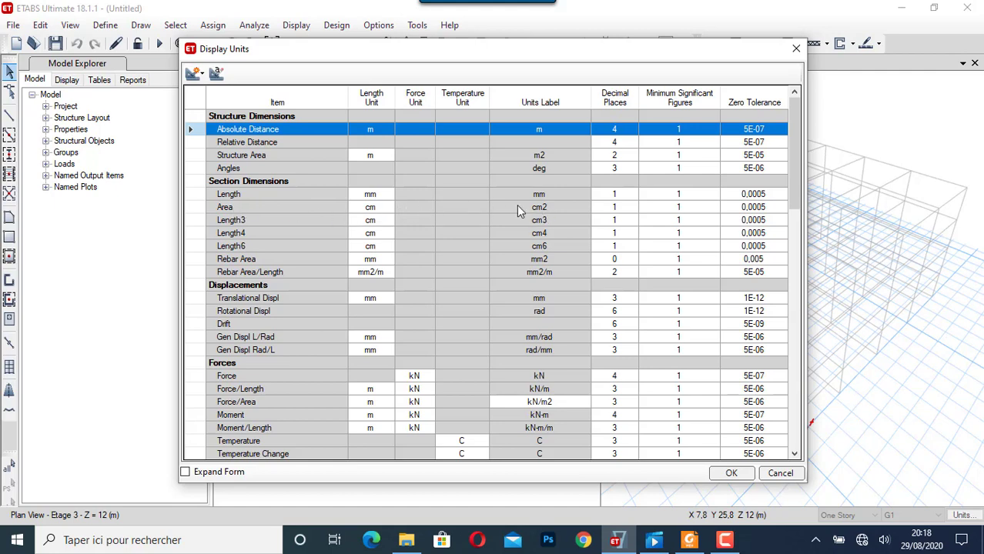
{"action": "scroll", "coordinate": [340, 304], "scroll_direction": "down", "scroll_amount": 2}
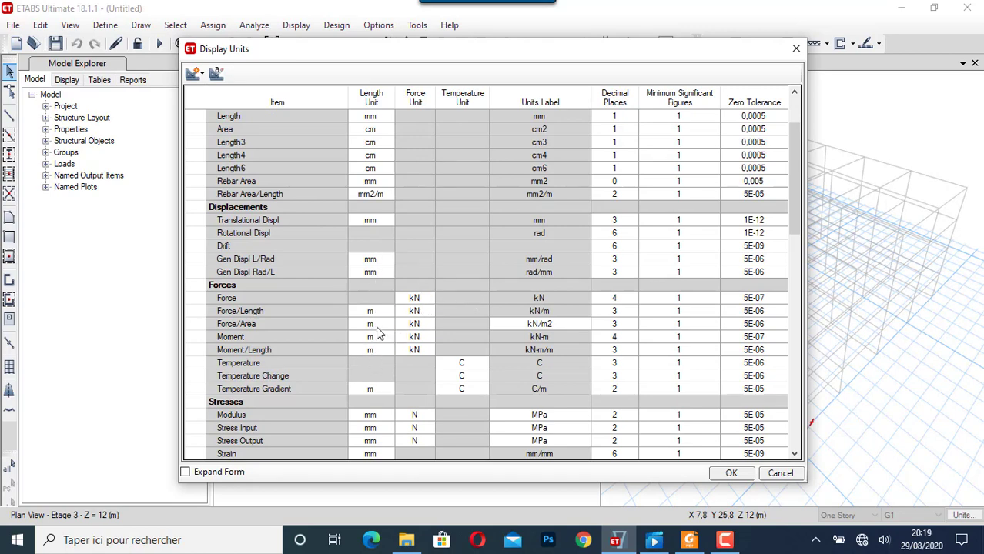
{"action": "scroll", "coordinate": [370, 389], "scroll_direction": "down", "scroll_amount": 1}
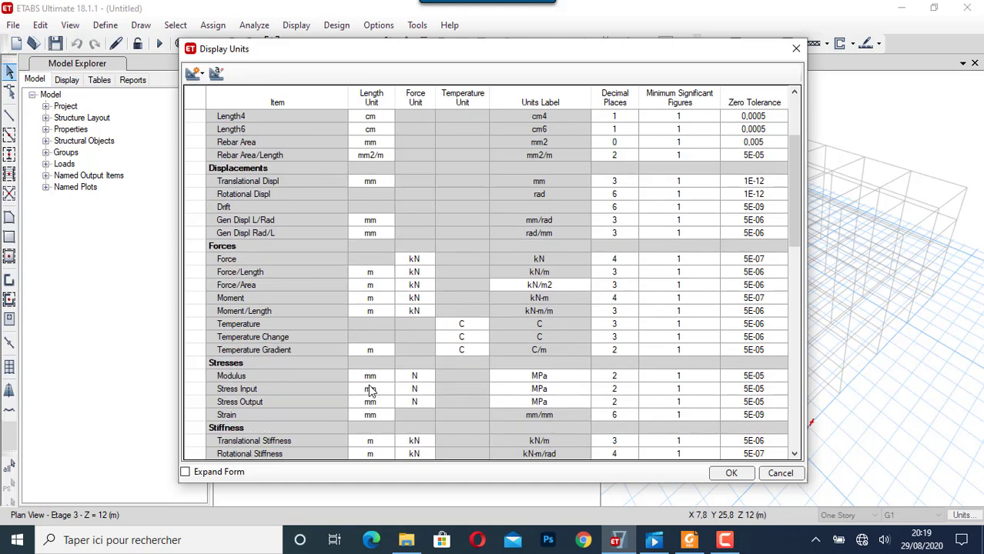
{"action": "scroll", "coordinate": [306, 407], "scroll_direction": "down", "scroll_amount": 2}
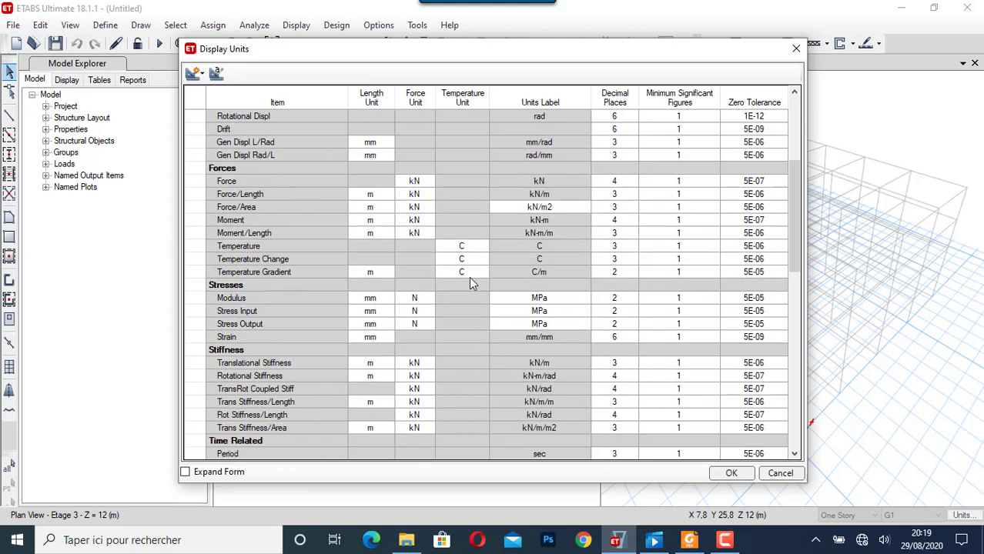
{"action": "scroll", "coordinate": [390, 359], "scroll_direction": "down", "scroll_amount": 1}
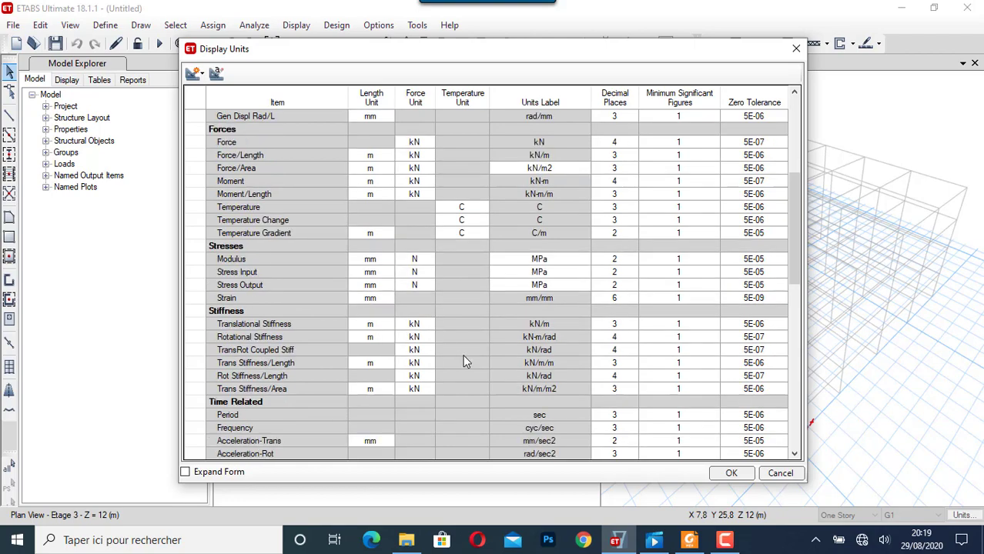
{"action": "scroll", "coordinate": [468, 335], "scroll_direction": "down", "scroll_amount": 4}
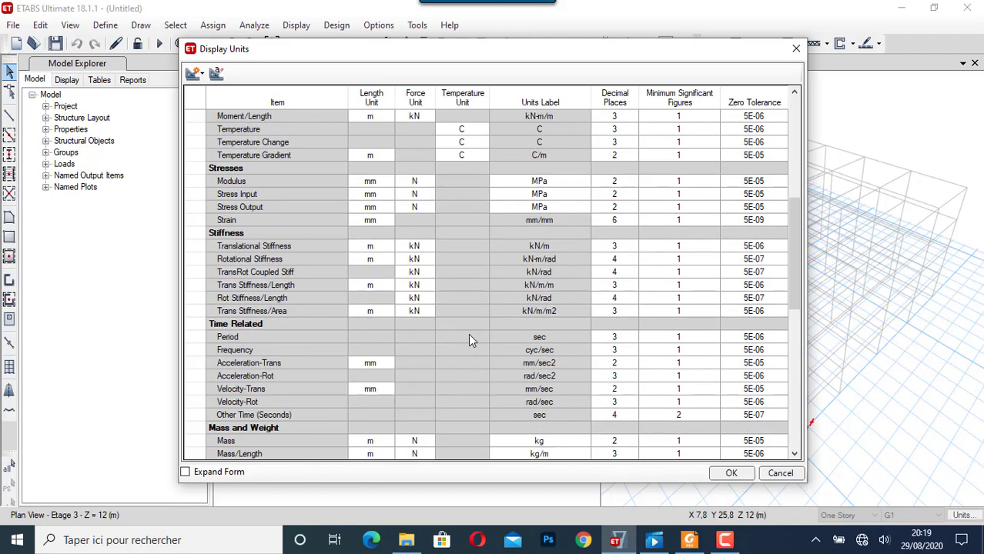
{"action": "scroll", "coordinate": [472, 339], "scroll_direction": "down", "scroll_amount": 8}
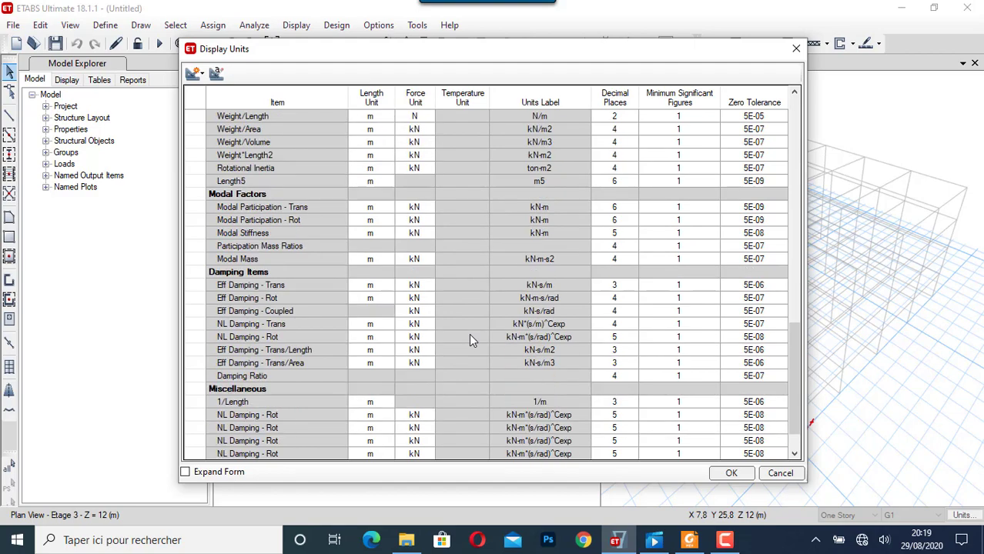
{"action": "scroll", "coordinate": [471, 340], "scroll_direction": "up", "scroll_amount": 13}
{"action": "left_click", "coordinate": [731, 473]}
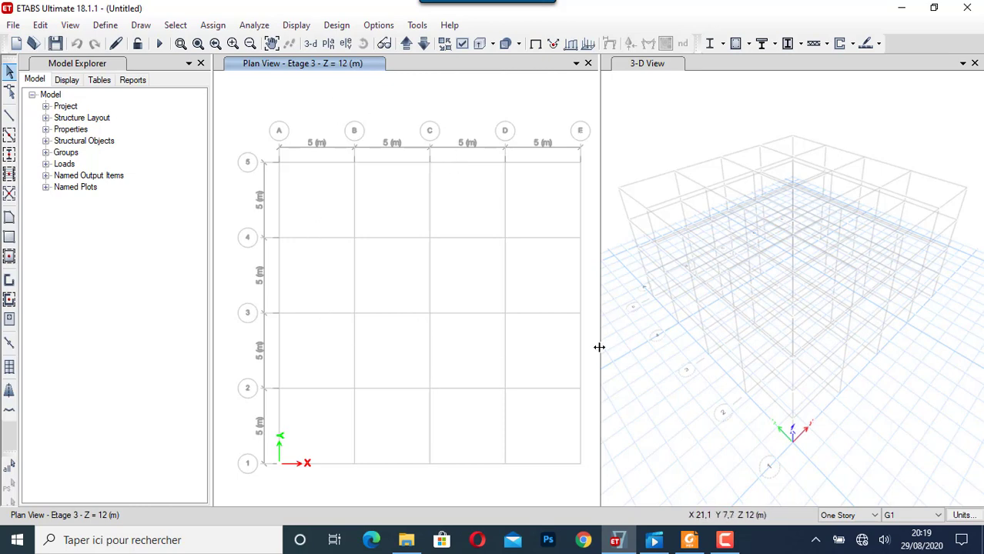
Switch the plan view's story scope from One Story to Similar Stories
{"action": "left_click", "coordinate": [850, 516]}
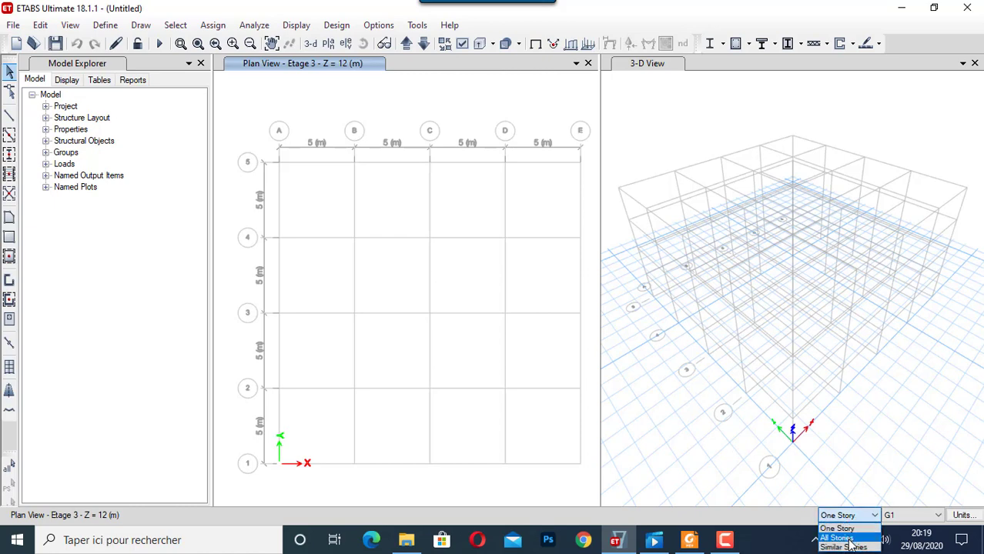
{"action": "left_click", "coordinate": [843, 547]}
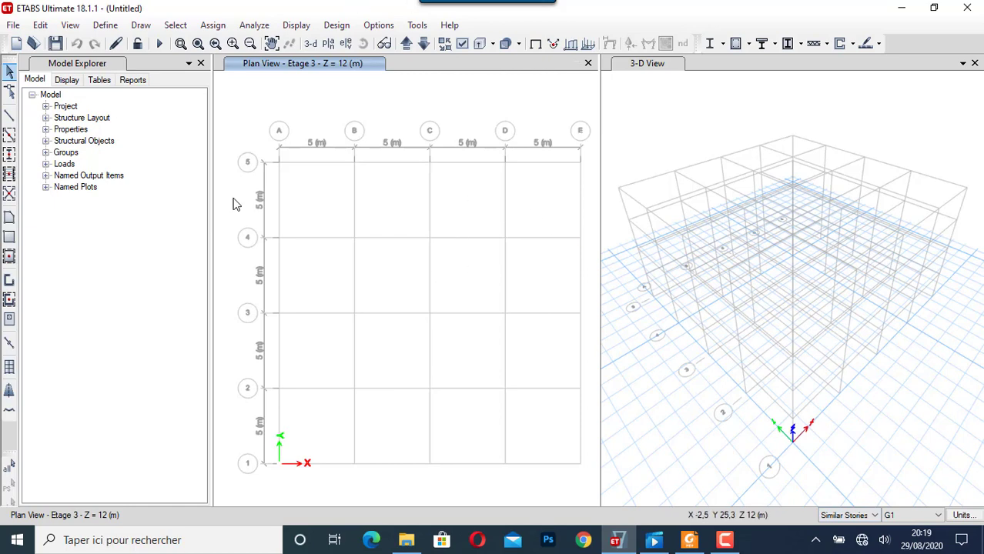
Add a new Europe steel material to EN 1993-1-1 per EN 10025-2 with grade S355
{"action": "left_click", "coordinate": [114, 28]}
{"action": "left_click", "coordinate": [116, 28]}
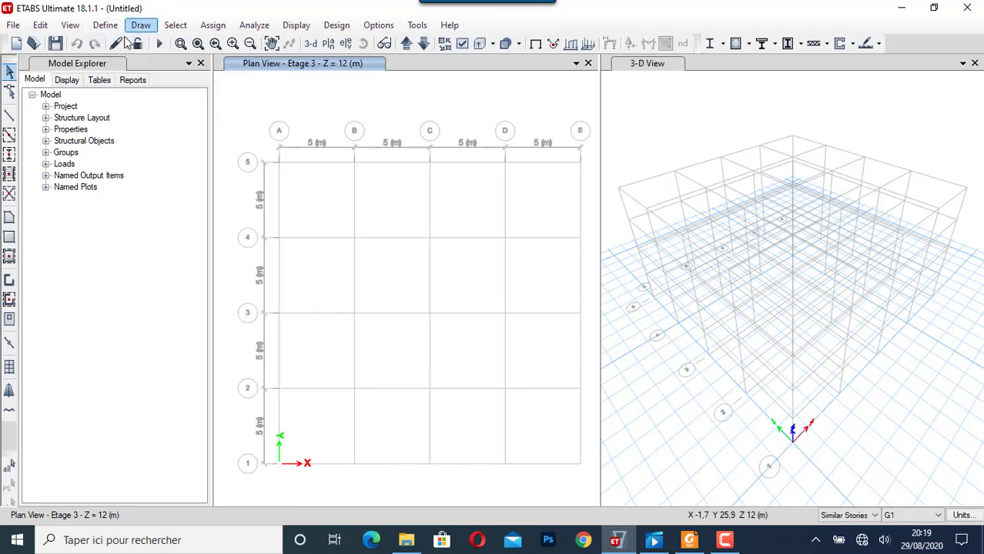
{"action": "left_click", "coordinate": [111, 28]}
{"action": "left_click", "coordinate": [147, 43]}
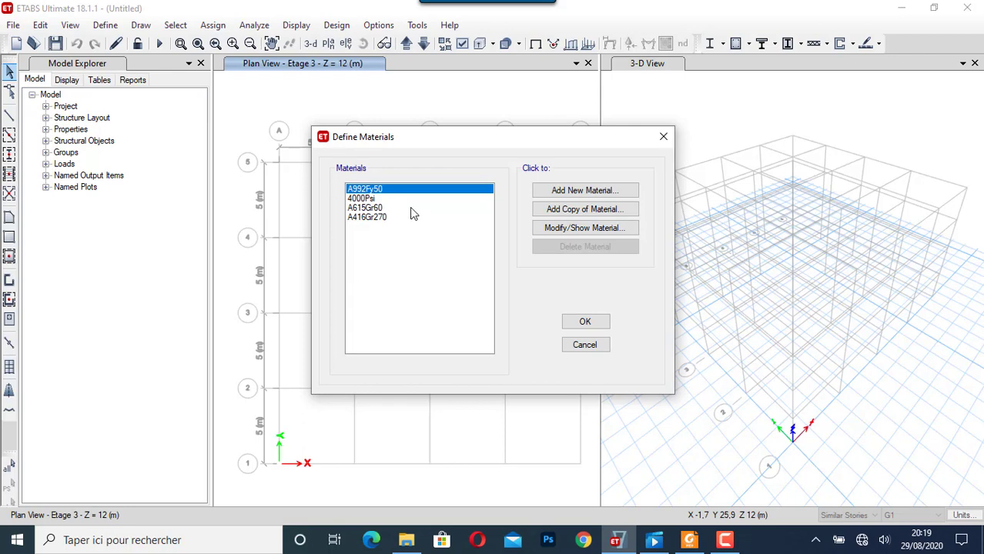
{"action": "left_click", "coordinate": [552, 192]}
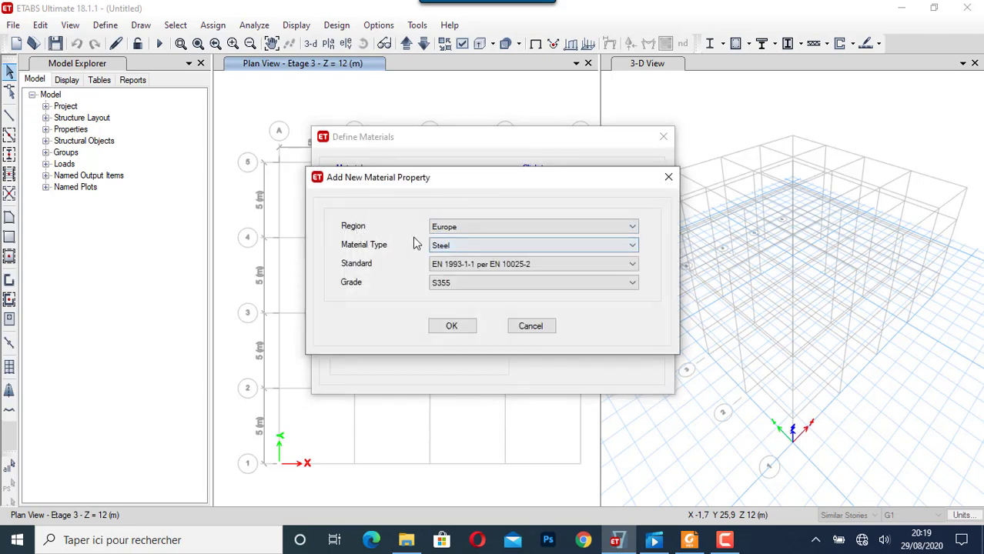
{"action": "left_click", "coordinate": [502, 230]}
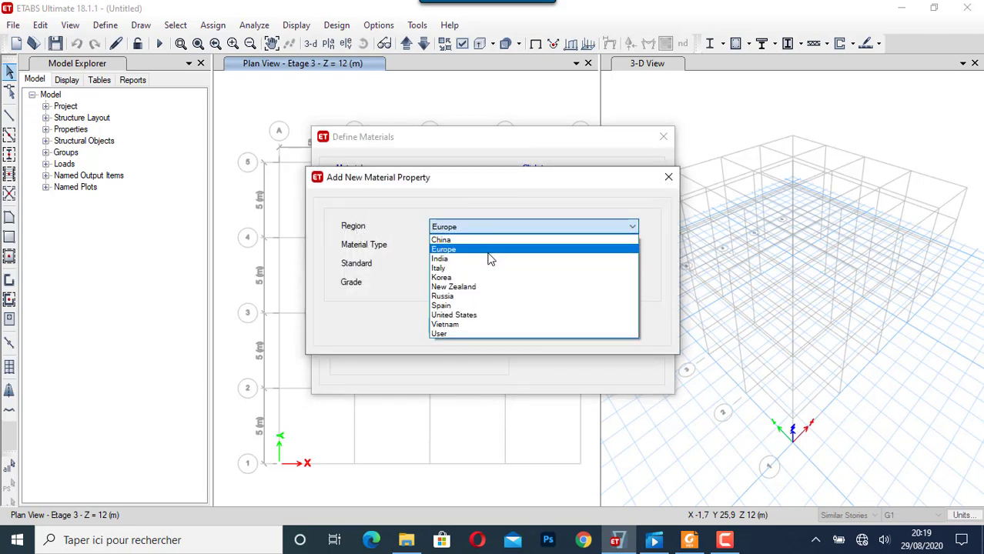
{"action": "left_click", "coordinate": [488, 253]}
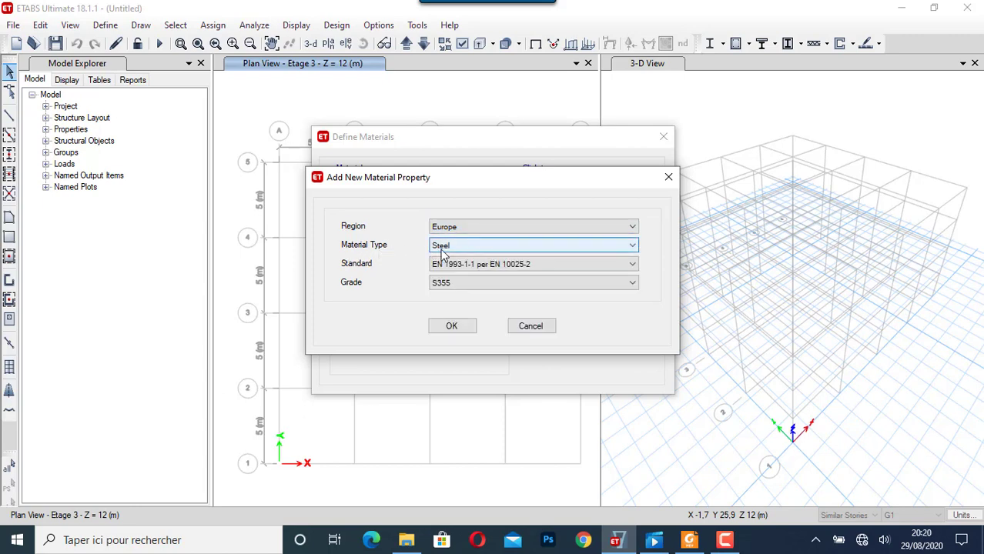
{"action": "left_click", "coordinate": [486, 251]}
{"action": "left_click", "coordinate": [485, 248]}
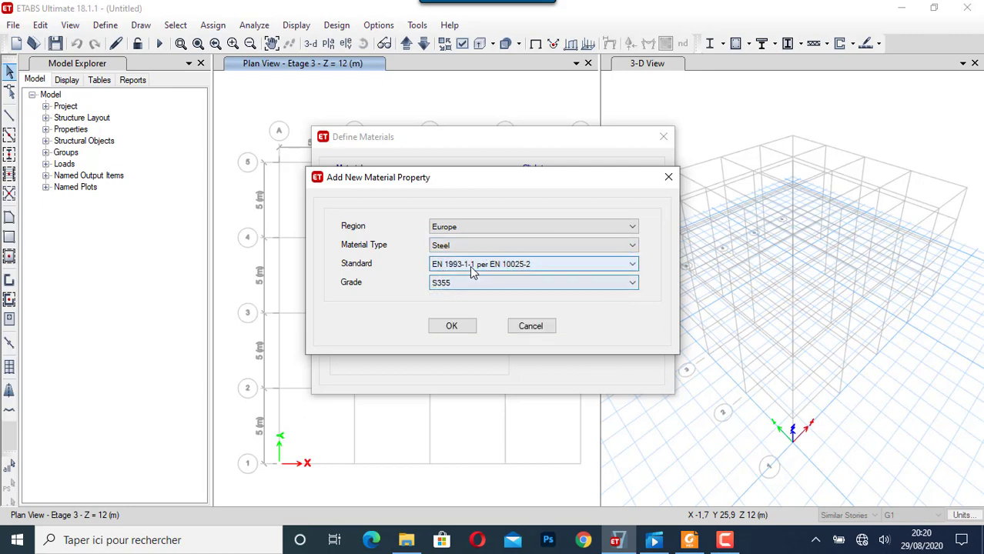
{"action": "left_click", "coordinate": [473, 266]}
{"action": "left_click", "coordinate": [471, 274]}
{"action": "left_click", "coordinate": [452, 326]}
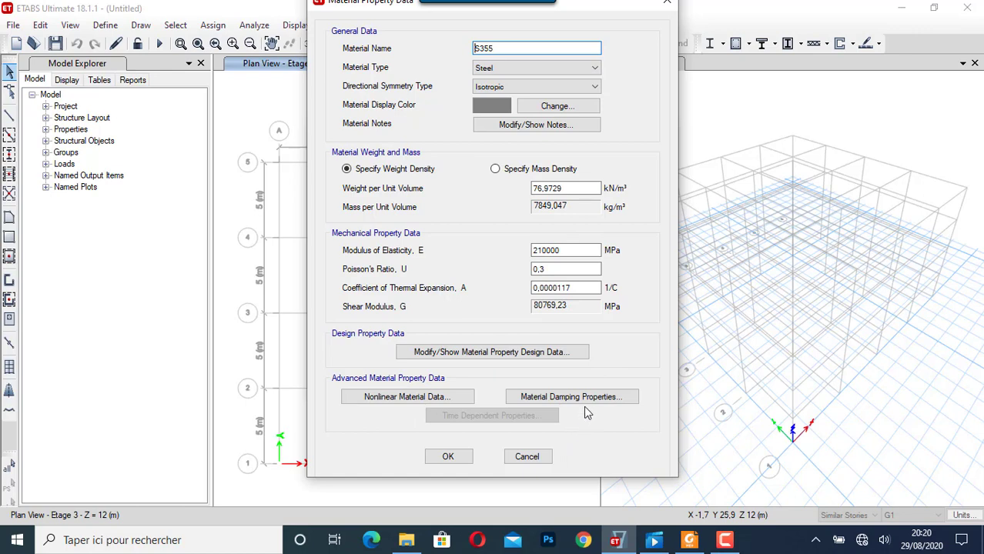
Check the design property data of the S355 steel and accept the material
{"action": "left_click", "coordinate": [480, 353]}
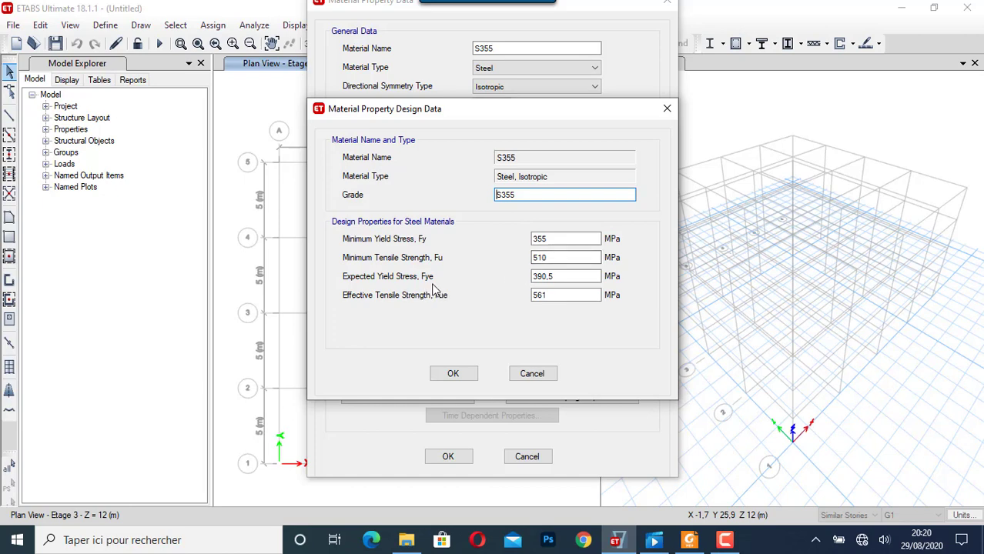
{"action": "left_click", "coordinate": [452, 374]}
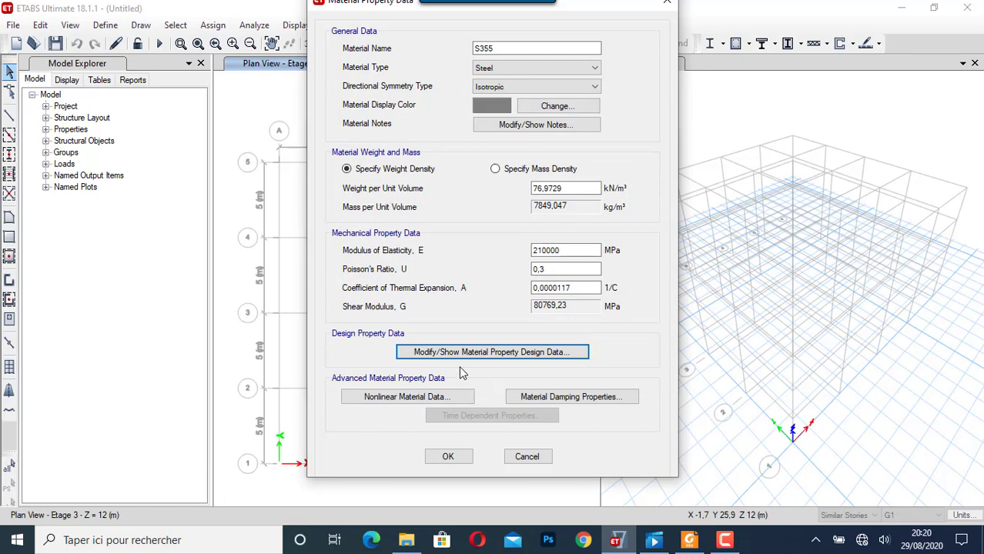
{"action": "left_click", "coordinate": [450, 457]}
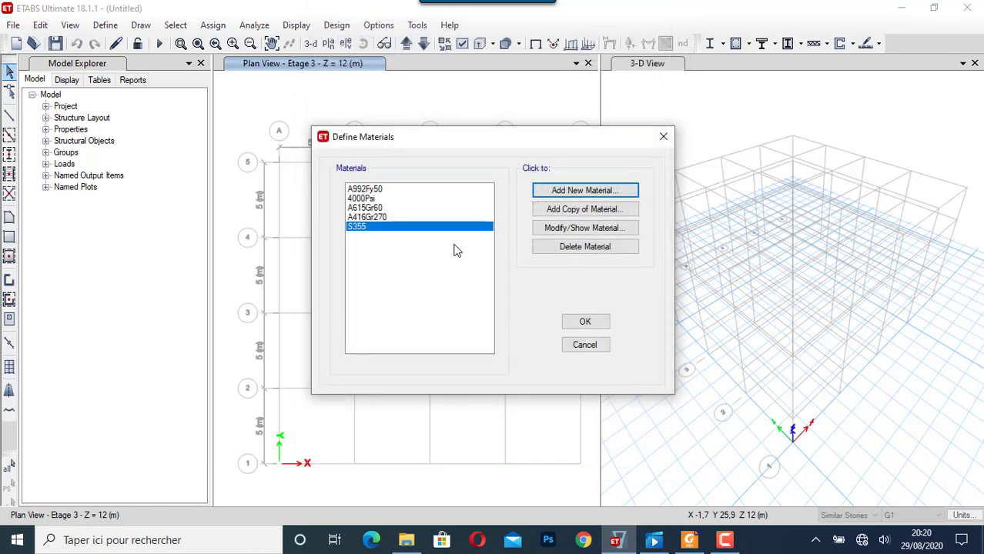
Add a new Europe concrete material to EN 1992-1-1 per EN 206-1 with grade C25/30
{"action": "left_click", "coordinate": [560, 199]}
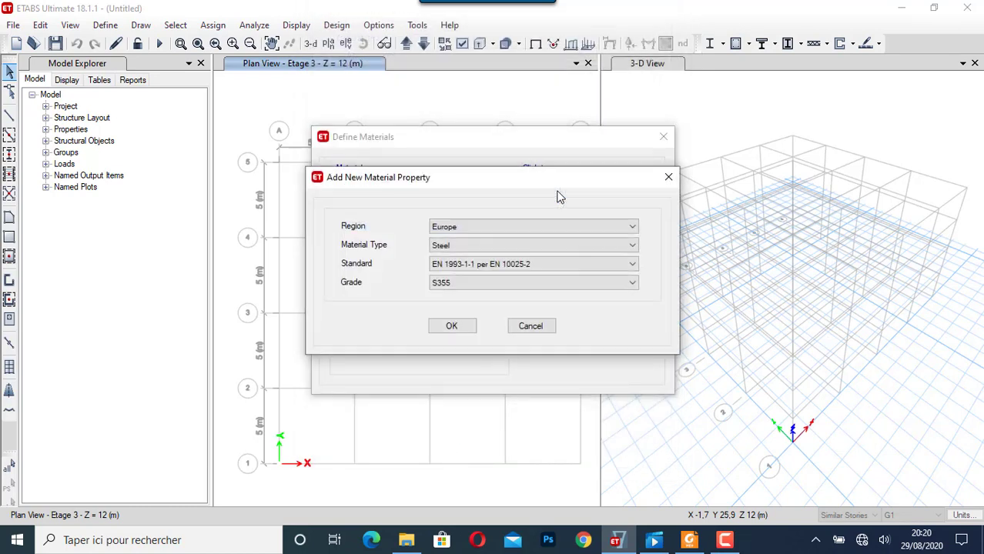
{"action": "left_click", "coordinate": [512, 244]}
{"action": "left_click", "coordinate": [503, 266]}
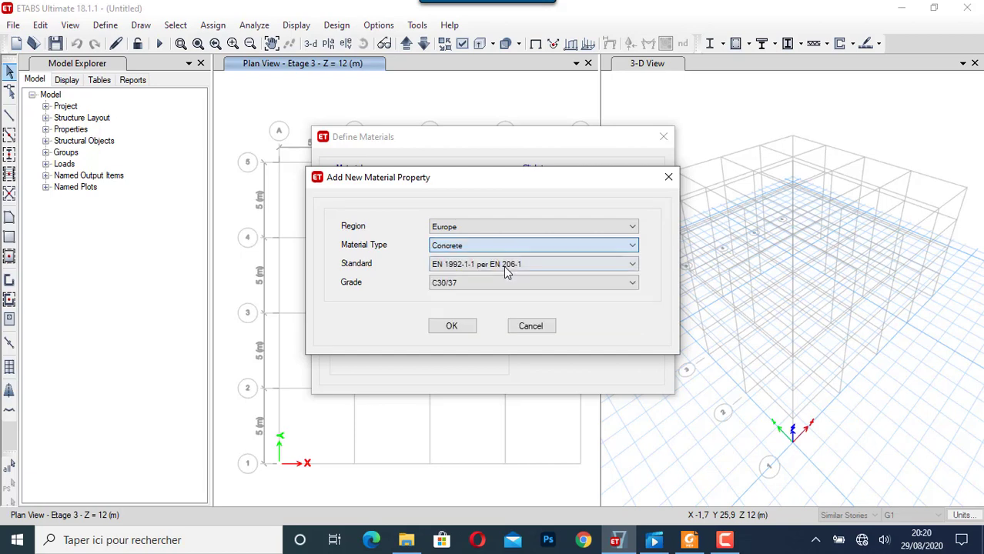
{"action": "key", "text": "Tab"}
{"action": "left_click", "coordinate": [496, 283]}
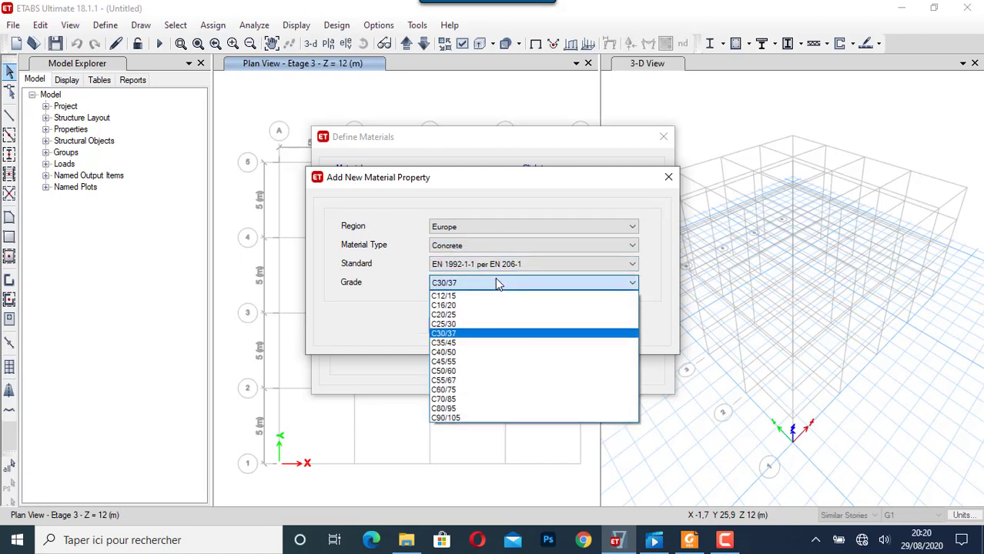
{"action": "left_click", "coordinate": [481, 324]}
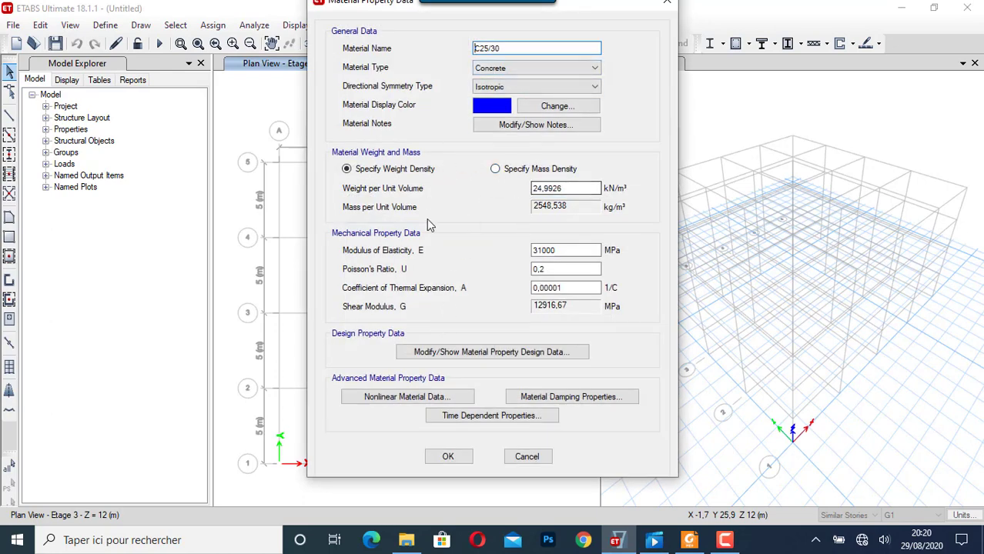
Check the C25/30 concrete's elasticity and design strength data, then accept the material and the materials list
{"action": "left_click", "coordinate": [545, 252]}
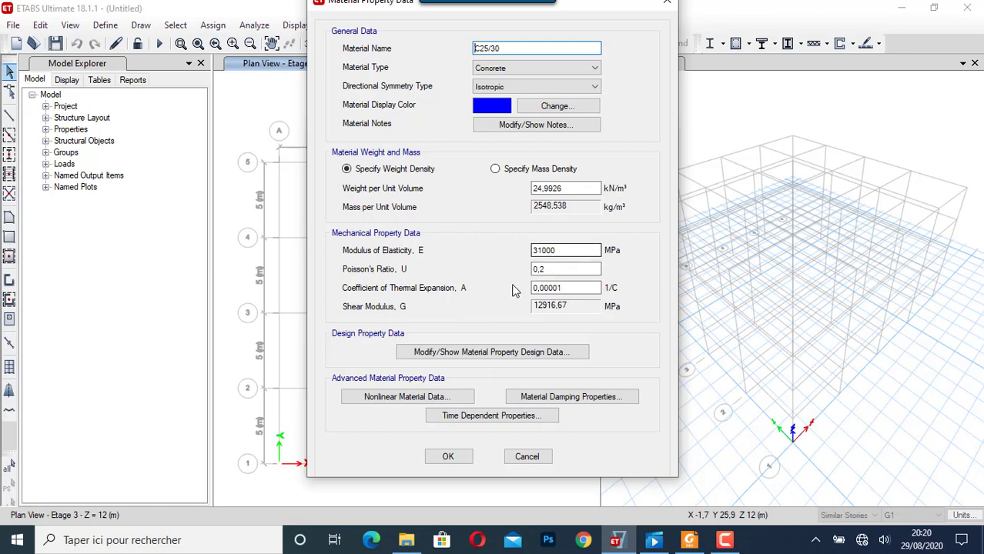
{"action": "left_click", "coordinate": [494, 352]}
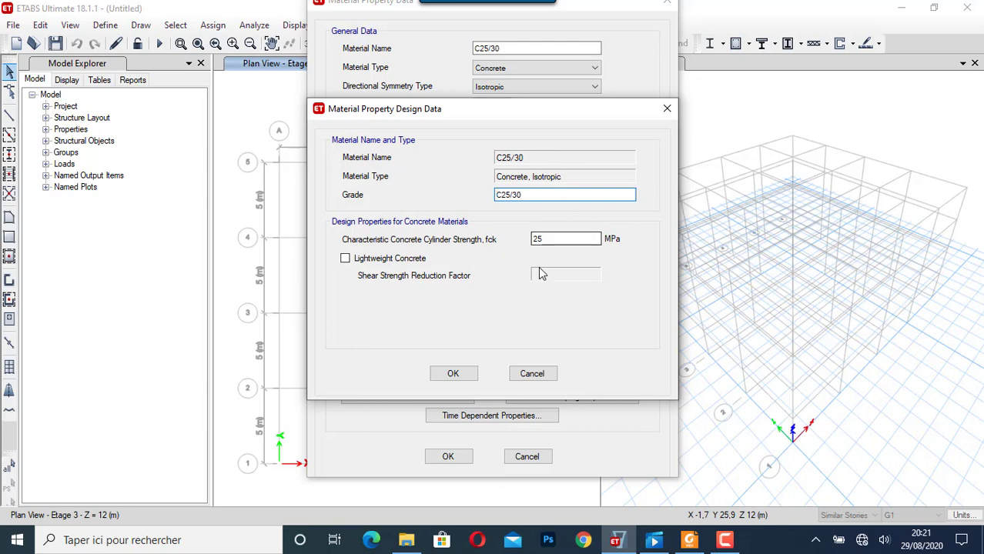
{"action": "left_click", "coordinate": [452, 374]}
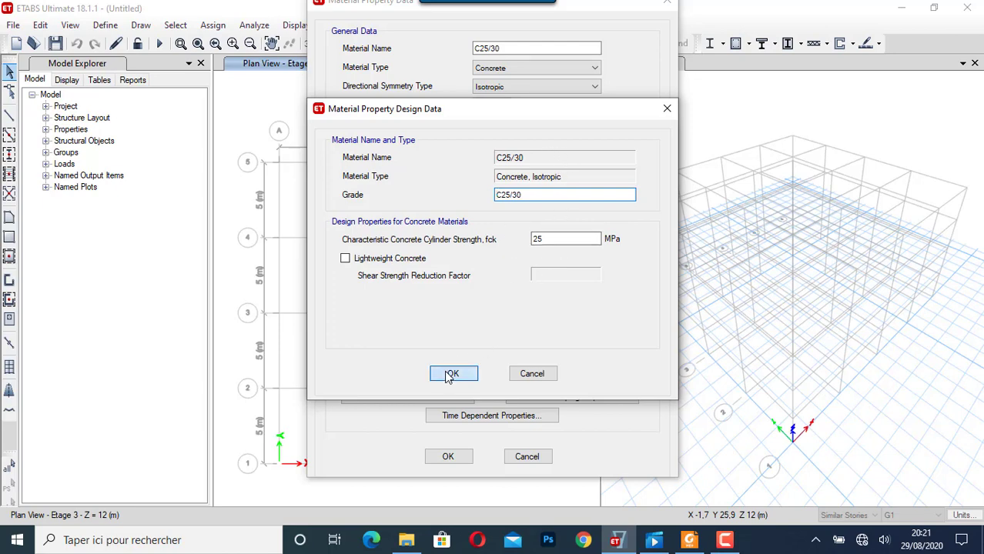
{"action": "left_click", "coordinate": [449, 457]}
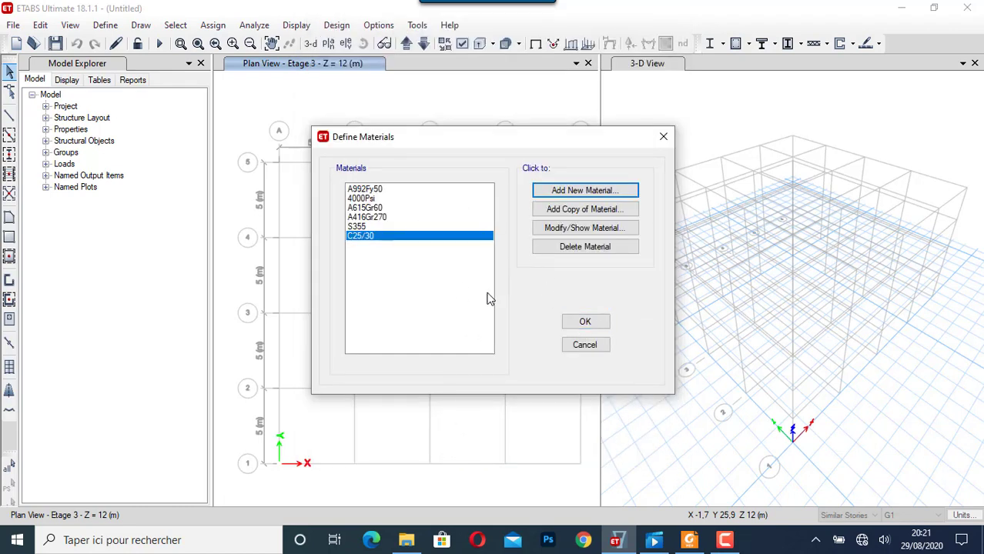
{"action": "left_click", "coordinate": [579, 326]}
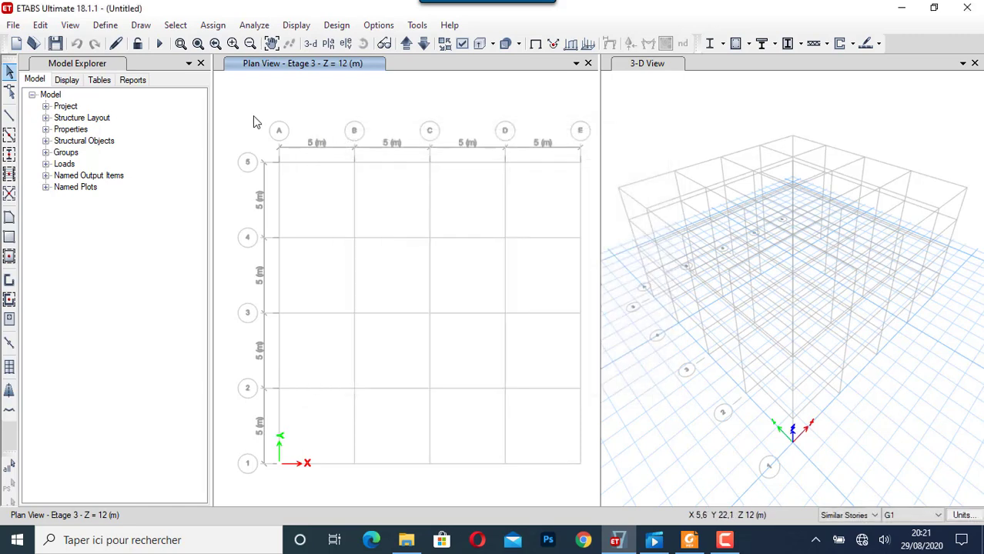
Start a new frame section property with the Concrete Rectangular shape
{"action": "left_click", "coordinate": [116, 29]}
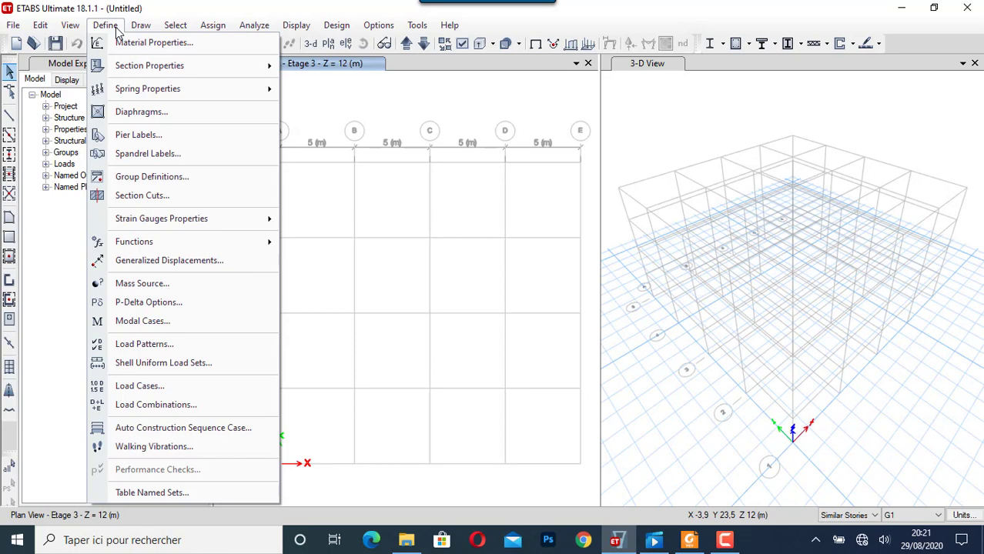
{"action": "mouse_move", "coordinate": [157, 72]}
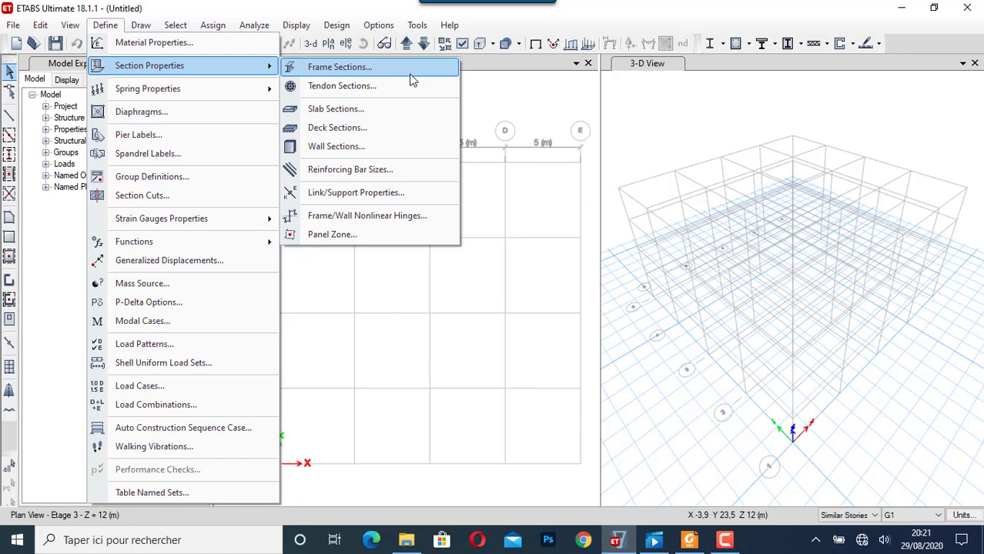
{"action": "left_click", "coordinate": [339, 68]}
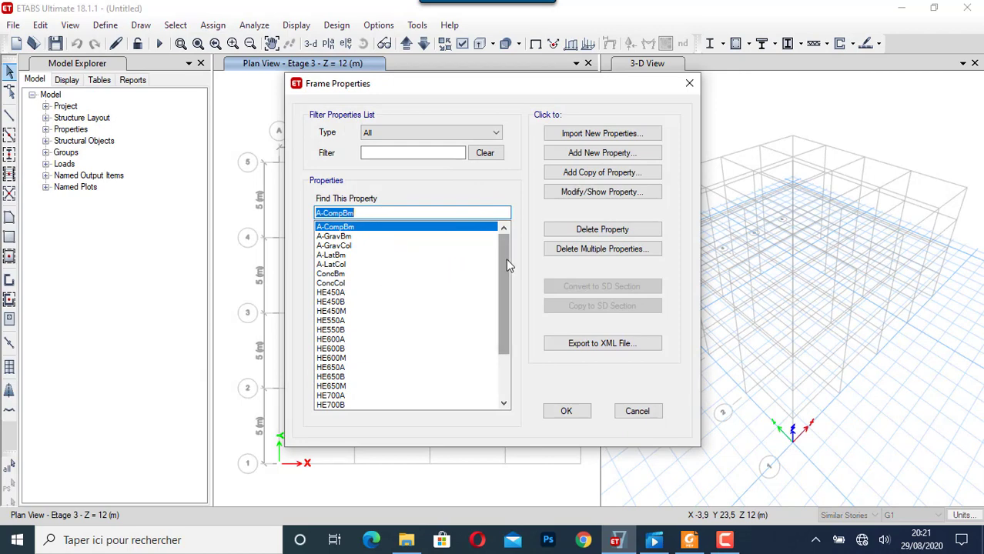
{"action": "left_click_drag", "start_coordinate": [506, 262], "coordinate": [499, 354]}
{"action": "left_click_drag", "start_coordinate": [497, 308], "coordinate": [497, 265]}
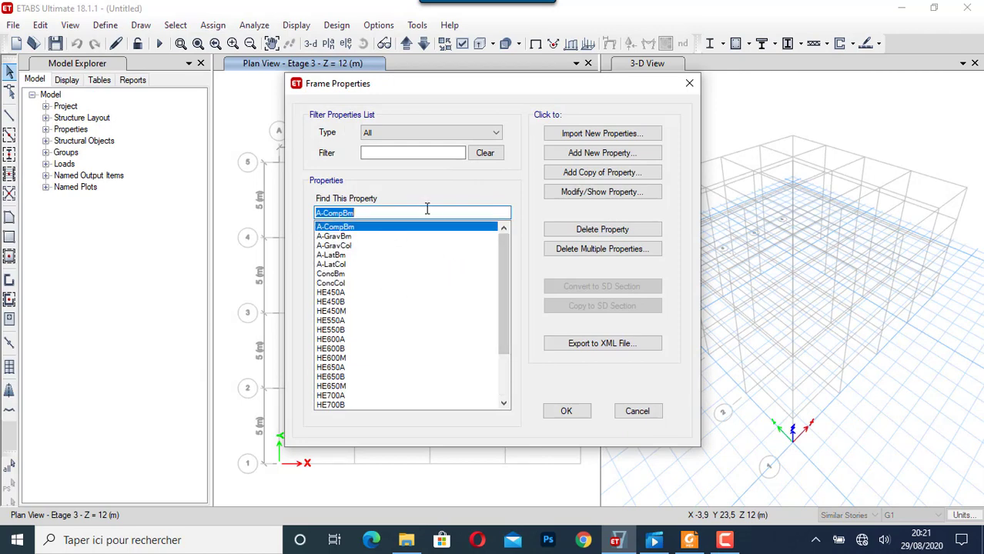
{"action": "left_click", "coordinate": [598, 153]}
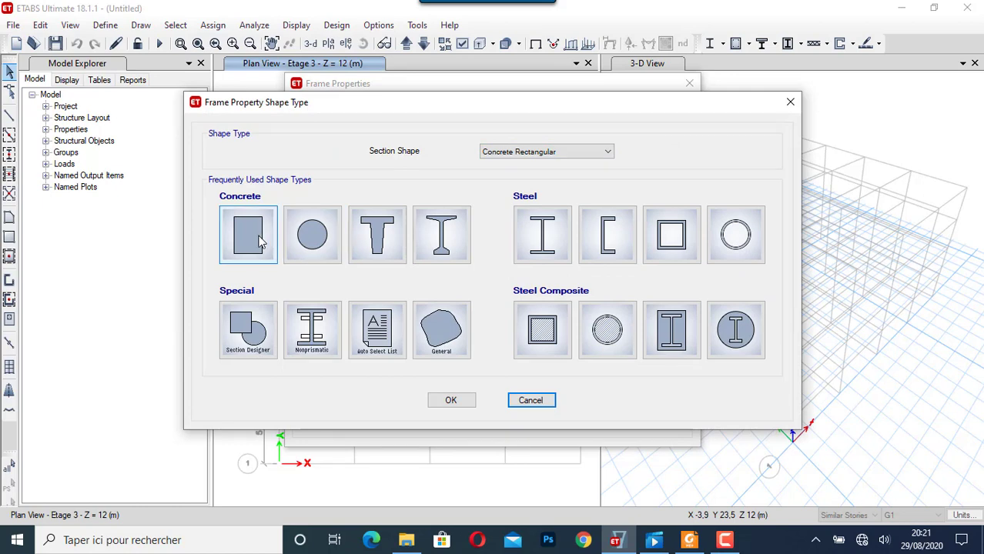
{"action": "left_click", "coordinate": [606, 153]}
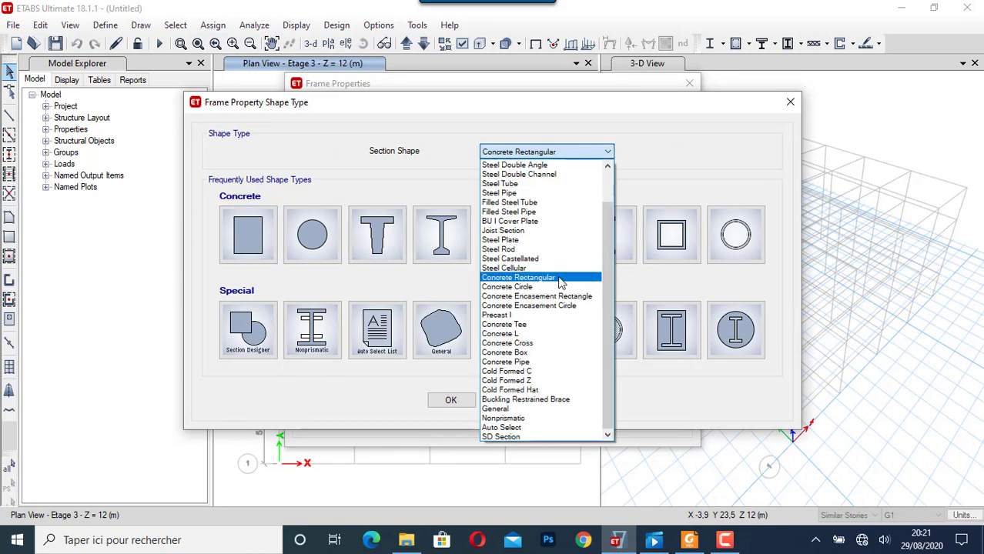
{"action": "left_click", "coordinate": [560, 278]}
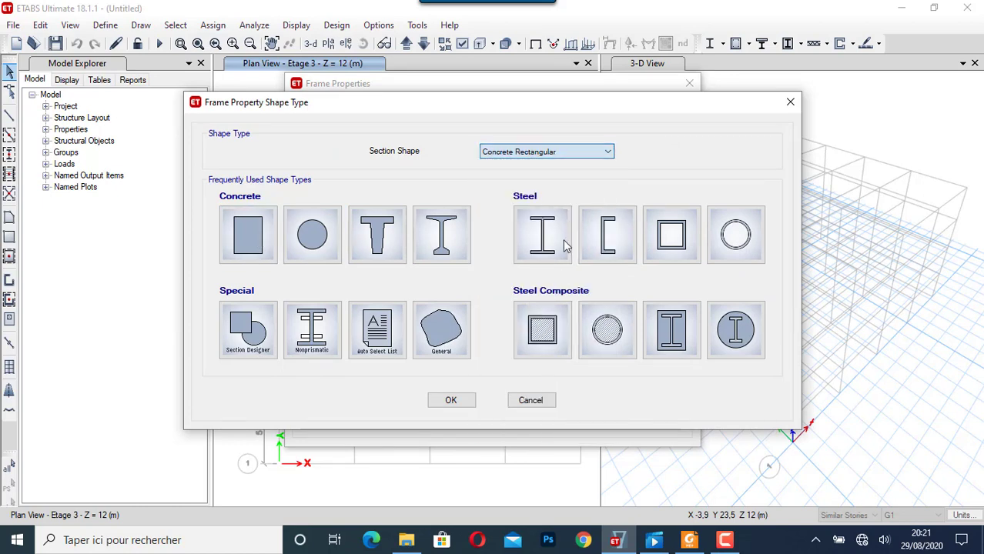
{"action": "left_click", "coordinate": [255, 241]}
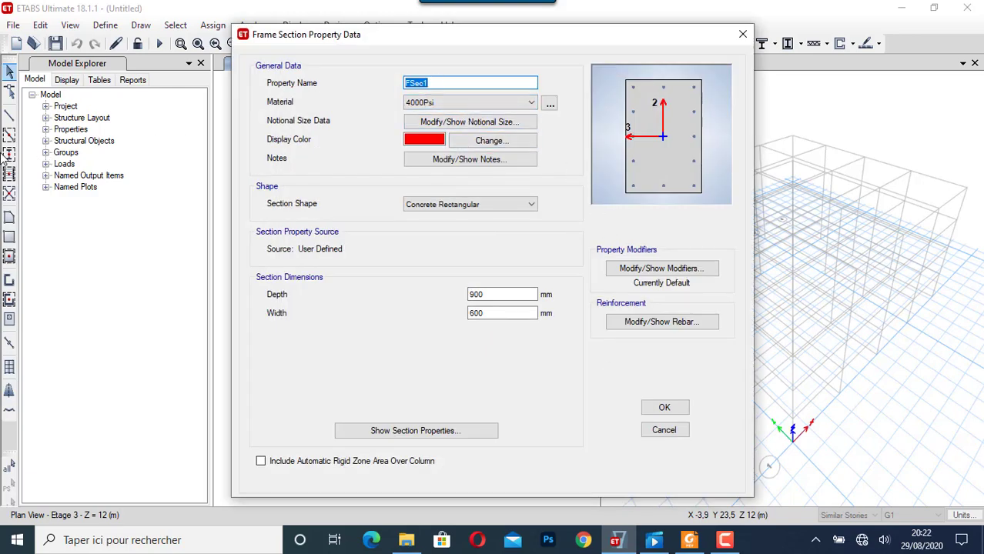
Name the new frame section BR 200x400 and assign it the C25/30 material
{"action": "type", "text": "b"}
{"action": "left_click", "coordinate": [456, 106]}
{"action": "left_click", "coordinate": [450, 158]}
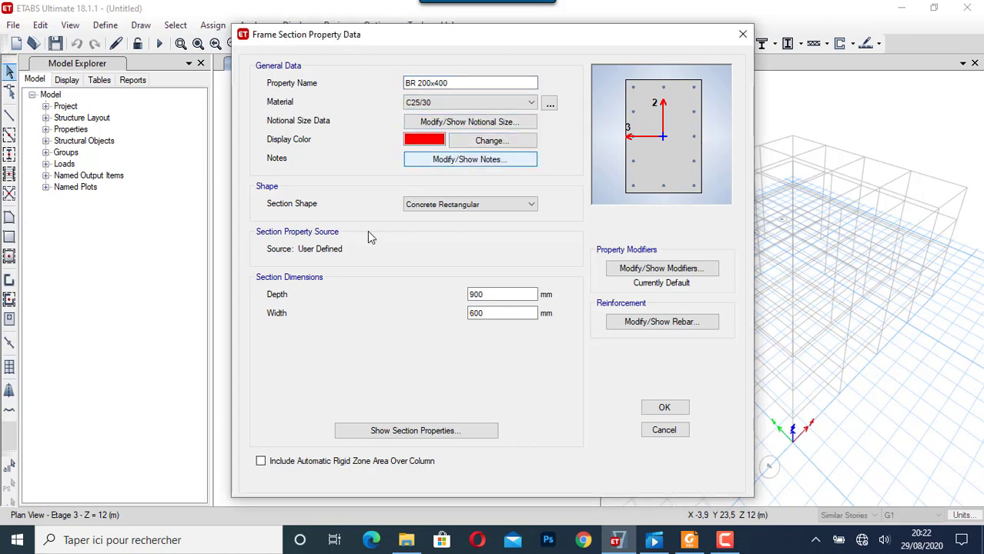
Set the section's depth to 400 mm and width to 200 mm, and accept the default stiffness modifiers
{"action": "double_click", "coordinate": [479, 294]}
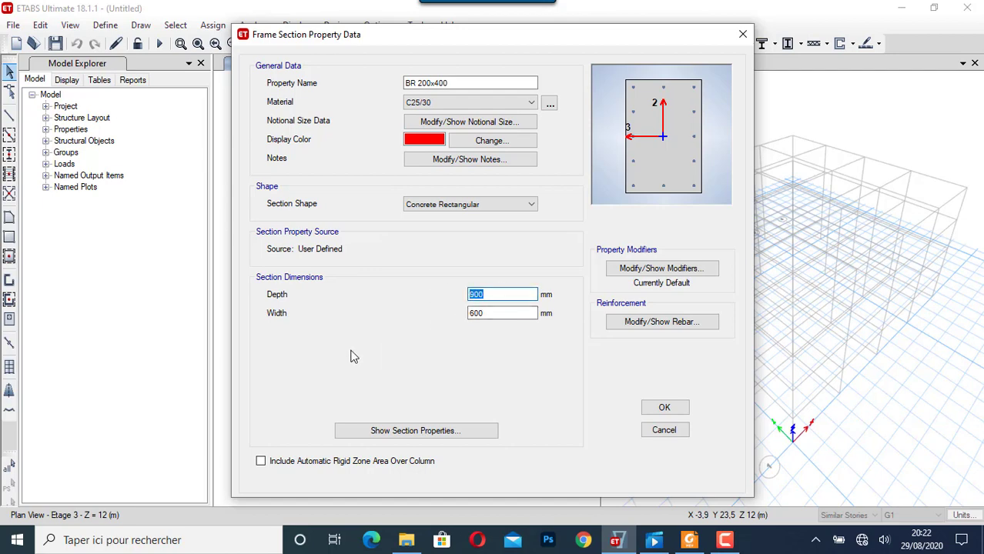
{"action": "type", "text": "400"}
{"action": "double_click", "coordinate": [488, 314]}
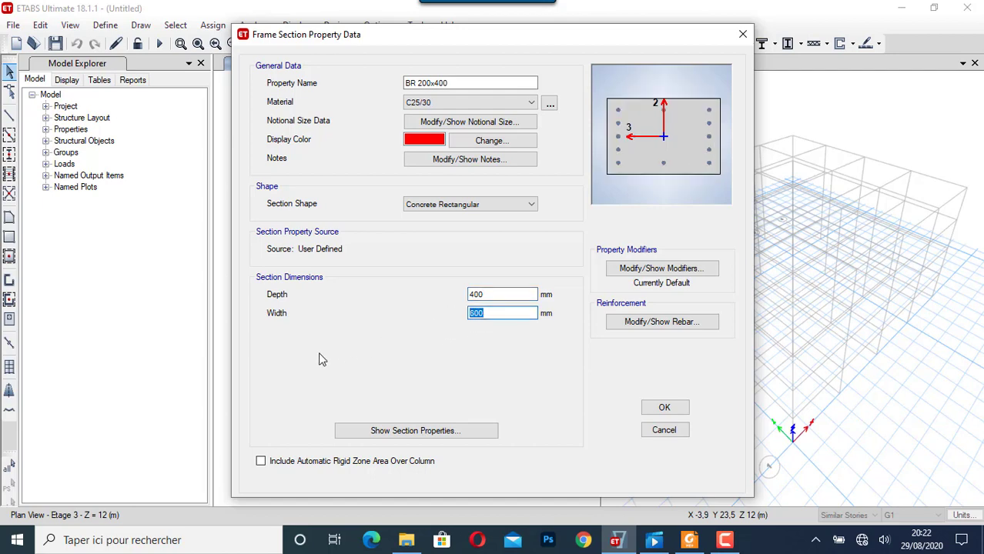
{"action": "type", "text": "2"}
{"action": "left_click", "coordinate": [498, 295]}
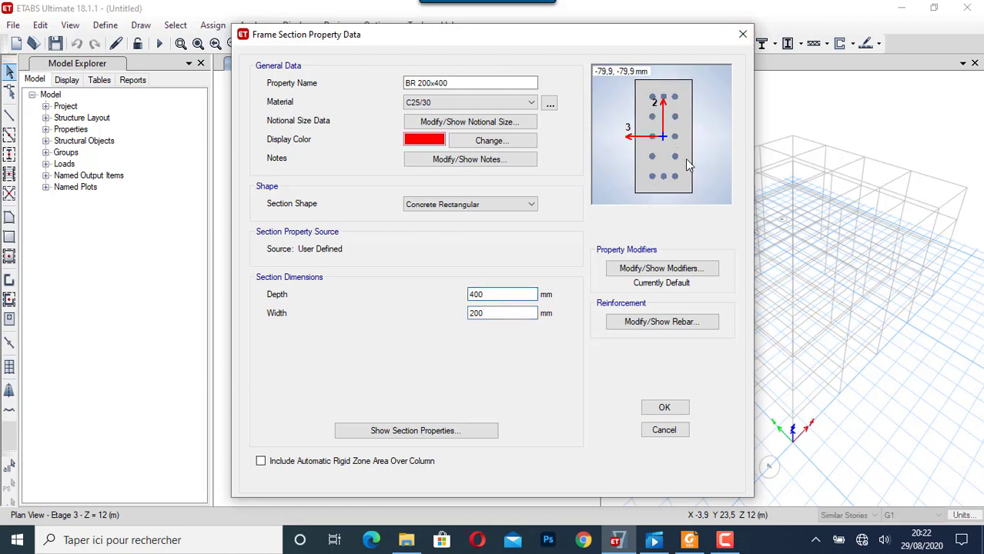
{"action": "left_click", "coordinate": [643, 269]}
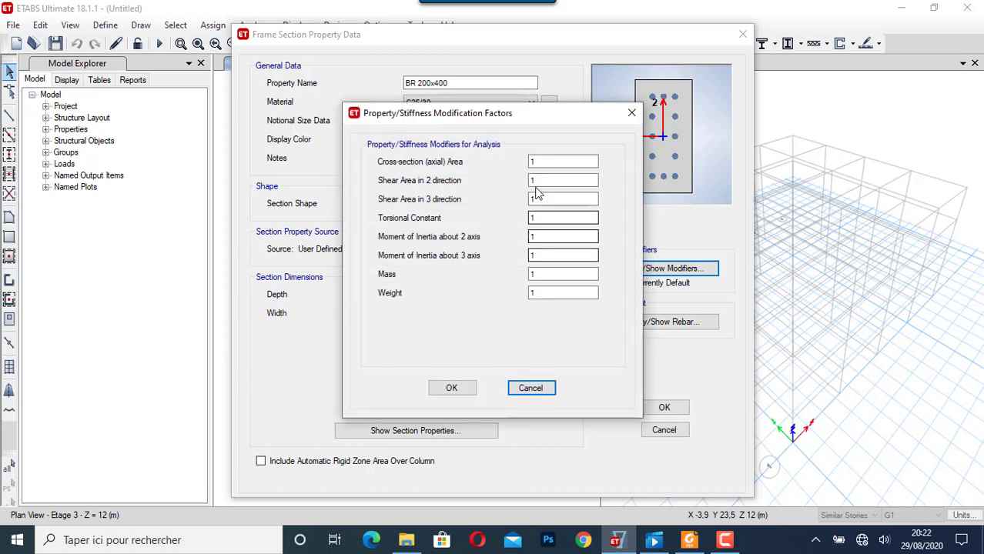
{"action": "left_click", "coordinate": [451, 388]}
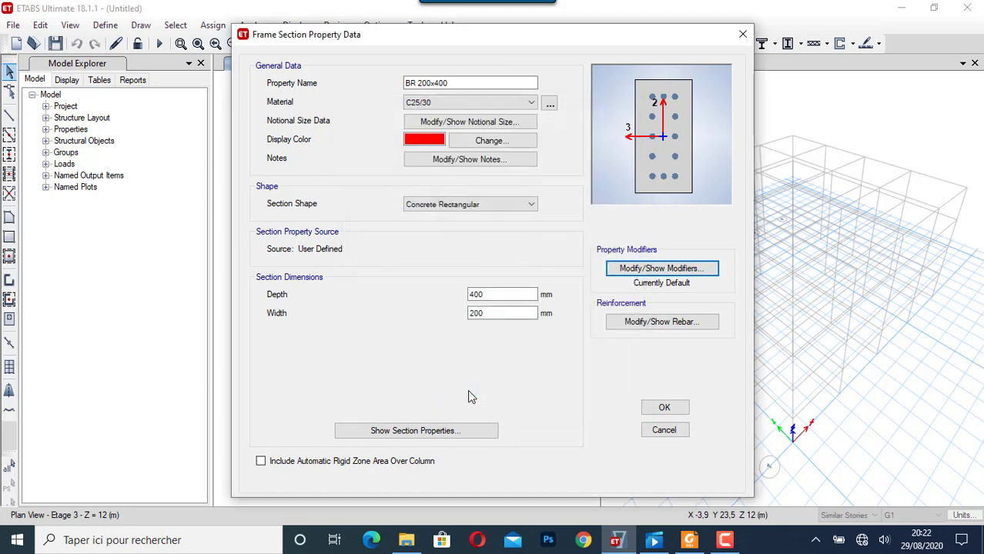
Set the section's reinforcement to M3 Design Only (Beam) with 20 mm cover for both top and bottom bars
{"action": "left_click", "coordinate": [620, 322]}
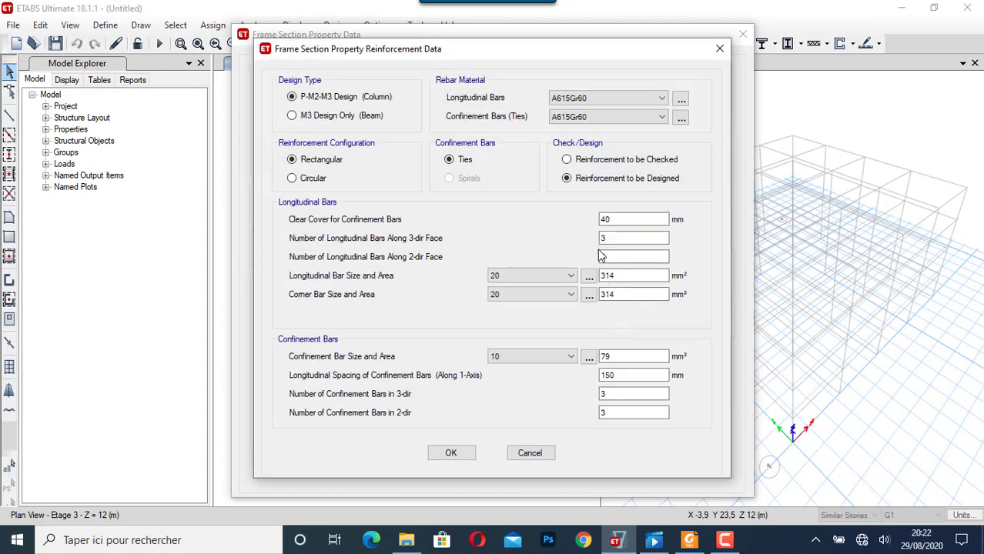
{"action": "left_click", "coordinate": [292, 116]}
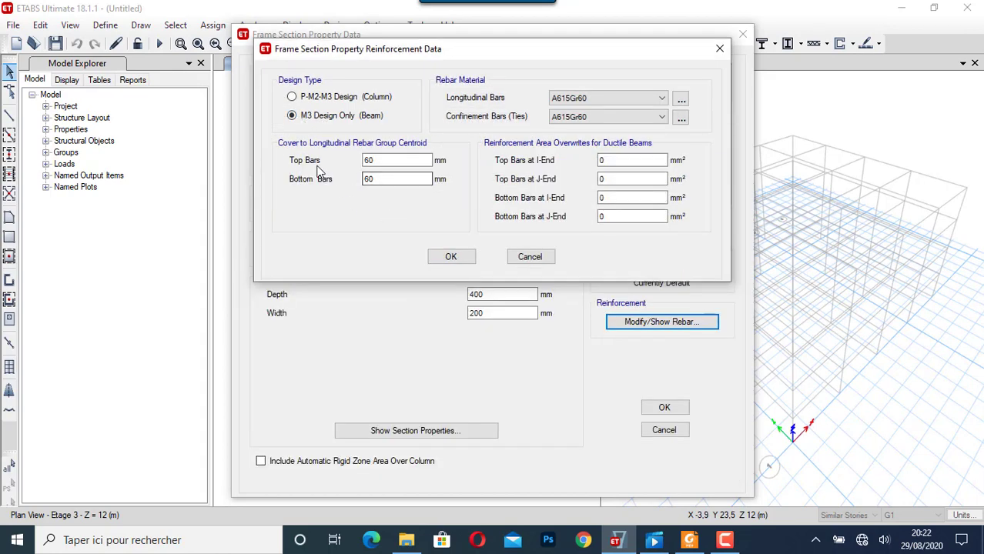
{"action": "double_click", "coordinate": [390, 164]}
{"action": "type", "text": "2"}
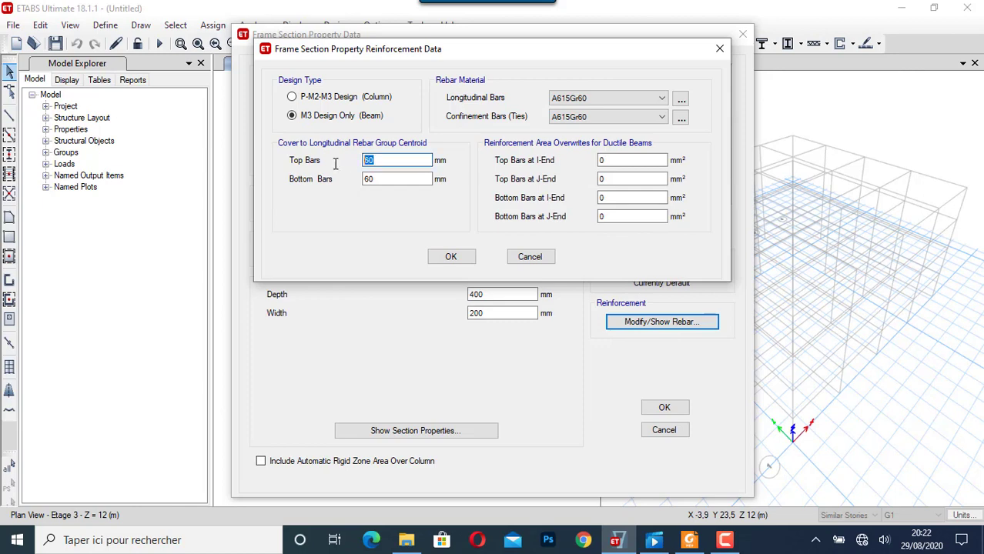
{"action": "key", "text": "Tab"}
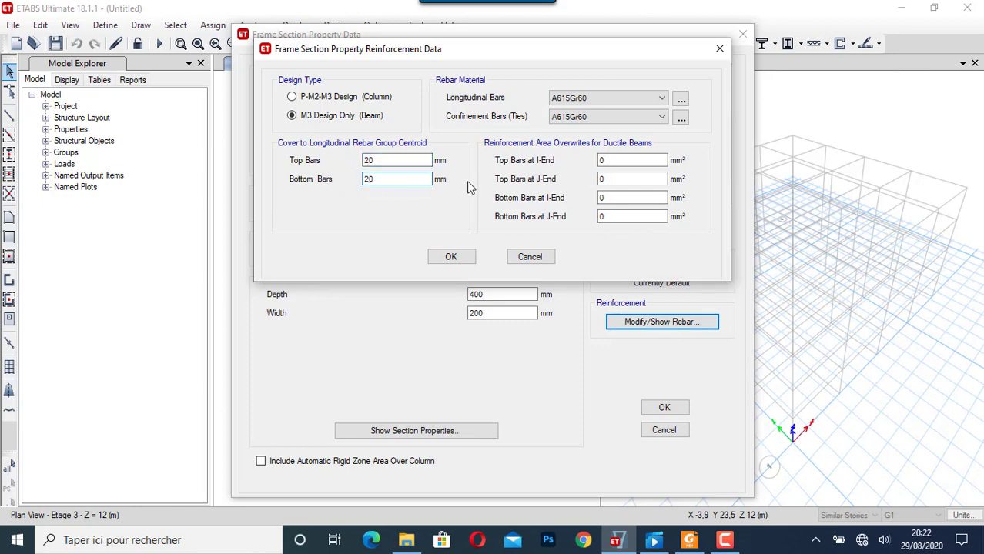
From the longitudinal rebar material settings, change the A992Fy50 material's type to Rebar and accept it
{"action": "left_click", "coordinate": [582, 99]}
{"action": "left_click", "coordinate": [582, 100]}
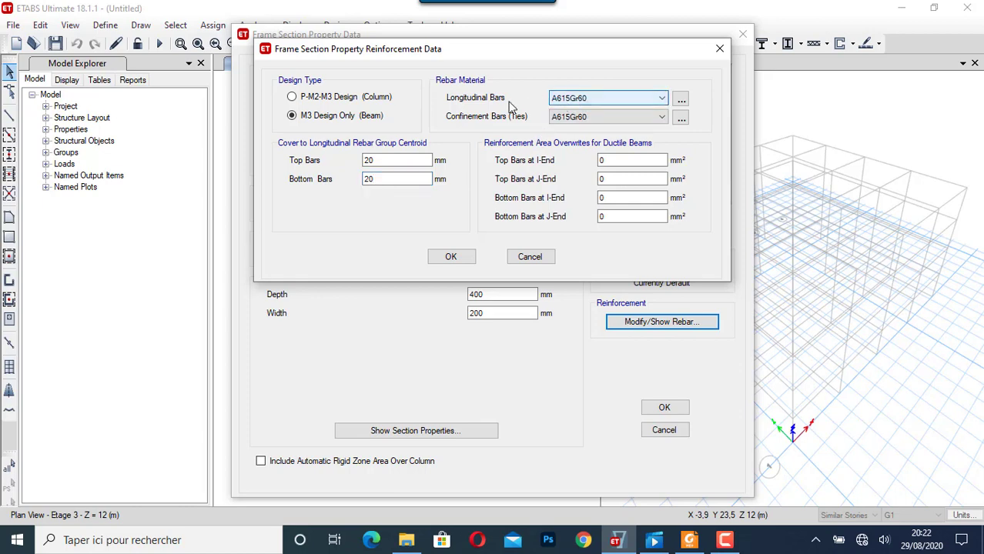
{"action": "left_click", "coordinate": [681, 98]}
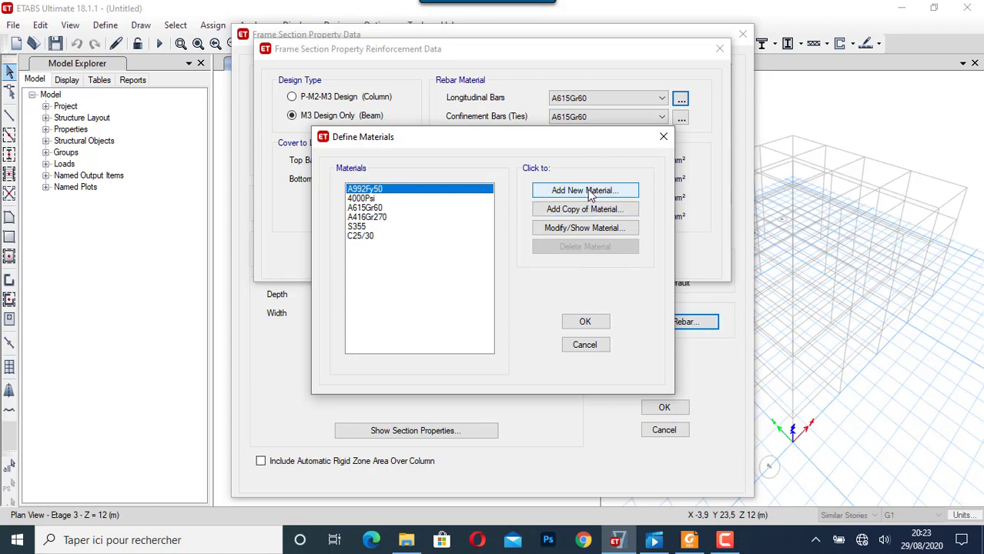
{"action": "left_click", "coordinate": [592, 228]}
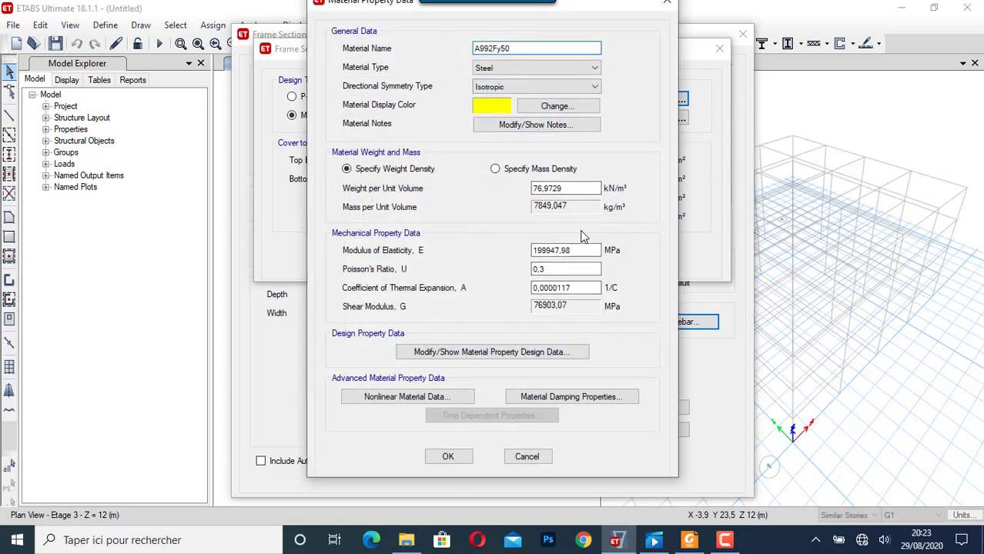
{"action": "left_click", "coordinate": [525, 70]}
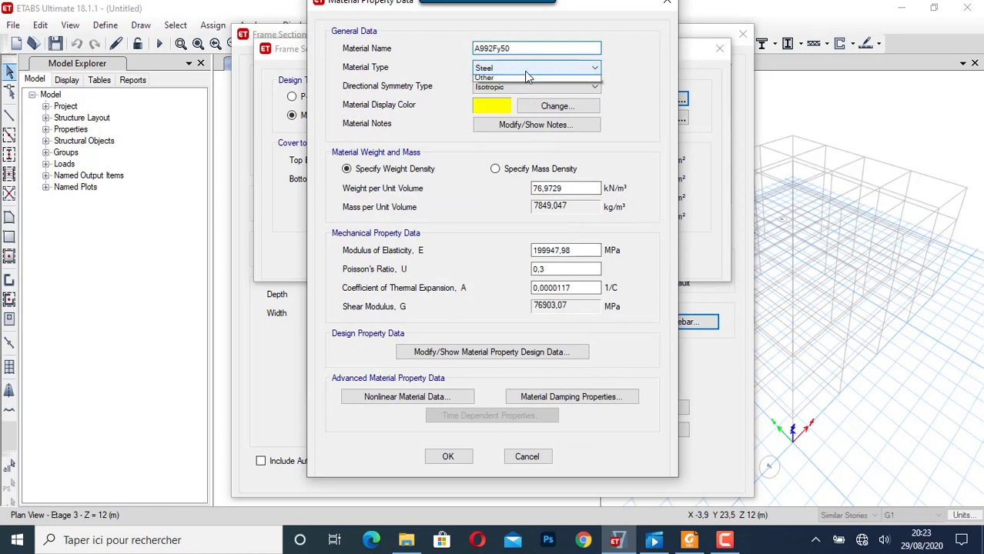
{"action": "left_click", "coordinate": [530, 120]}
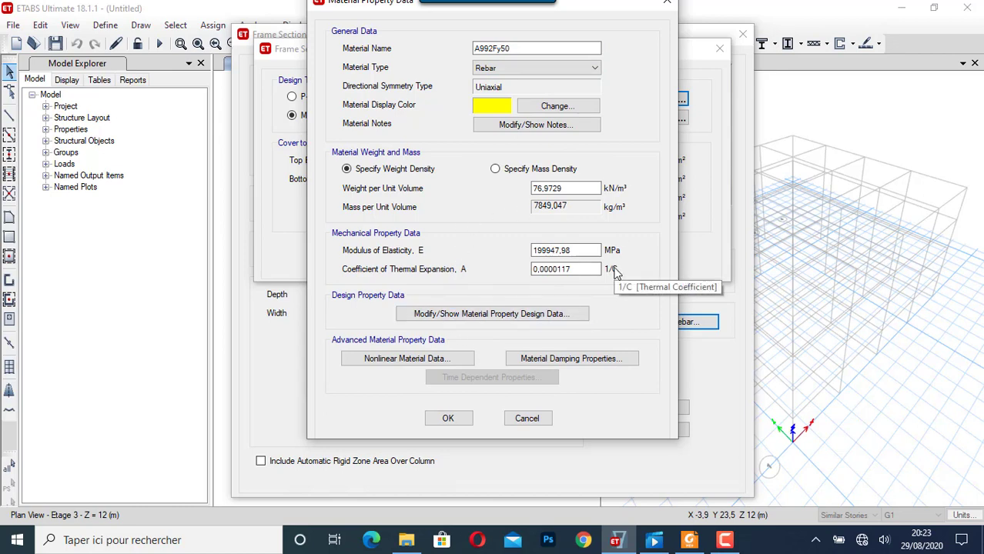
{"action": "left_click", "coordinate": [449, 419]}
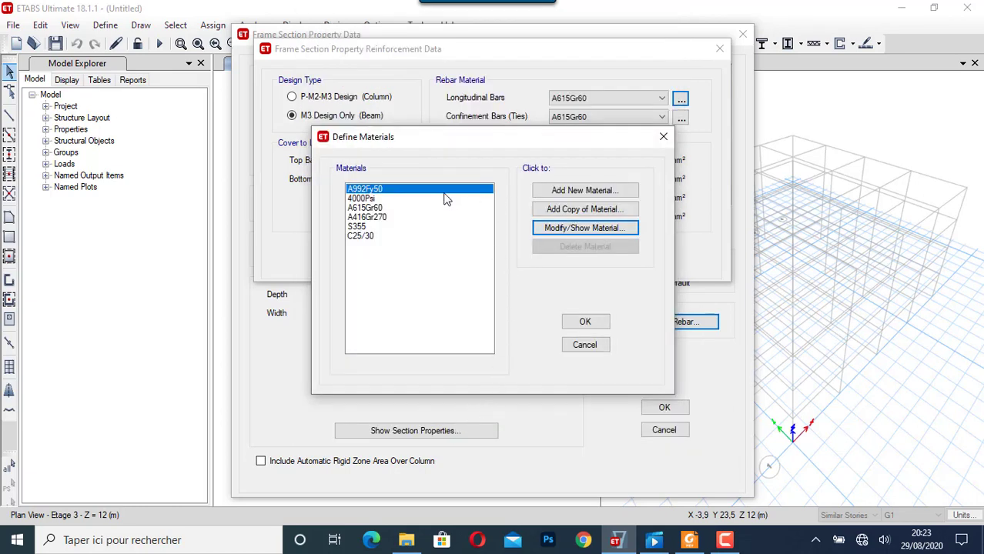
{"action": "left_click", "coordinate": [566, 194]}
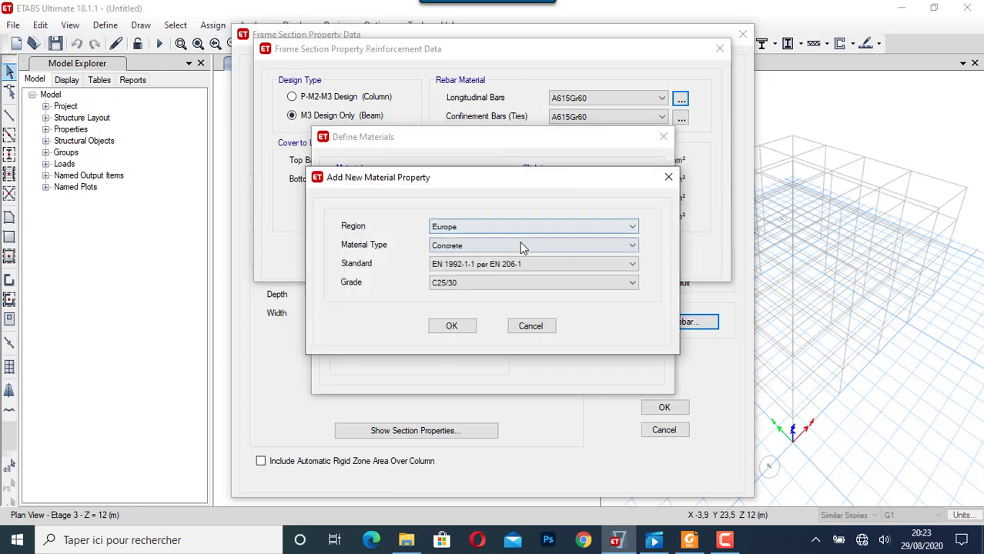
{"action": "left_click", "coordinate": [667, 179]}
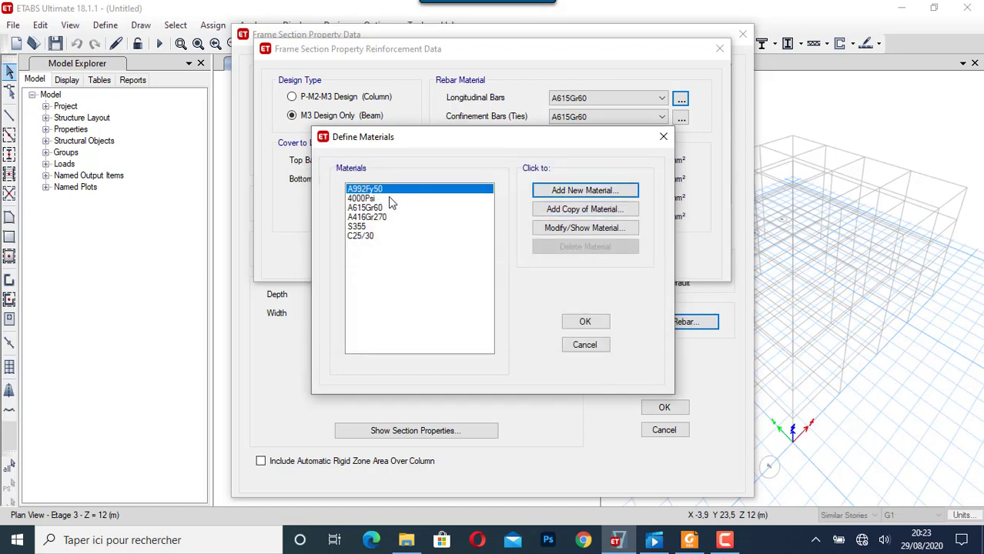
{"action": "left_click", "coordinate": [574, 209]}
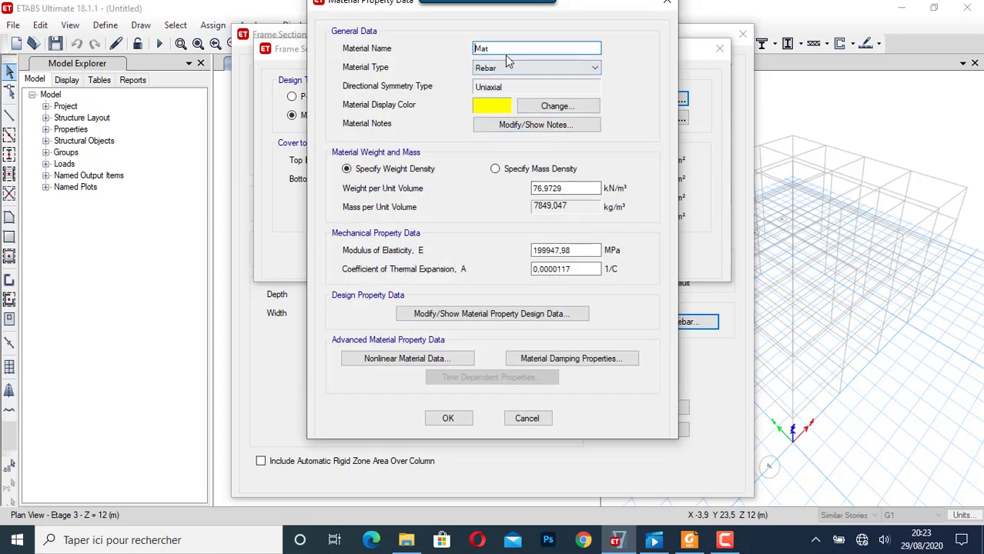
{"action": "left_click_drag", "start_coordinate": [630, 11], "coordinate": [627, 51]}
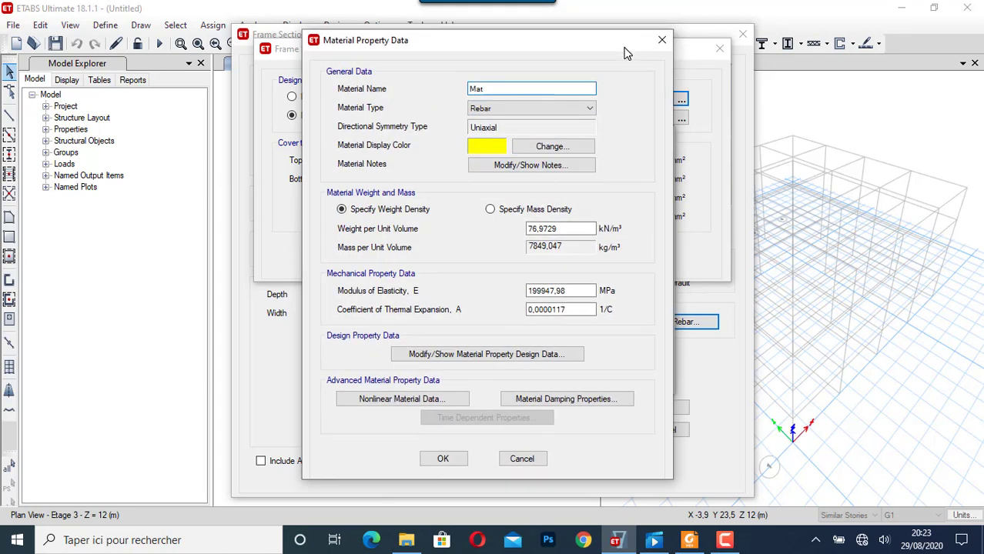
{"action": "left_click", "coordinate": [653, 45]}
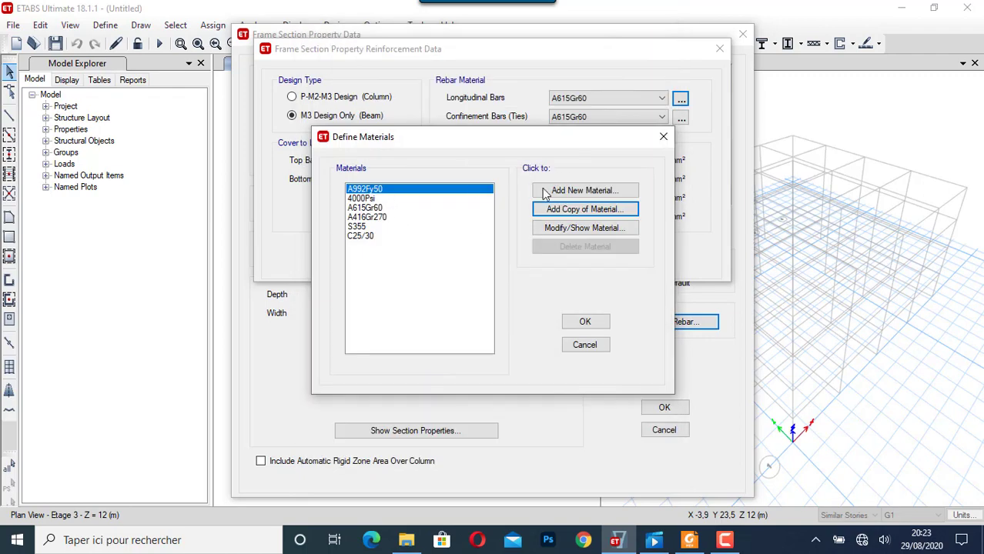
Rename the A992Fy50 material as Armature and set its modulus of elasticity to 210000 MPa
{"action": "left_click", "coordinate": [577, 227]}
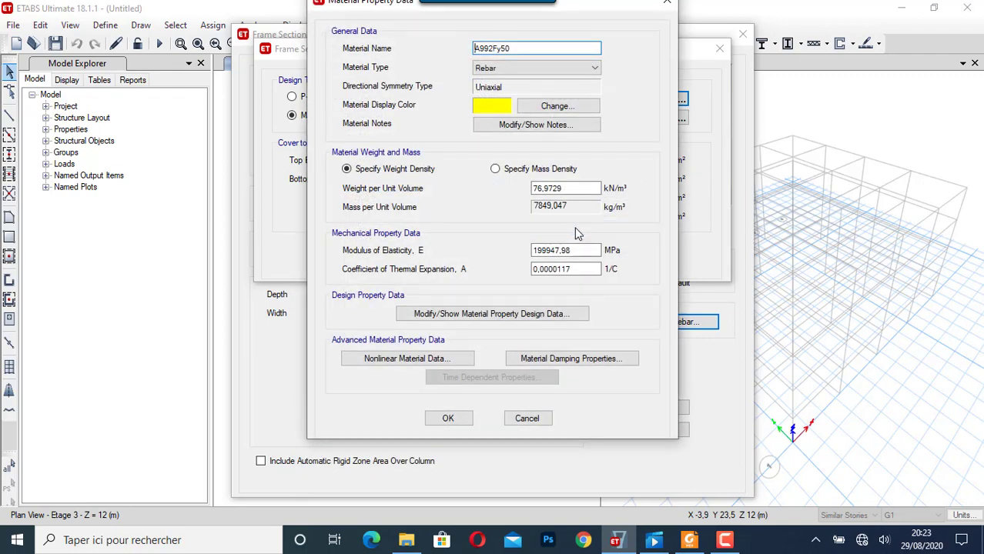
{"action": "double_click", "coordinate": [520, 49]}
{"action": "type", "text": "a"}
{"action": "key", "text": "BackSpace"}
{"action": "type", "text": "Armature"}
{"action": "double_click", "coordinate": [576, 251]}
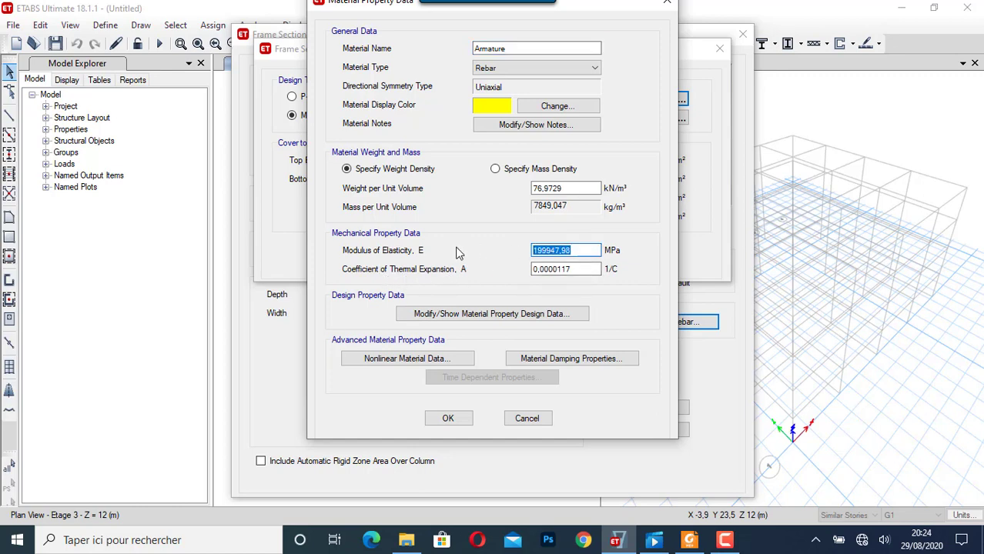
{"action": "type", "text": "2100"}
{"action": "type", "text": "0000"}
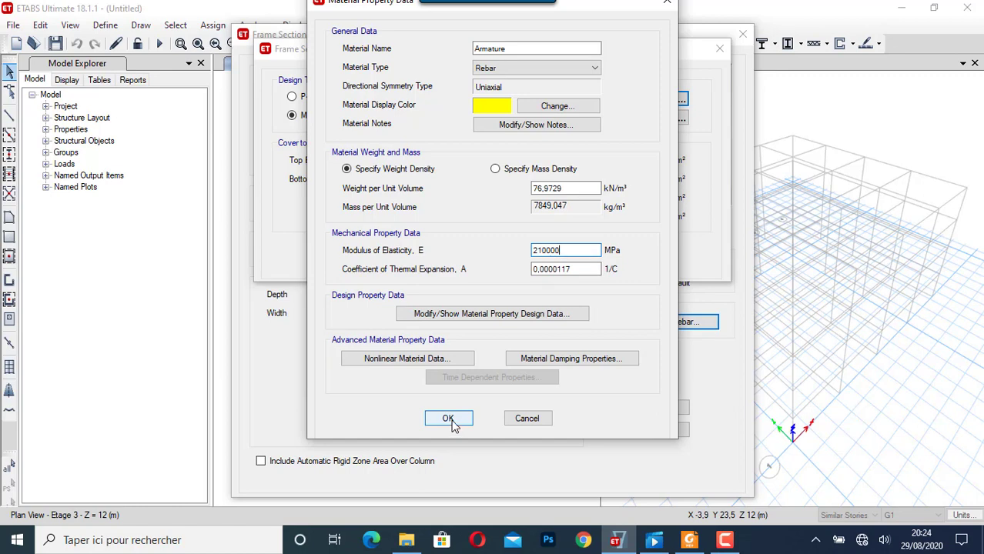
Set the Armature material's minimum yield strength to 435 MPa and minimum tensile strength to 500 MPa, and accept the material definitions
{"action": "left_click", "coordinate": [469, 315]}
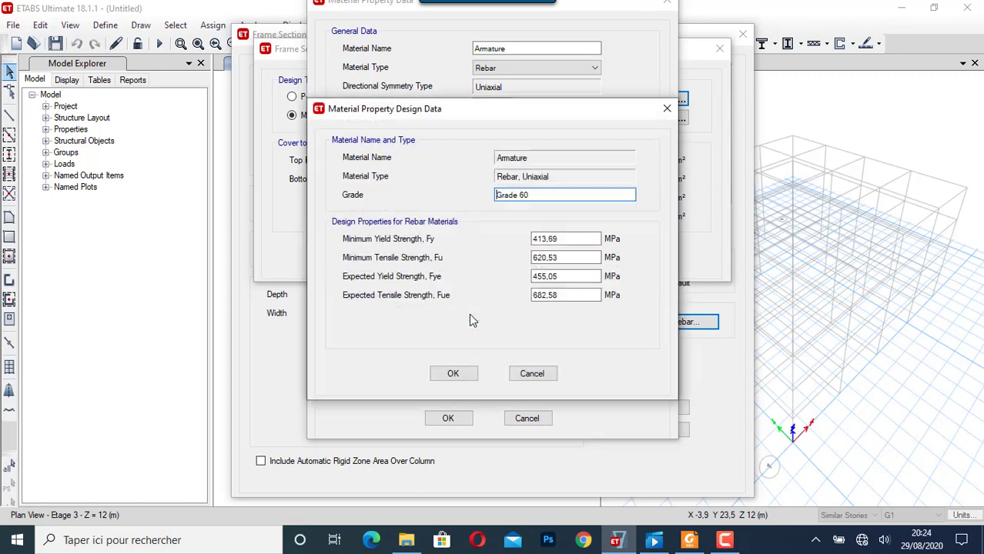
{"action": "double_click", "coordinate": [565, 238]}
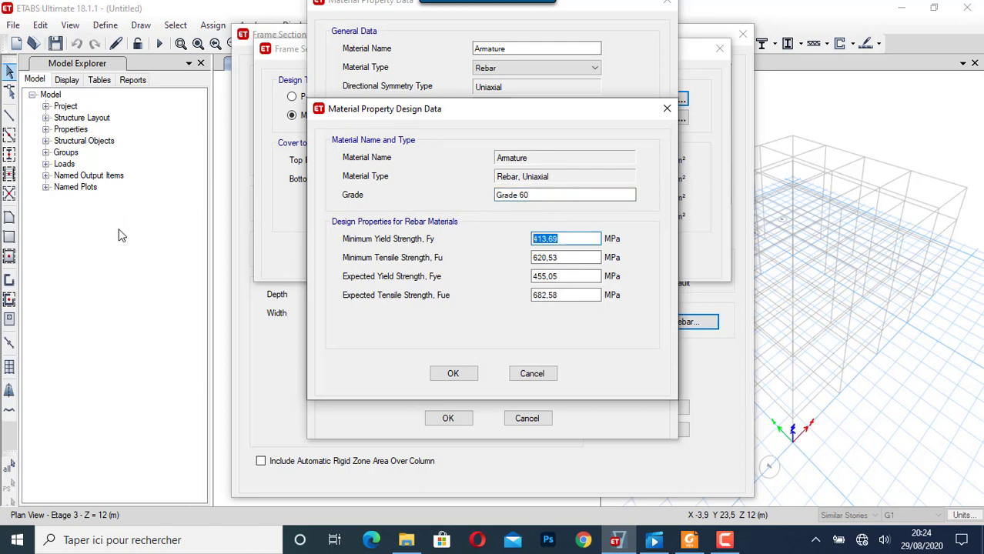
{"action": "type", "text": "500"}
{"action": "left_click_drag", "start_coordinate": [567, 239], "coordinate": [495, 235]}
{"action": "type", "text": "435"}
{"action": "left_click_drag", "start_coordinate": [569, 257], "coordinate": [489, 259]}
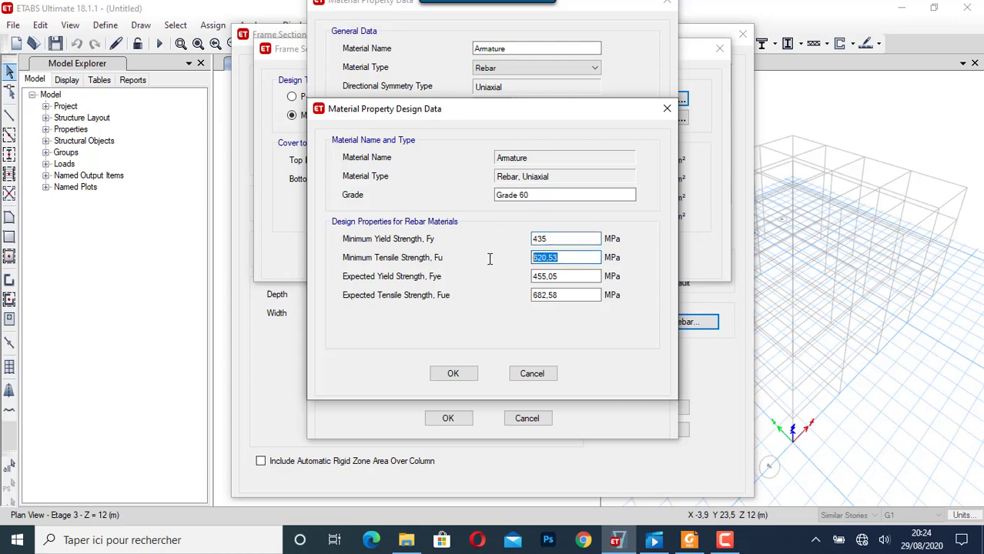
{"action": "type", "text": "5"}
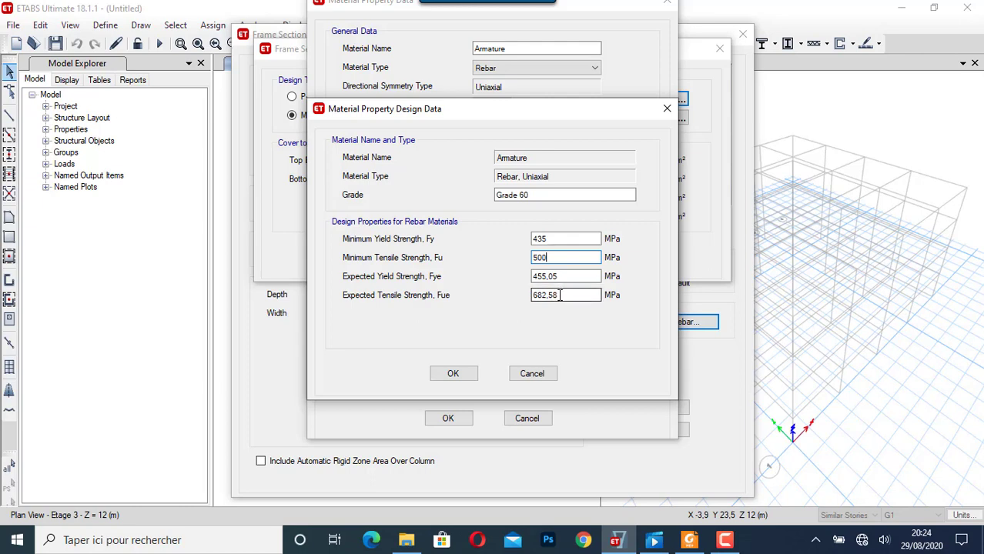
{"action": "type", "text": "00"}
{"action": "left_click_drag", "start_coordinate": [560, 295], "coordinate": [533, 296]}
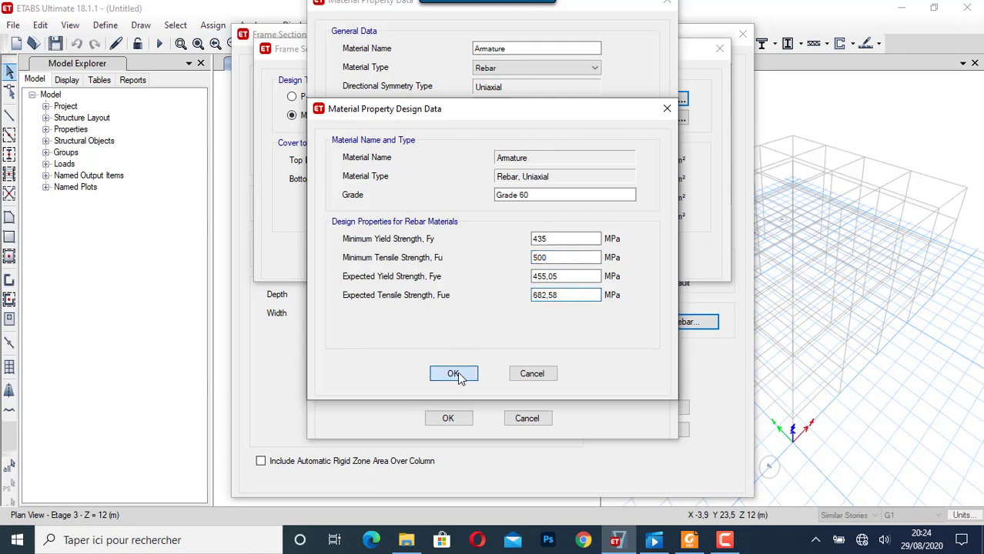
{"action": "left_click", "coordinate": [454, 374]}
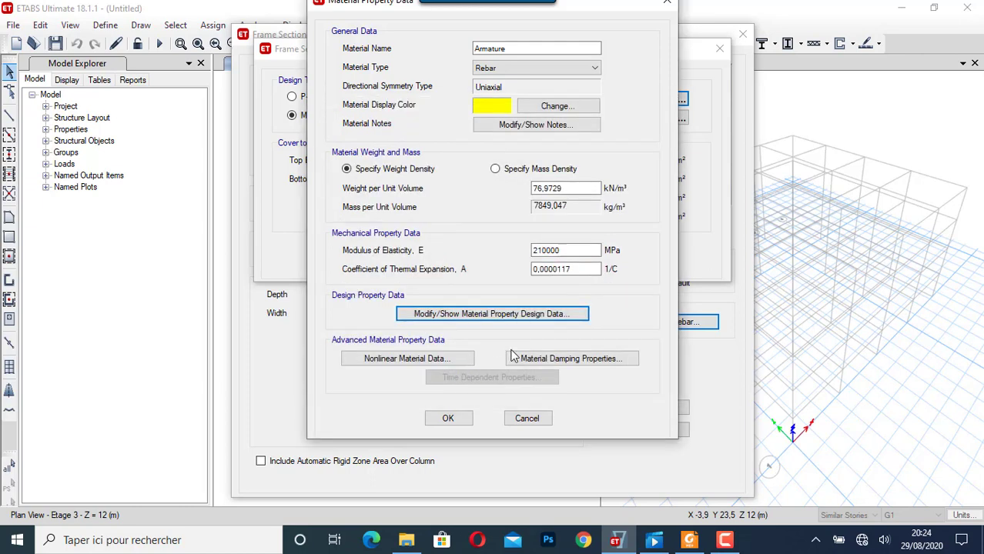
{"action": "left_click", "coordinate": [449, 420]}
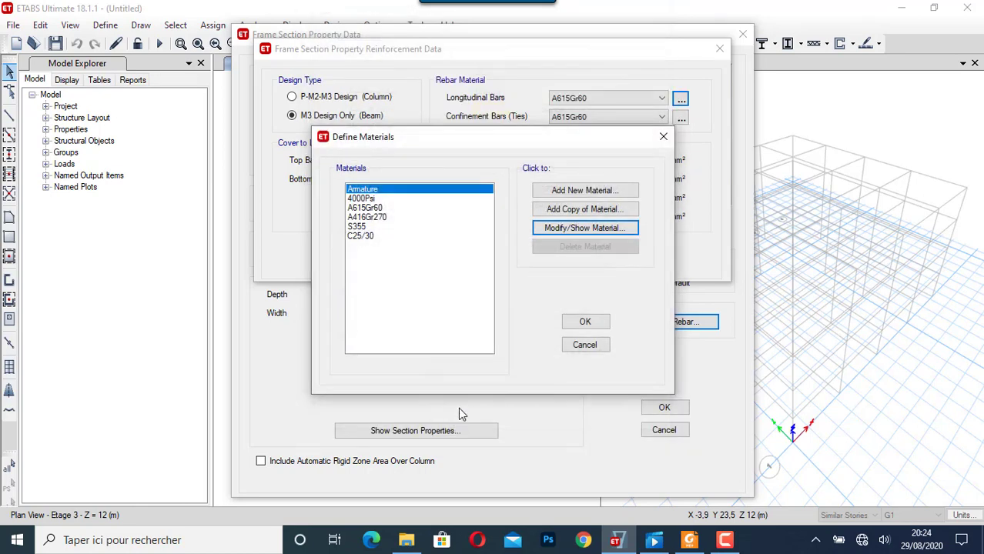
{"action": "left_click", "coordinate": [586, 323]}
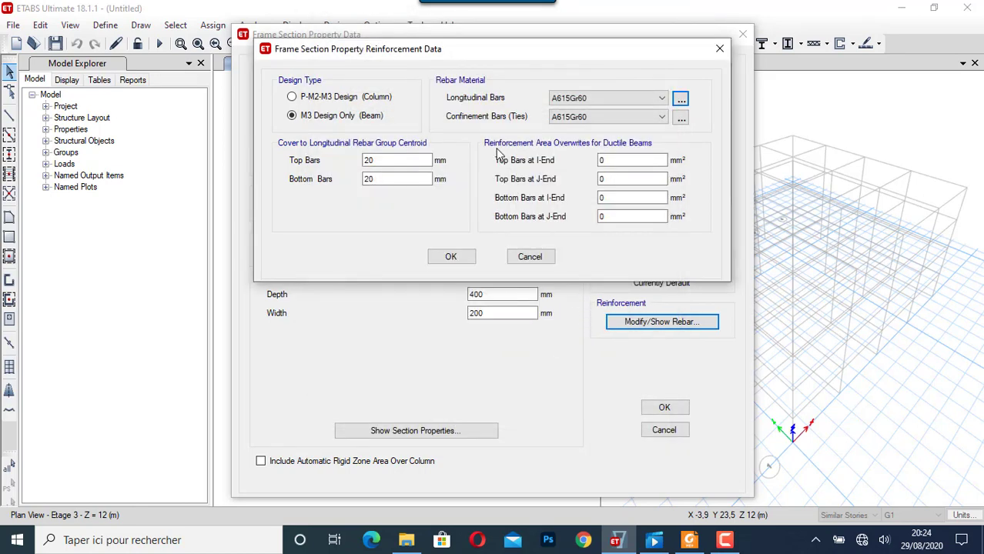
Assign Armature to both the longitudinal and confinement bars of BR 200x400 and accept the section
{"action": "left_click", "coordinate": [589, 100]}
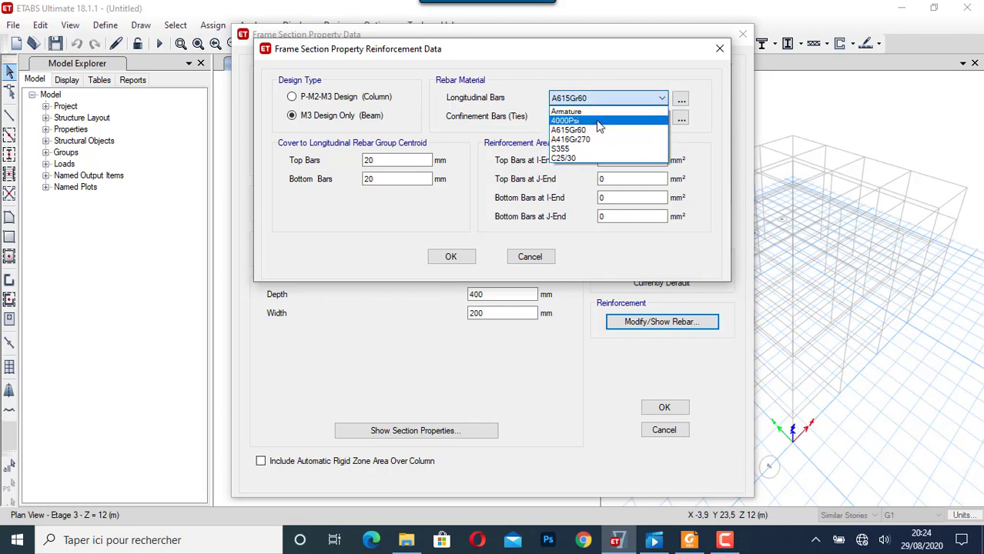
{"action": "left_click", "coordinate": [599, 111]}
{"action": "left_click", "coordinate": [601, 117]}
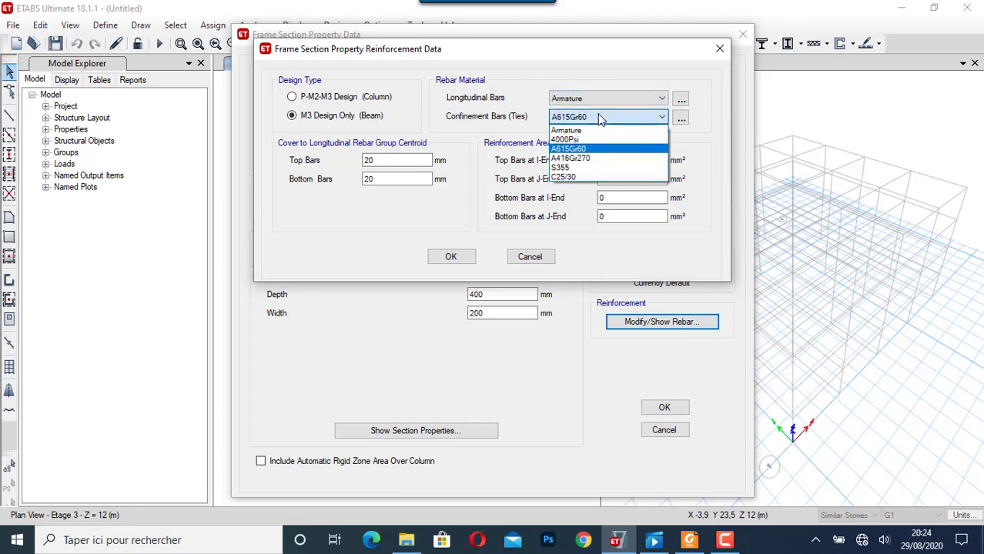
{"action": "left_click", "coordinate": [595, 129]}
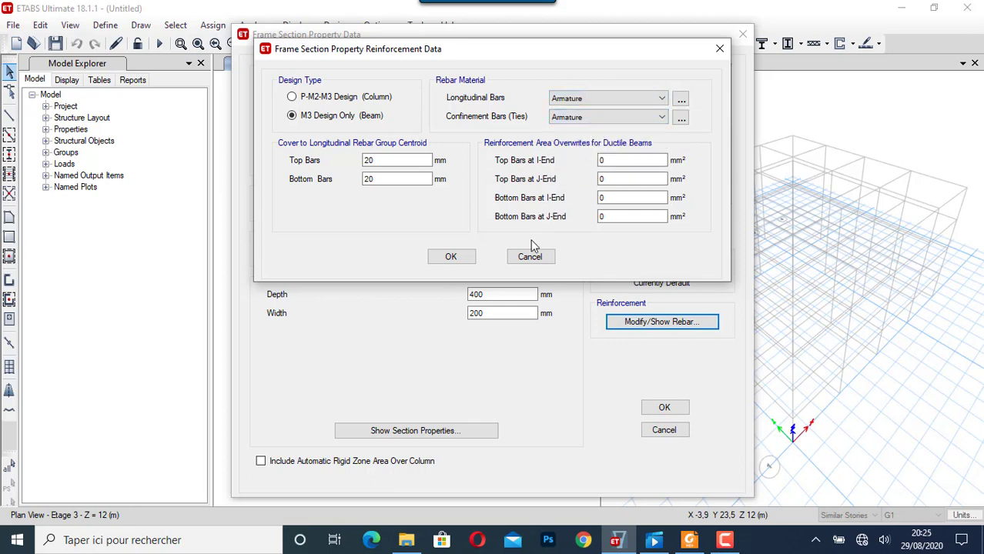
{"action": "left_click", "coordinate": [451, 257]}
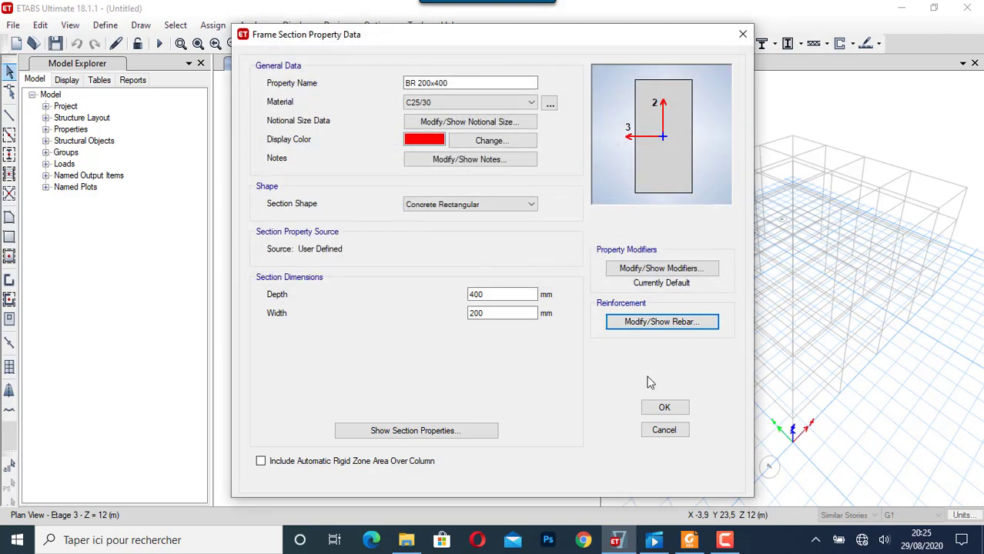
{"action": "left_click", "coordinate": [657, 408]}
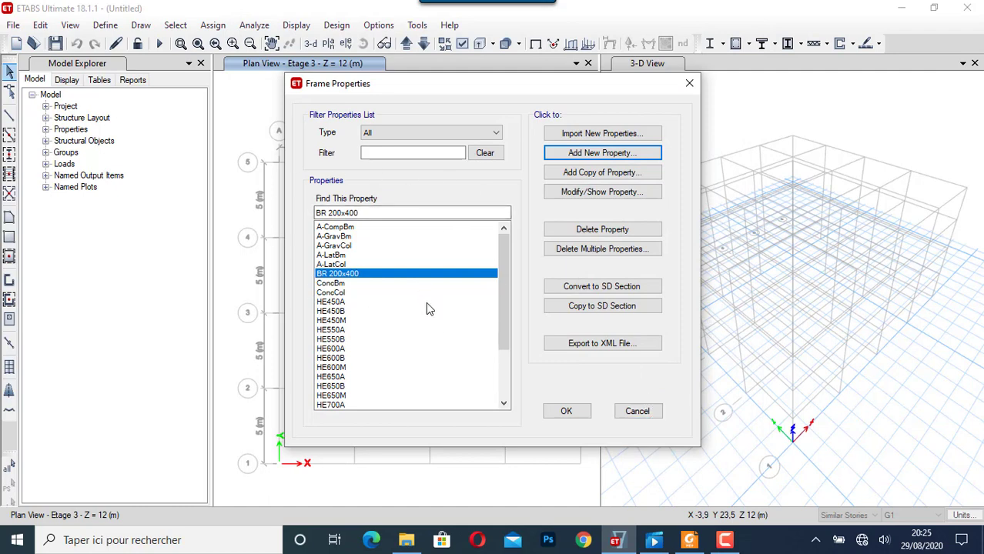
Add a new concrete rectangular frame section with C25/30 as its material
{"action": "left_click", "coordinate": [594, 154]}
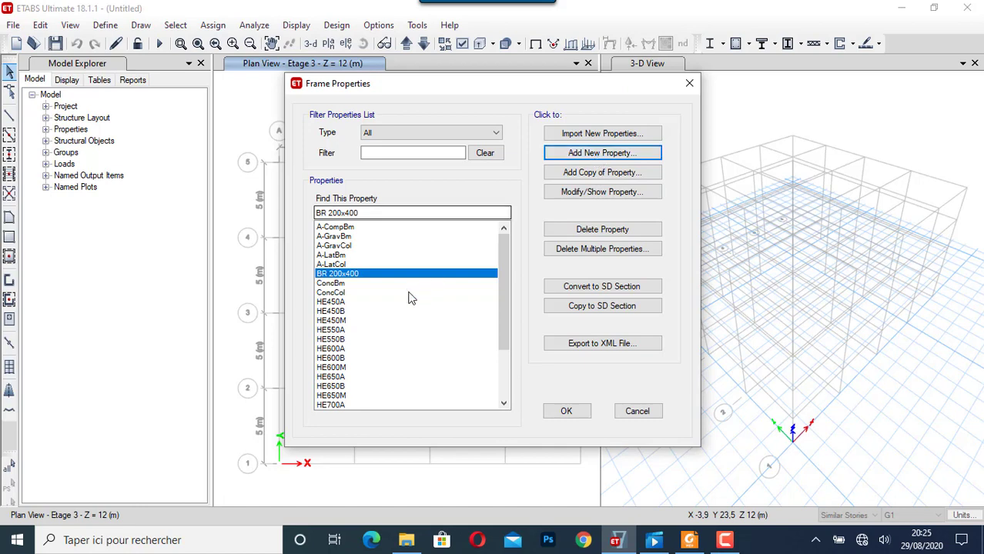
{"action": "left_click", "coordinate": [594, 152]}
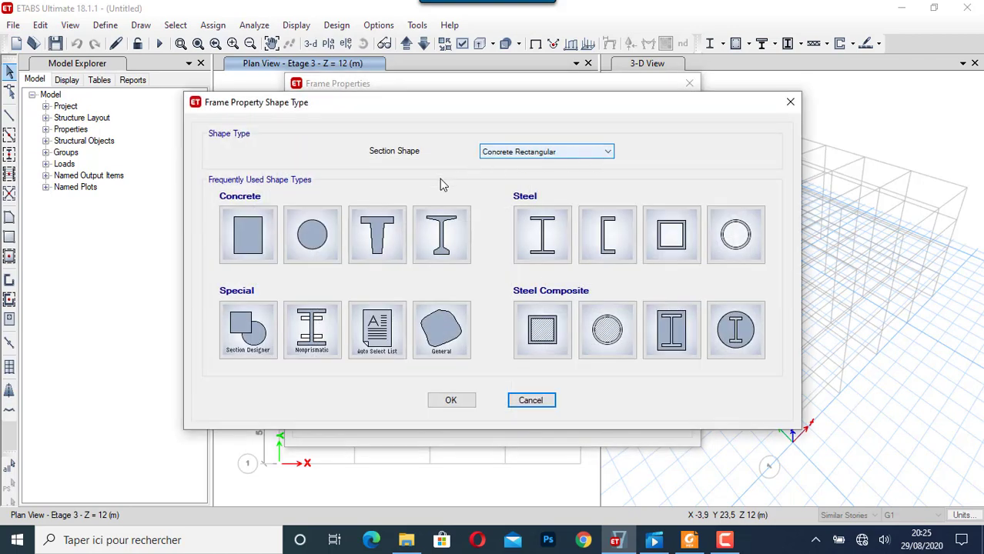
{"action": "left_click", "coordinate": [522, 158]}
{"action": "left_click", "coordinate": [522, 158]}
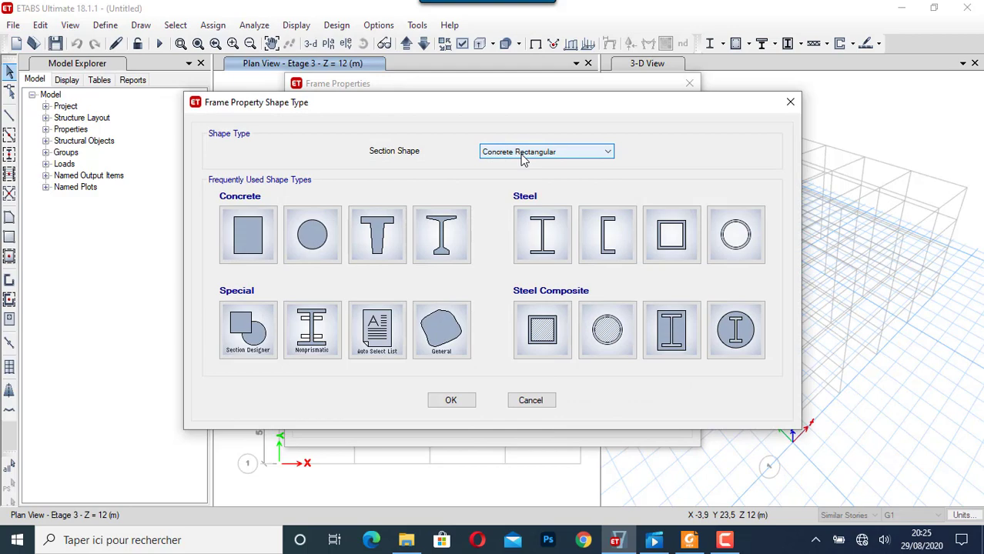
{"action": "left_click", "coordinate": [245, 245]}
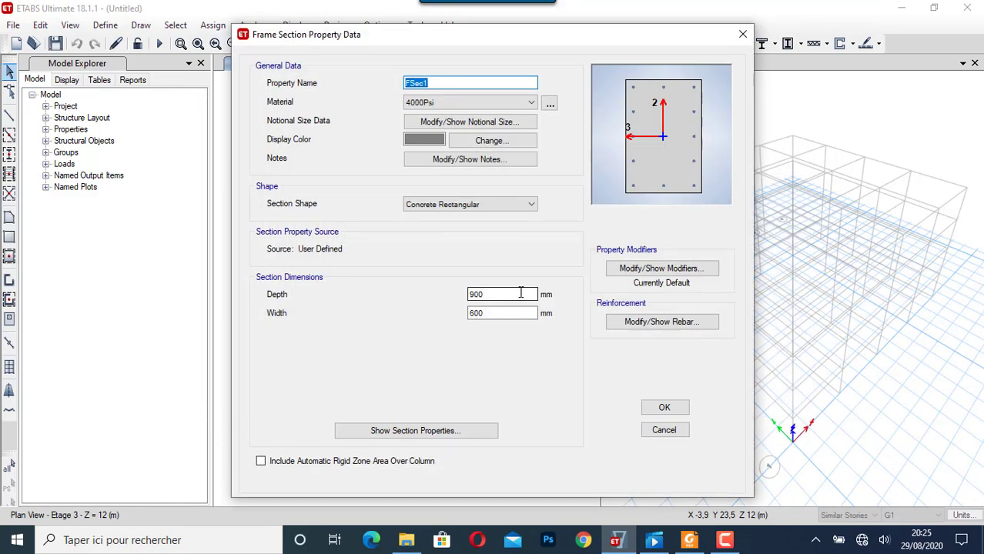
{"action": "left_click", "coordinate": [505, 100]}
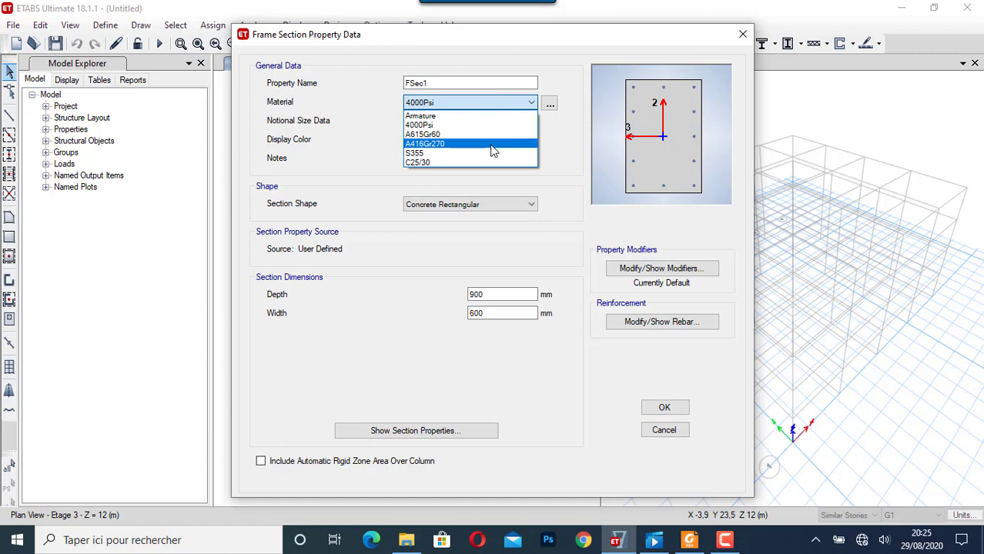
{"action": "left_click", "coordinate": [462, 163]}
Name the new frame section CR 200x200
{"action": "double_click", "coordinate": [438, 83]}
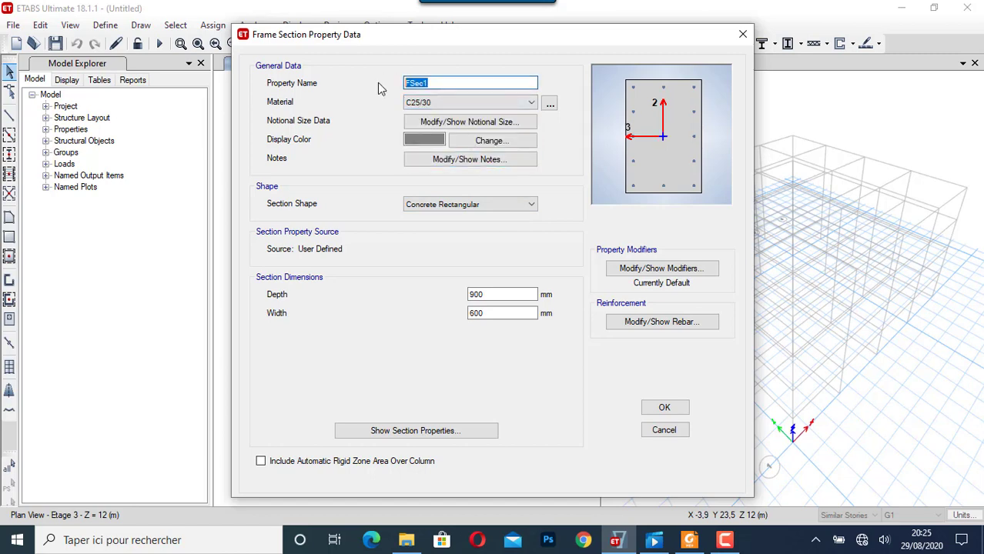
{"action": "type", "text": "COL"}
{"action": "key", "text": "BackSpace"}
{"action": "key", "text": "BackSpace"}
{"action": "type", "text": "o"}
{"action": "key", "text": "BackSpace"}
{"action": "type", "text": "R 20"}
{"action": "type", "text": "x"}
{"action": "key", "text": "BackSpace"}
{"action": "type", "text": "0x200"}
Set both the depth and the width of the CR 200x200 section to 200 mm
{"action": "left_click_drag", "start_coordinate": [492, 295], "coordinate": [457, 302]}
{"action": "type", "text": "200"}
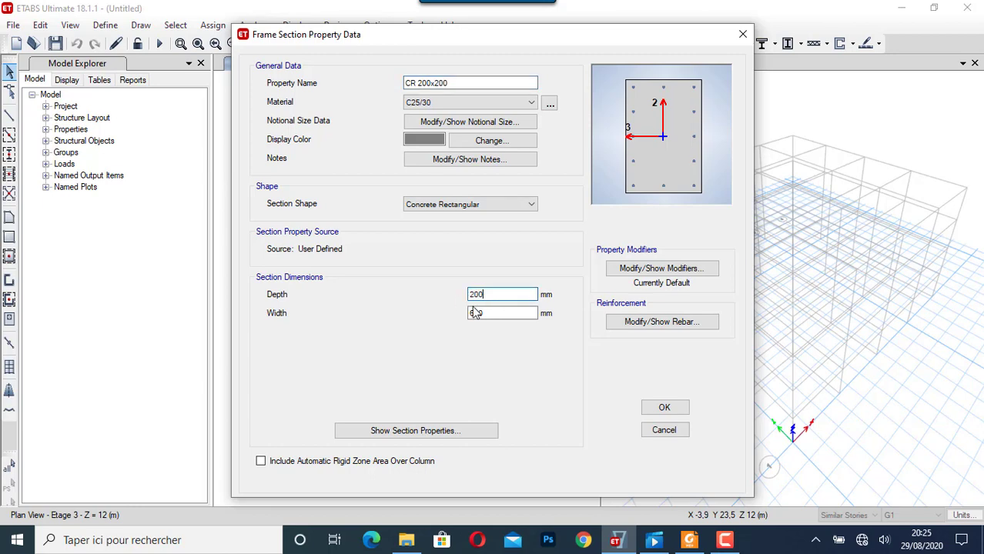
{"action": "key", "text": "Tab"}
{"action": "type", "text": "200"}
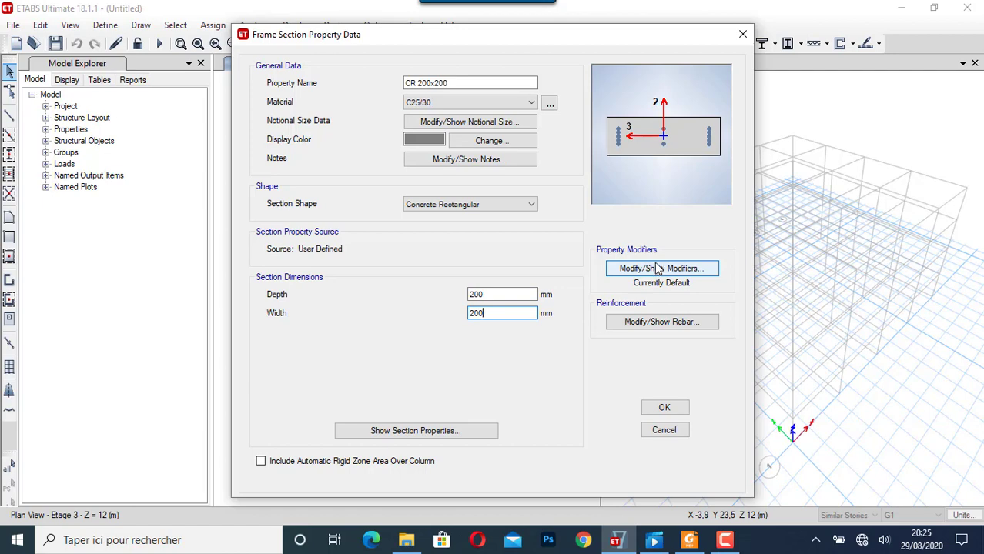
In the column's reinforcement data, set the clear cover to 20 mm and the longitudinal bars along the 2-dir face to 3
{"action": "left_click", "coordinate": [649, 323]}
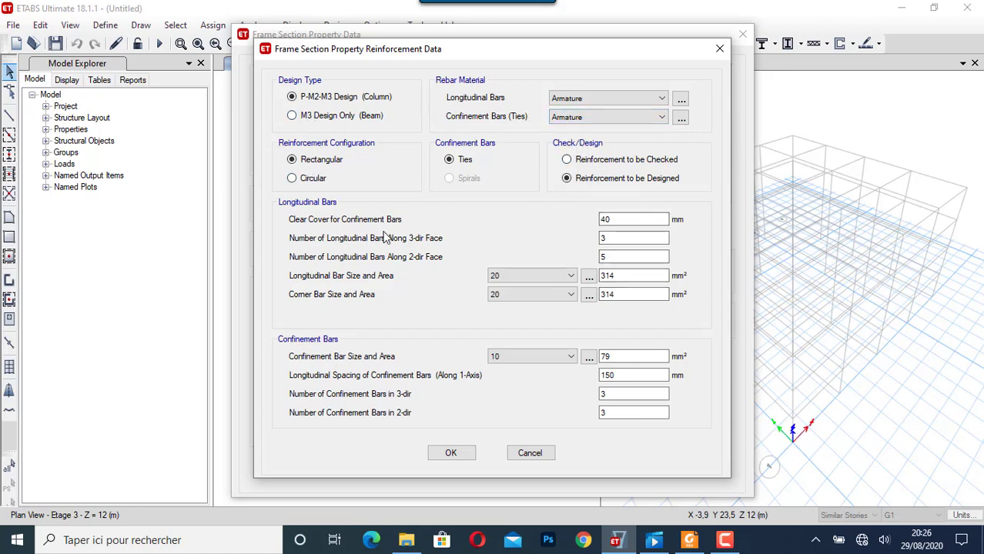
{"action": "double_click", "coordinate": [610, 219]}
{"action": "type", "text": "20"}
{"action": "double_click", "coordinate": [605, 257]}
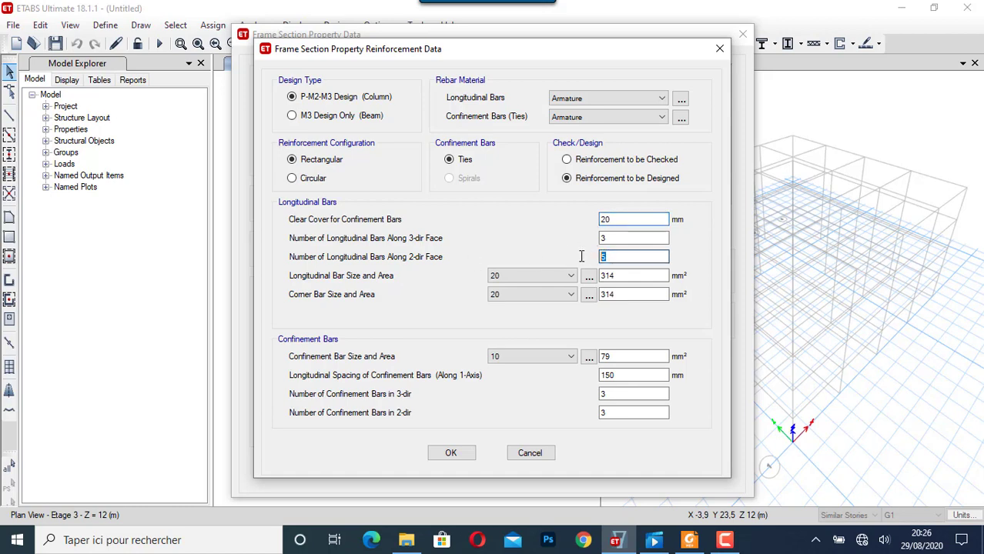
{"action": "type", "text": "3"}
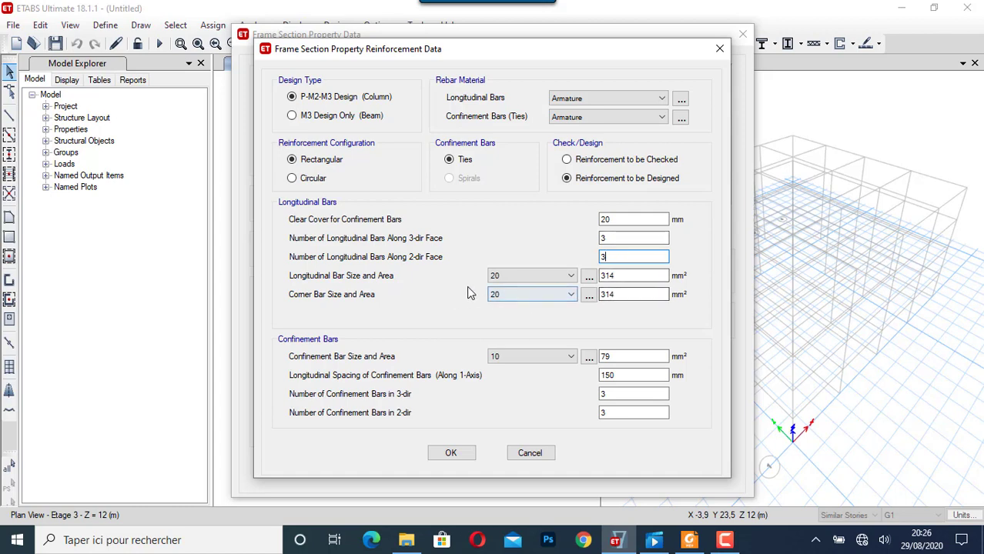
Set the corner bars to size 16, longitudinal bars to 12 and confinement bars to 8, and accept the column section and frame properties
{"action": "left_click", "coordinate": [539, 294]}
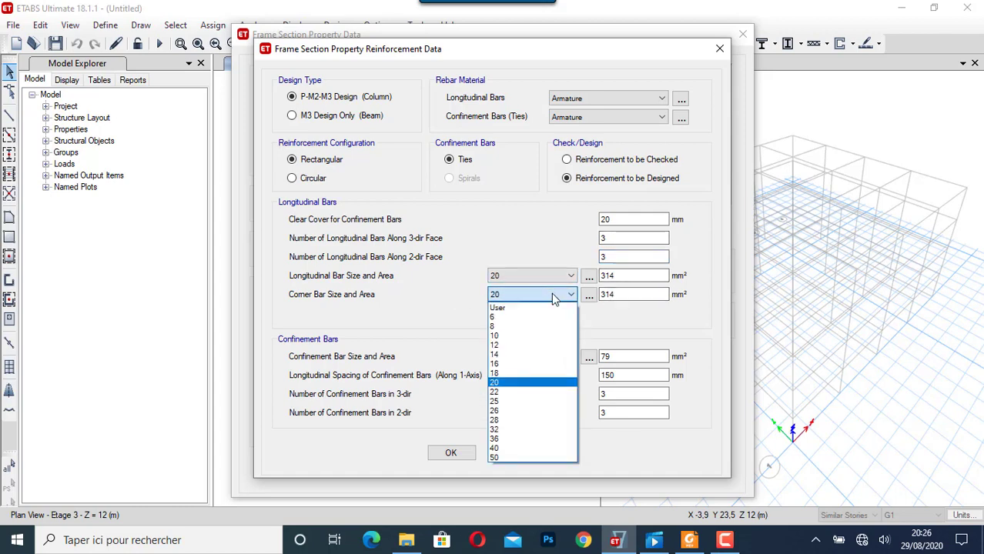
{"action": "left_click", "coordinate": [538, 363]}
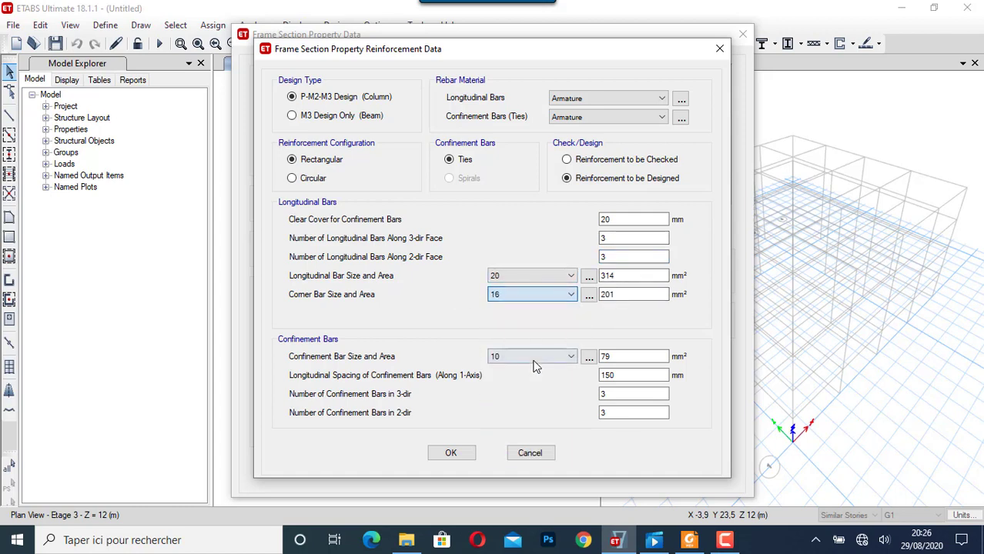
{"action": "left_click", "coordinate": [545, 282]}
{"action": "left_click", "coordinate": [536, 332]}
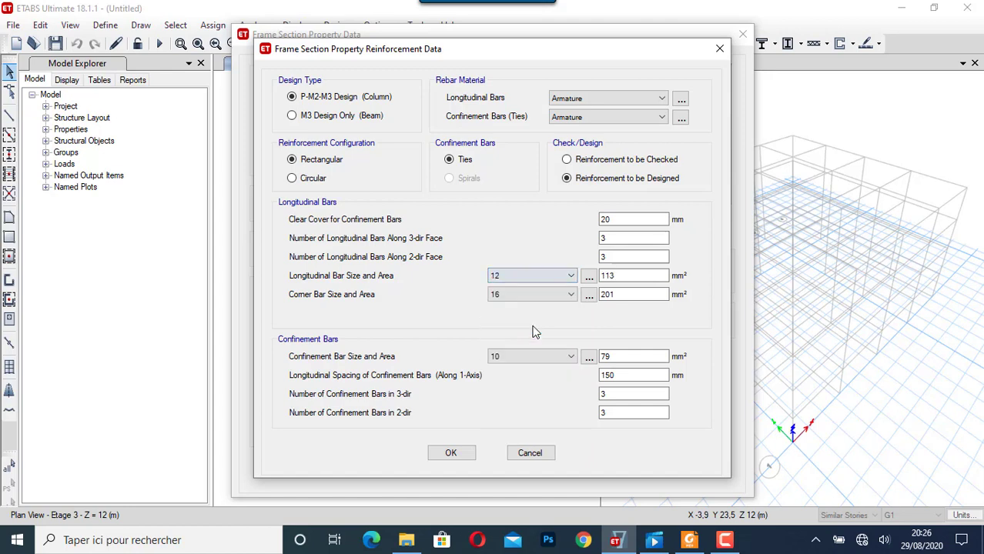
{"action": "left_click", "coordinate": [524, 358]}
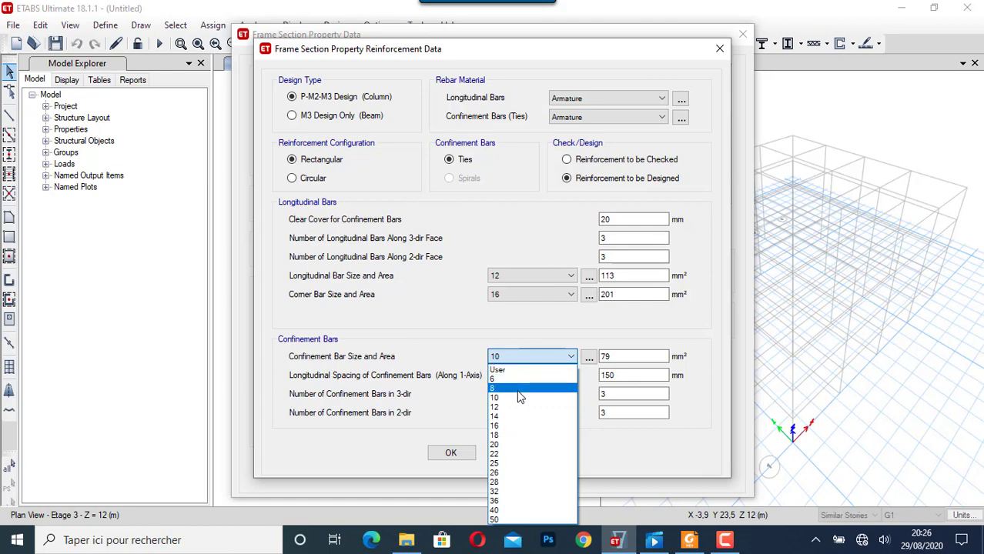
{"action": "left_click", "coordinate": [517, 388]}
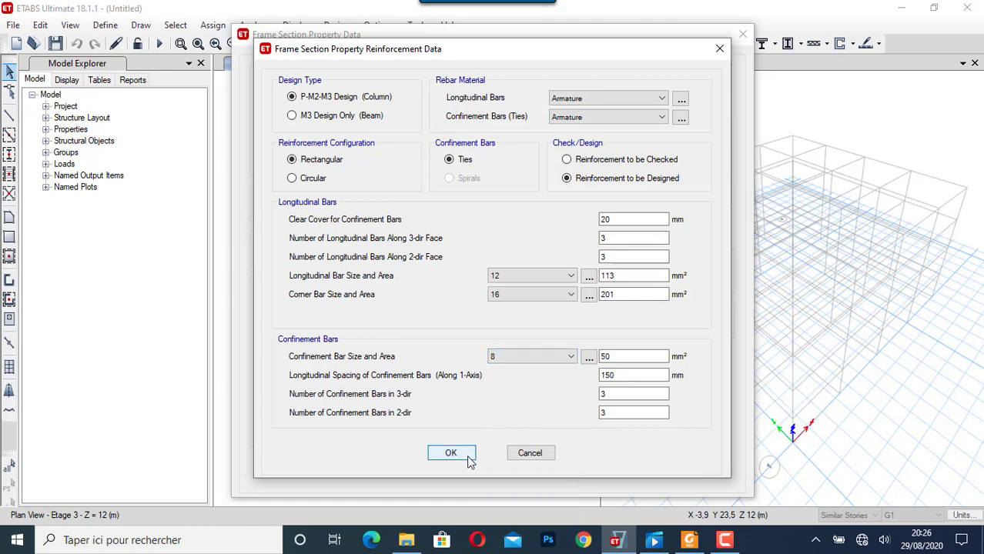
{"action": "left_click", "coordinate": [455, 453]}
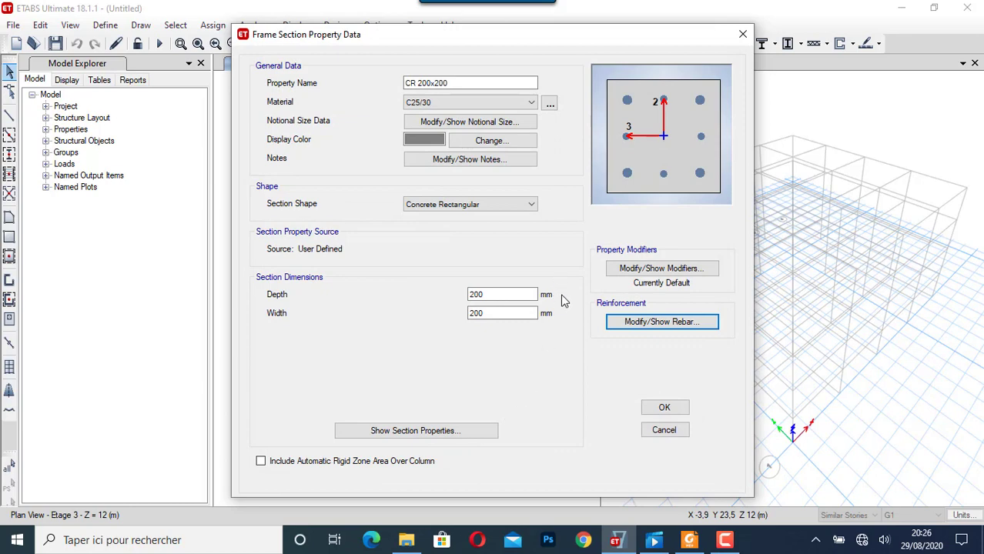
{"action": "left_click", "coordinate": [659, 407]}
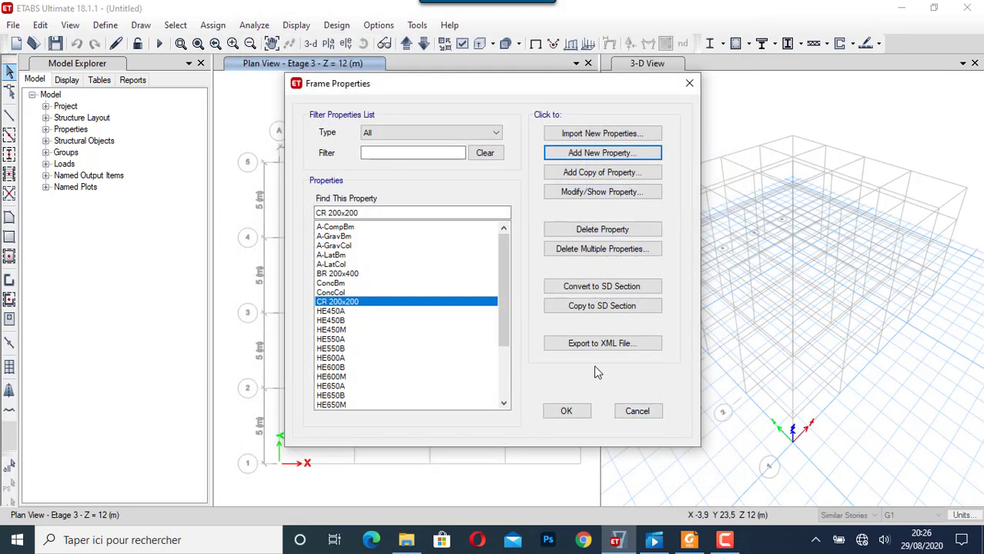
{"action": "left_click", "coordinate": [567, 412]}
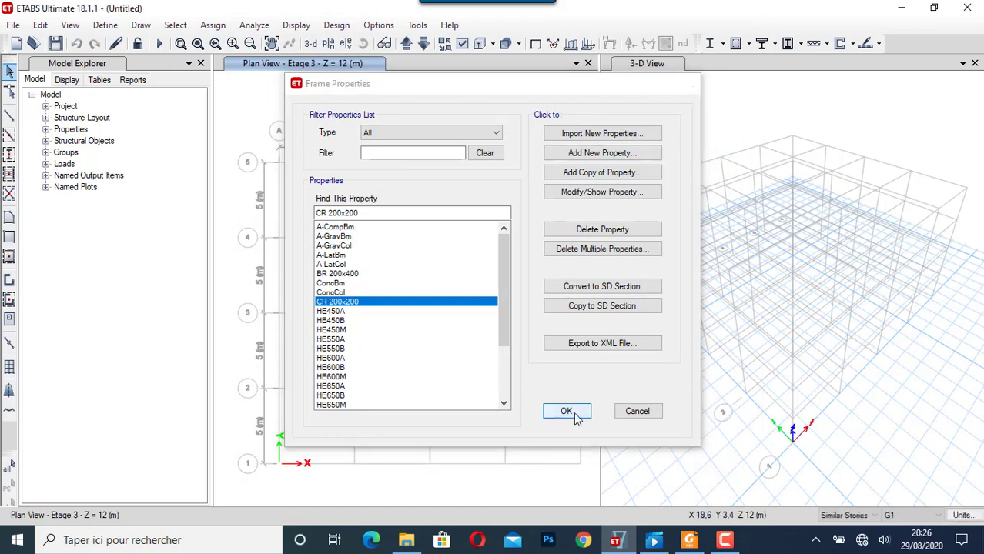
Open the Slab1 slab section for modification and rename it Dalle 150
{"action": "left_click", "coordinate": [108, 25]}
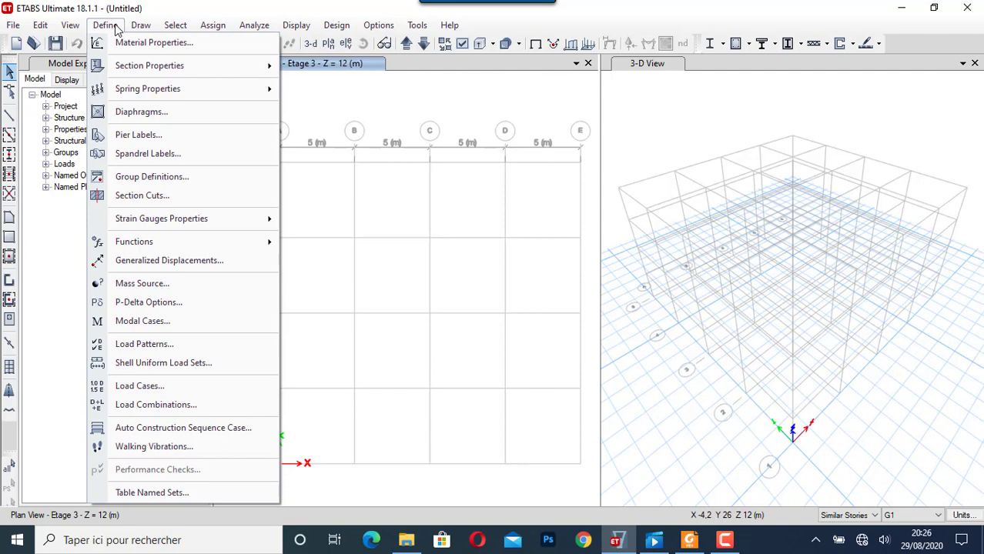
{"action": "mouse_move", "coordinate": [126, 67]}
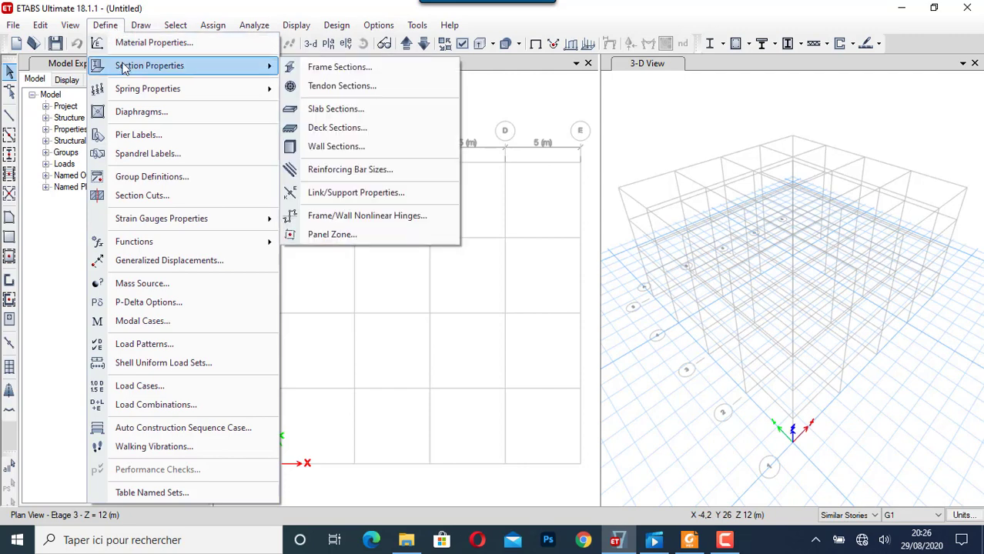
{"action": "left_click", "coordinate": [399, 114]}
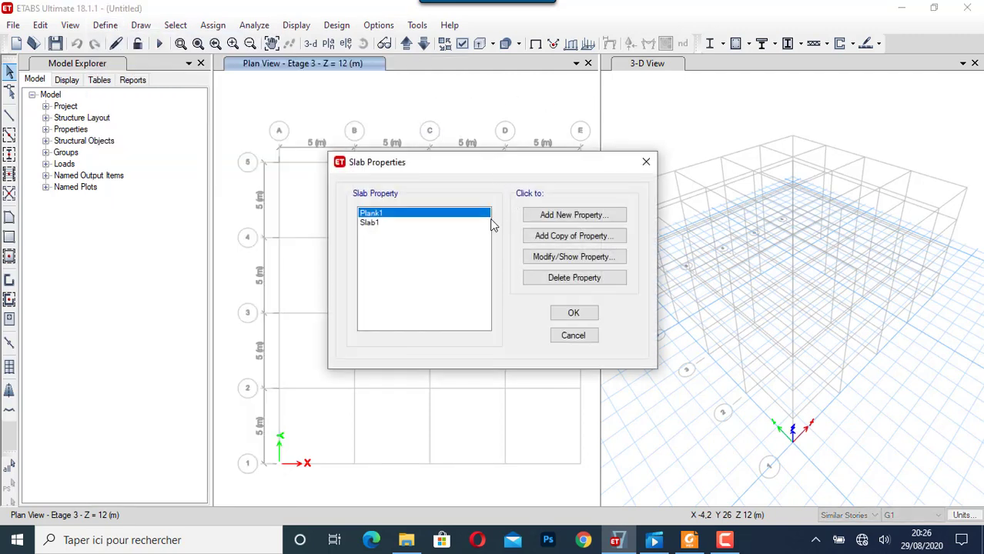
{"action": "left_click", "coordinate": [373, 223]}
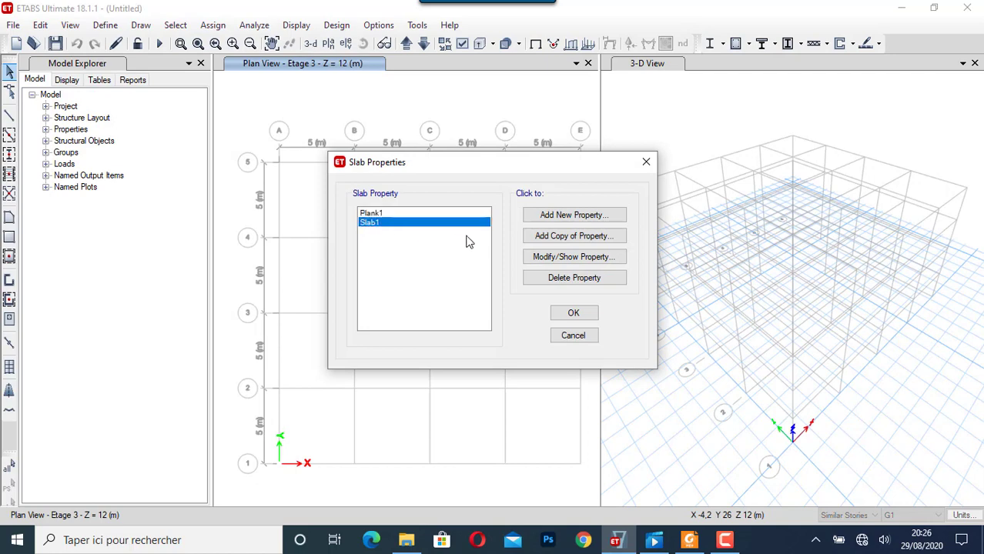
{"action": "left_click", "coordinate": [575, 259]}
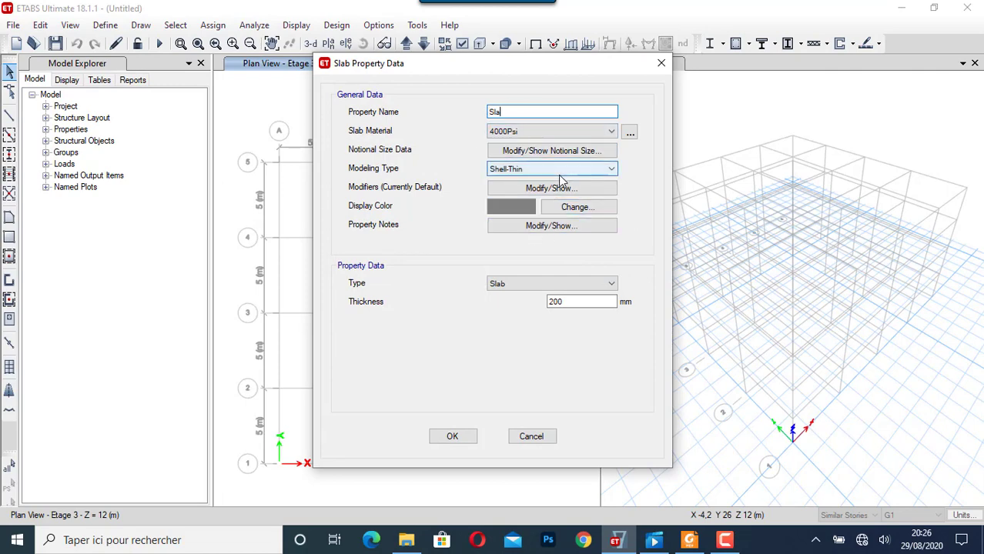
{"action": "key", "text": "BackSpace"}
{"action": "key", "text": "BackSpace"}
{"action": "key", "text": "BackSpace"}
{"action": "type", "text": "0"}
Assign the C25/30 material to the Dalle 150 slab and choose Shell-Thin as its modeling type
{"action": "left_click", "coordinate": [593, 131]}
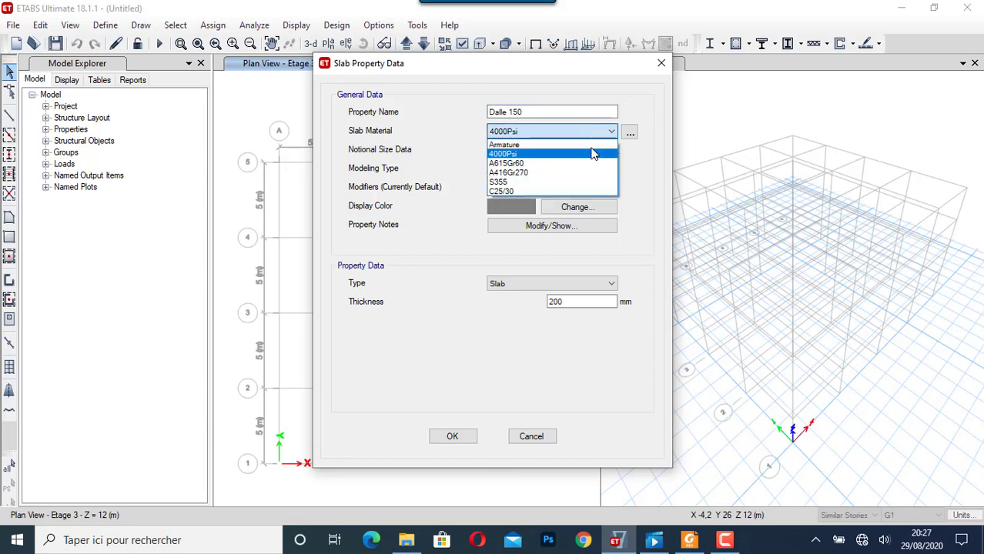
{"action": "left_click", "coordinate": [586, 191]}
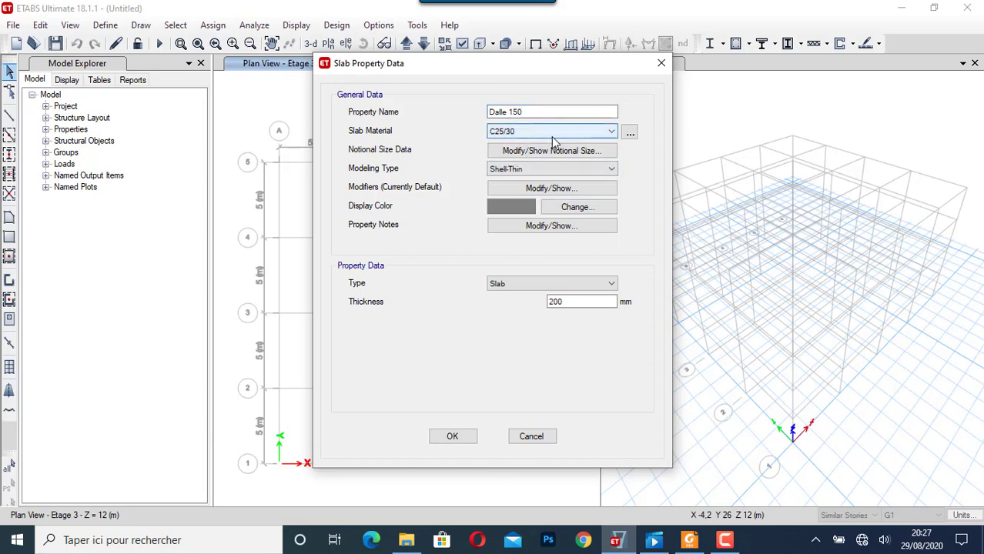
{"action": "left_click", "coordinate": [582, 170]}
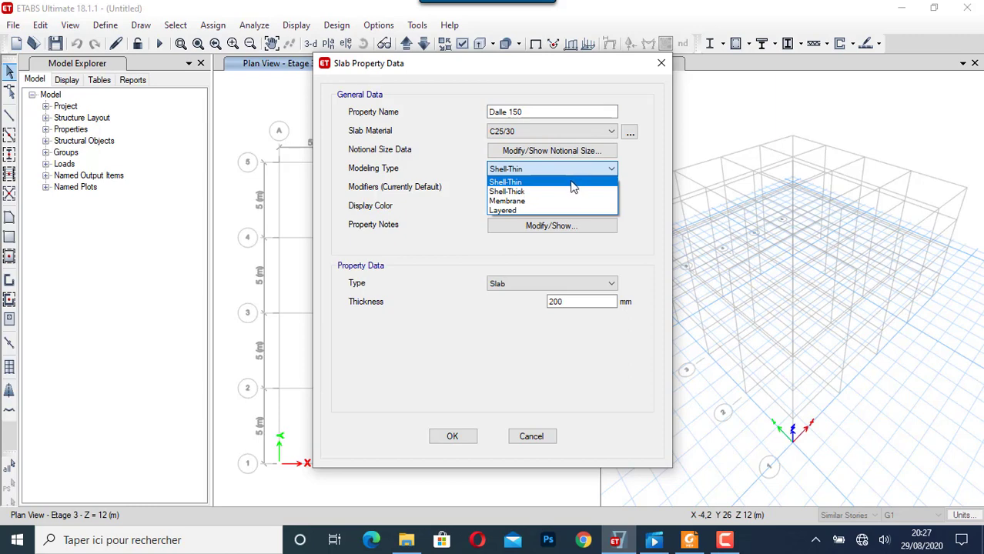
{"action": "left_click", "coordinate": [564, 183]}
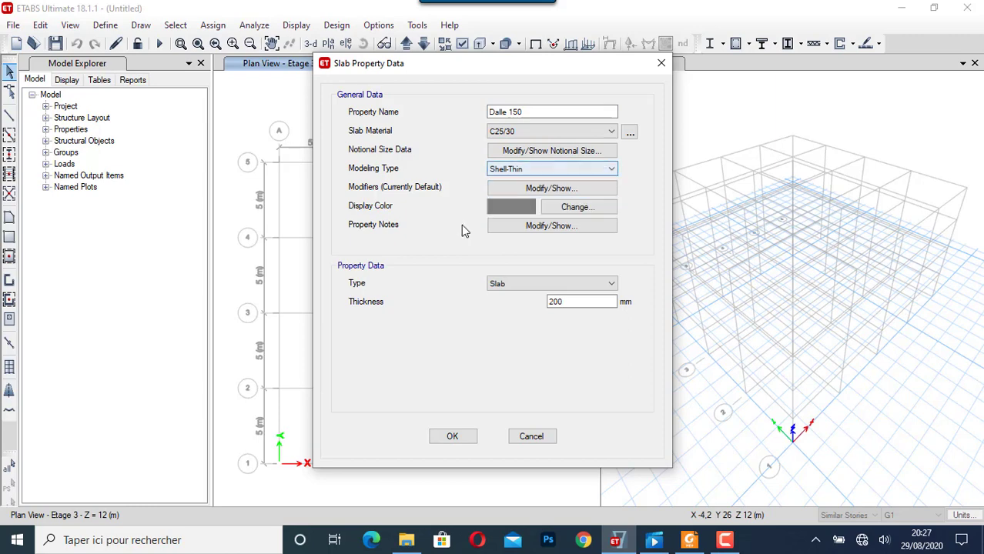
Keep the Slab type, set the Dalle 150 thickness to 150 mm and accept the slab properties
{"action": "left_click", "coordinate": [554, 286]}
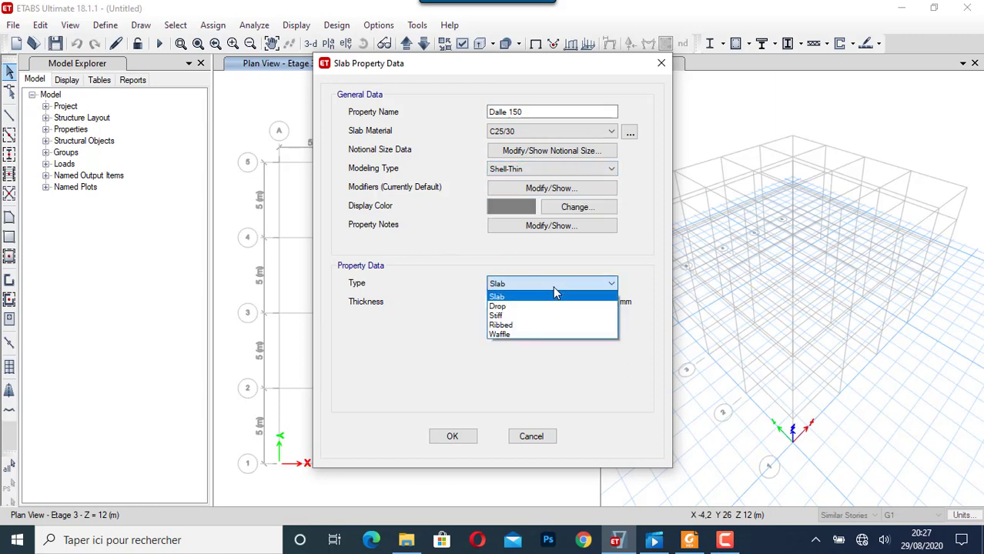
{"action": "left_click", "coordinate": [555, 294]}
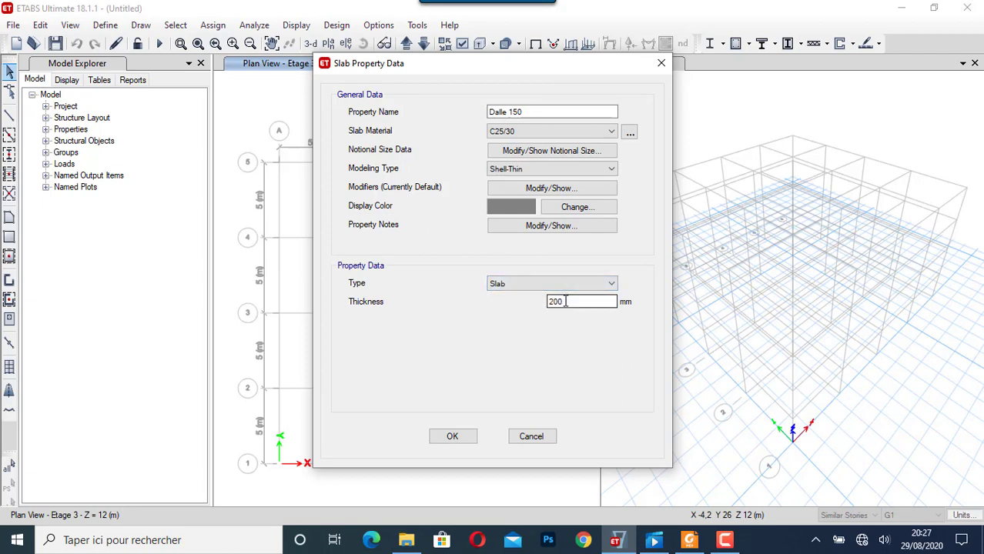
{"action": "double_click", "coordinate": [558, 303]}
{"action": "type", "text": "150"}
{"action": "left_click", "coordinate": [460, 437]}
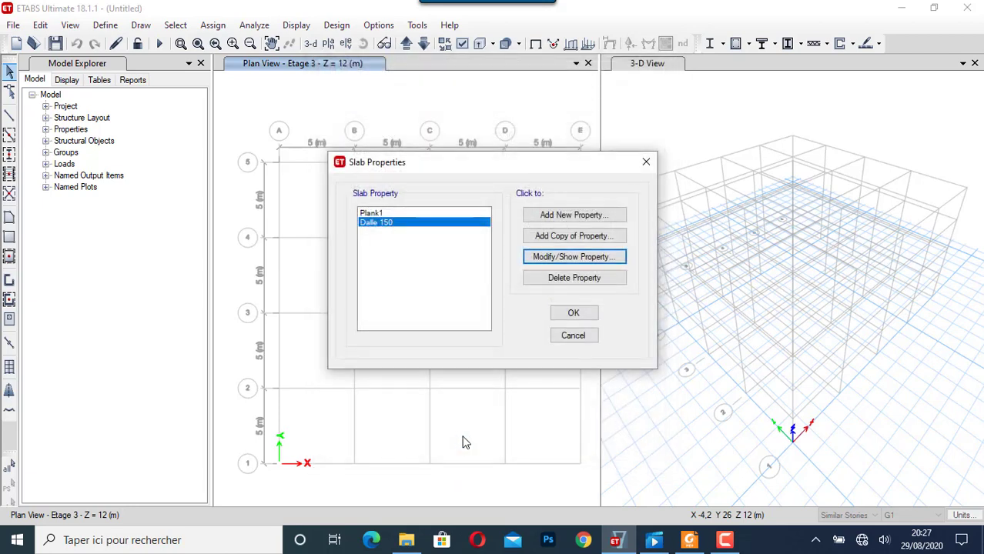
{"action": "left_click", "coordinate": [567, 320]}
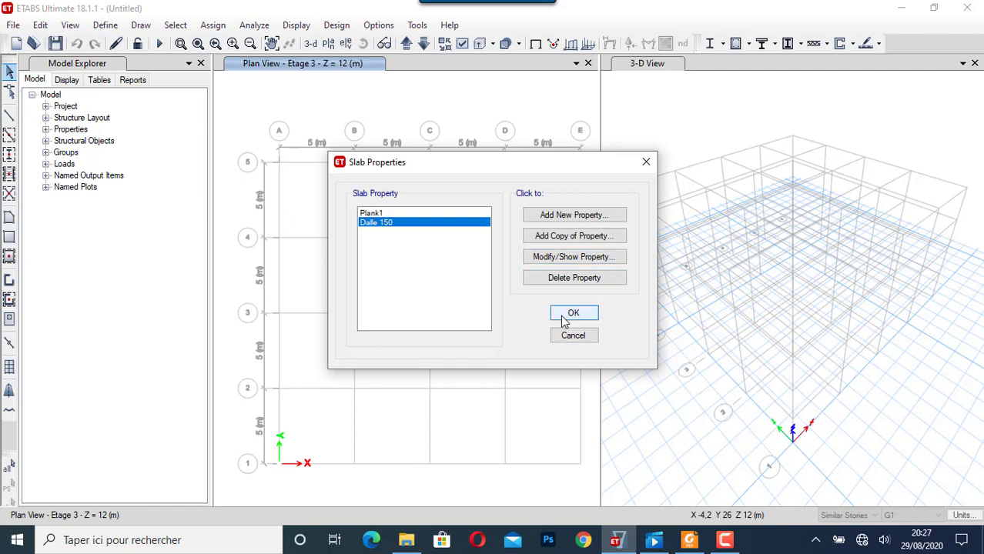
Open the Wall1 wall section for modification and rename it Voile 120
{"action": "left_click", "coordinate": [116, 27]}
{"action": "mouse_move", "coordinate": [149, 71]}
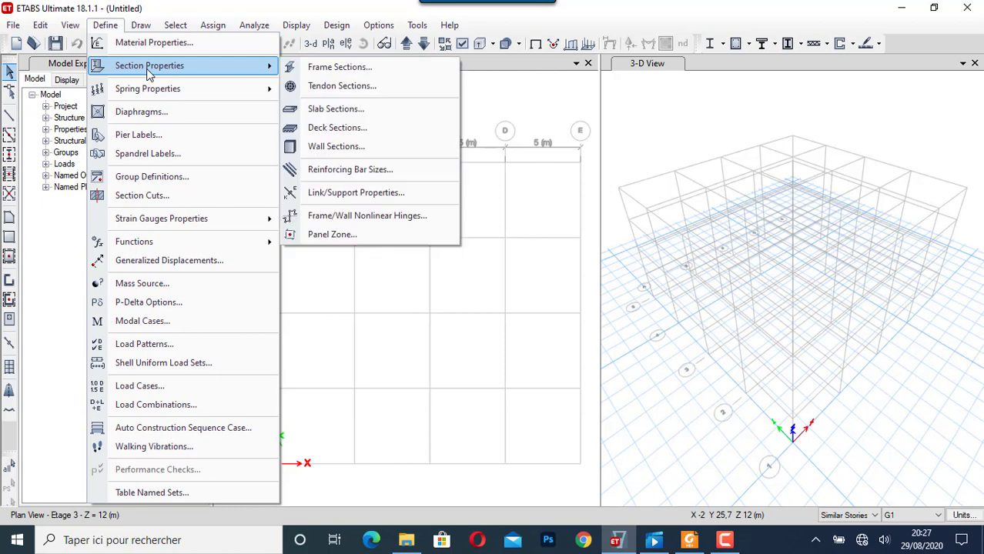
{"action": "left_click", "coordinate": [332, 146]}
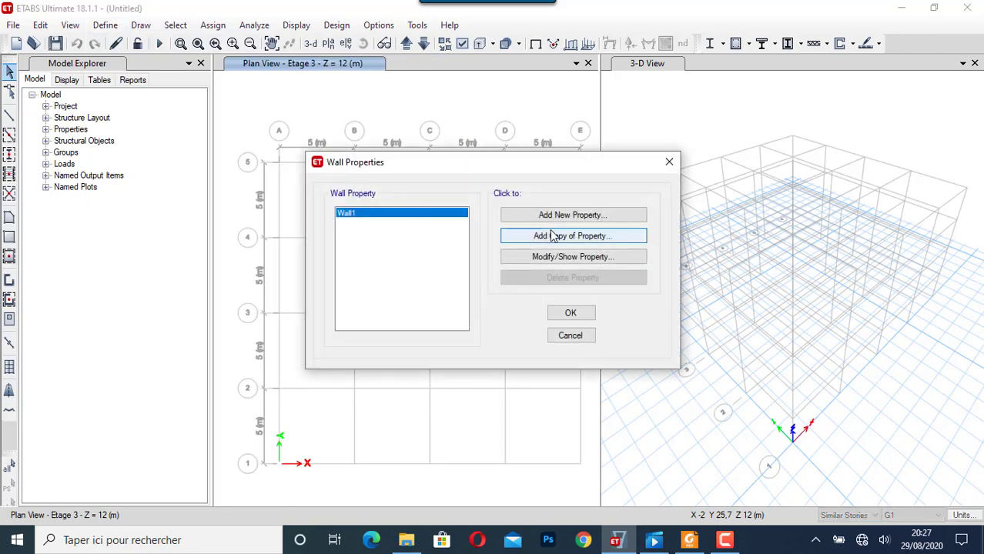
{"action": "left_click", "coordinate": [567, 259]}
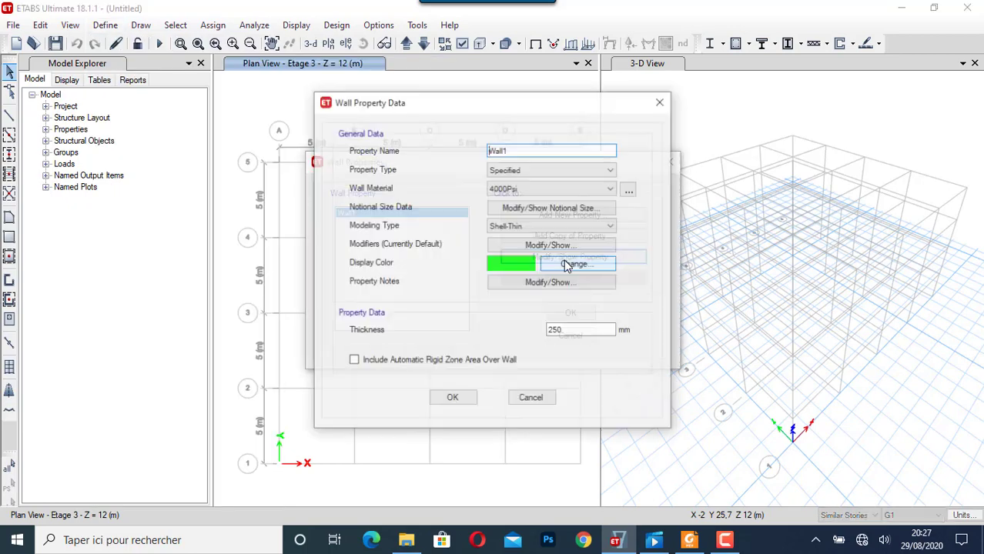
{"action": "left_click_drag", "start_coordinate": [521, 151], "coordinate": [402, 154]}
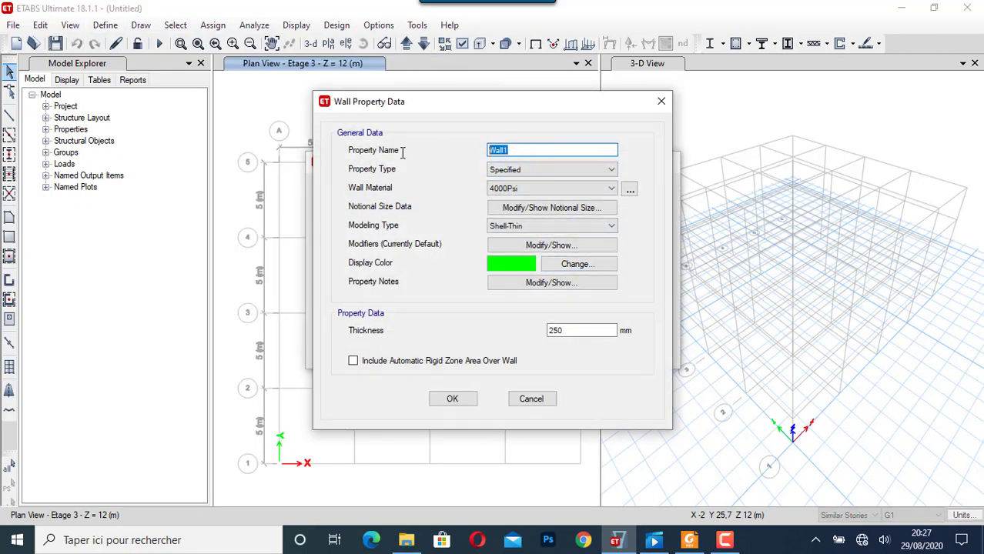
{"action": "type", "text": "Voile 120"}
Assign the C25/30 material to the Voile 120 wall and change its modeling type to Membrane
{"action": "left_click", "coordinate": [496, 189]}
{"action": "left_click", "coordinate": [529, 248]}
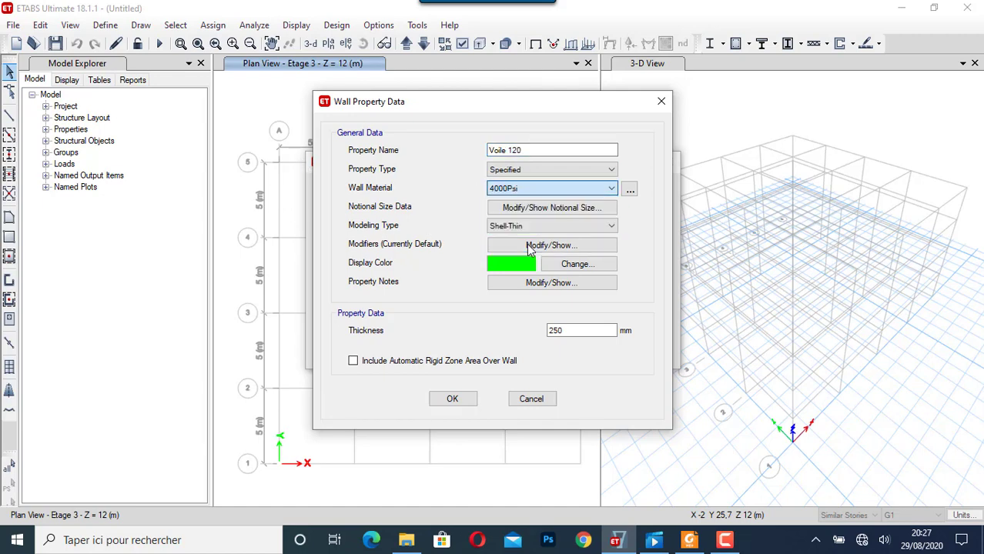
{"action": "left_click", "coordinate": [562, 228]}
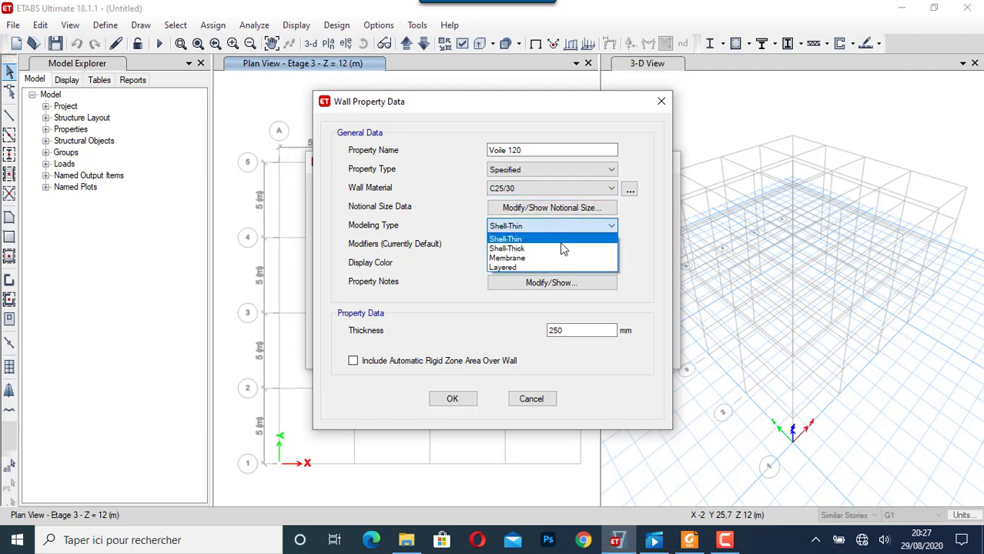
{"action": "left_click", "coordinate": [560, 256]}
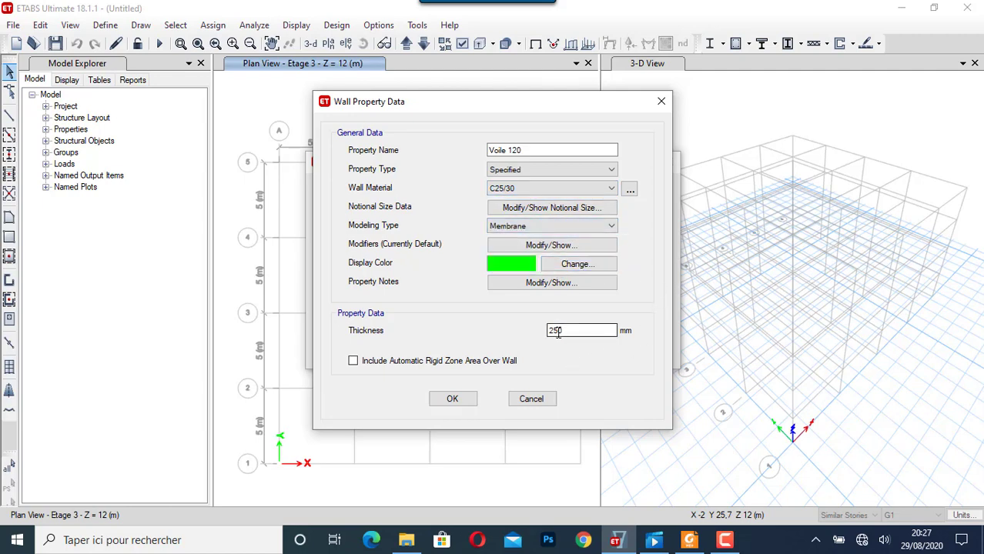
Change the thickness of the Voile 120 wall section and accept the wall properties
{"action": "left_click_drag", "start_coordinate": [559, 333], "coordinate": [549, 333]}
{"action": "key", "text": "BackSpace"}
{"action": "left_click", "coordinate": [453, 401]}
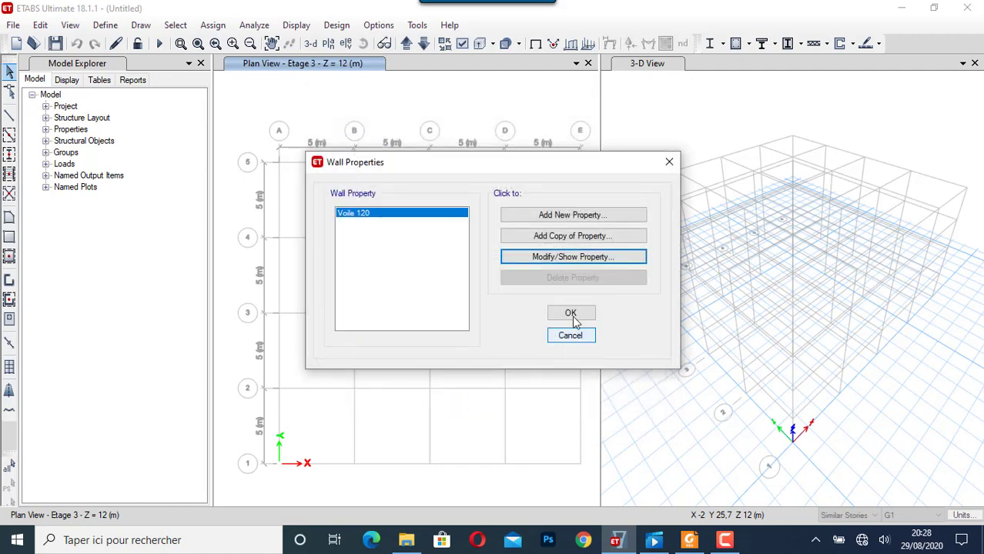
{"action": "left_click", "coordinate": [571, 314]}
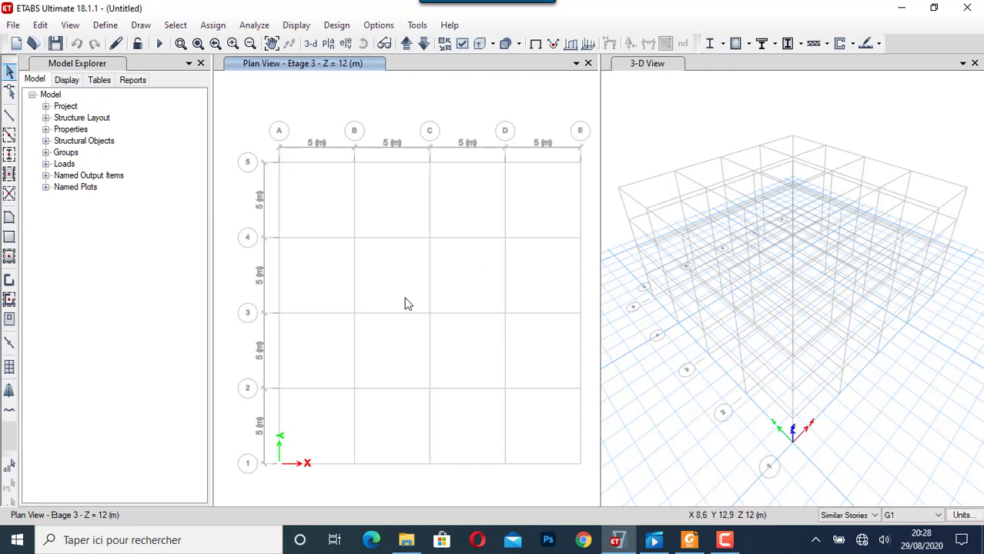
Draw BR 200x400 frame beams around the plan perimeter, from grid point A1 through E1, E5 and A5 back to A1
{"action": "left_click", "coordinate": [9, 114]}
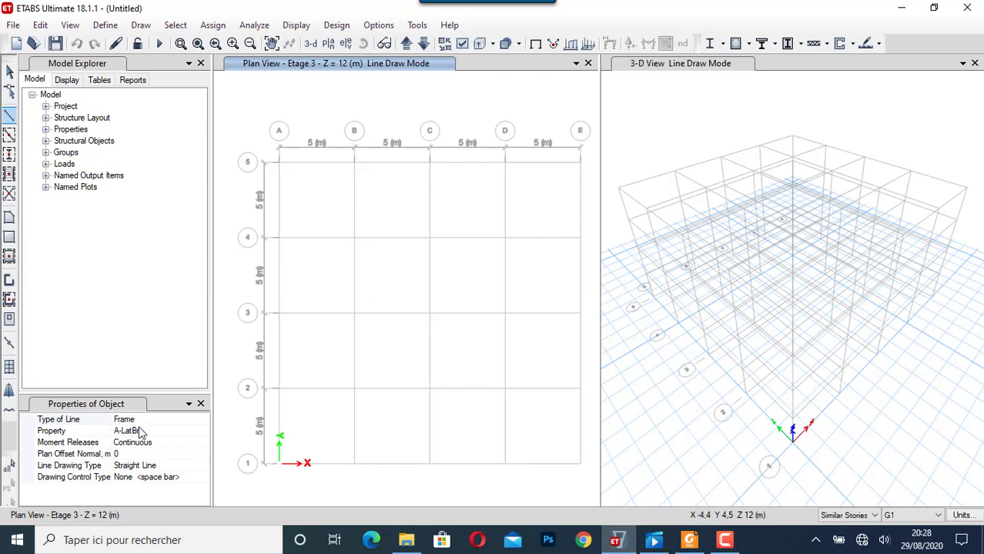
{"action": "left_click", "coordinate": [199, 420]}
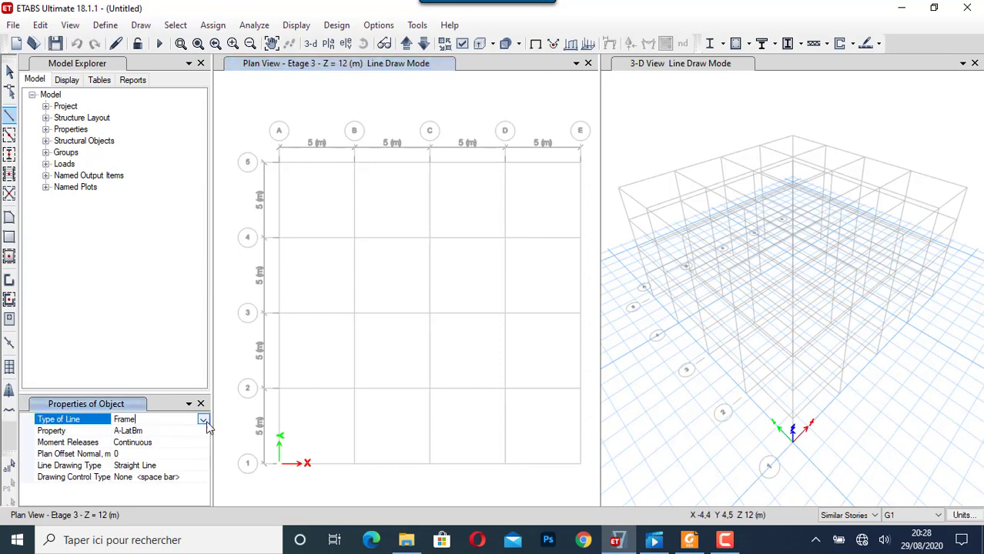
{"action": "left_click", "coordinate": [203, 420]}
{"action": "left_click", "coordinate": [207, 424]}
{"action": "left_click", "coordinate": [160, 433]}
{"action": "left_click", "coordinate": [204, 431]}
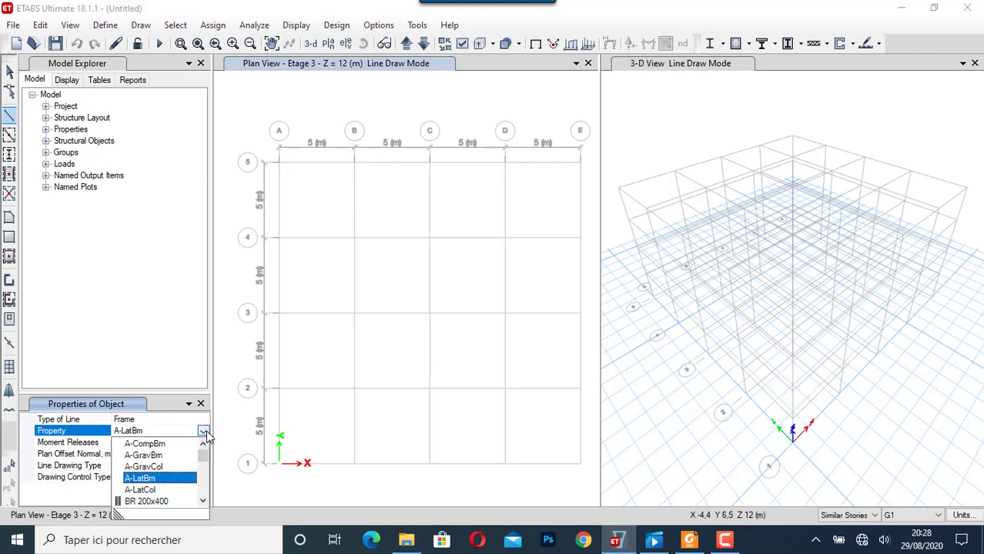
{"action": "left_click", "coordinate": [171, 502]}
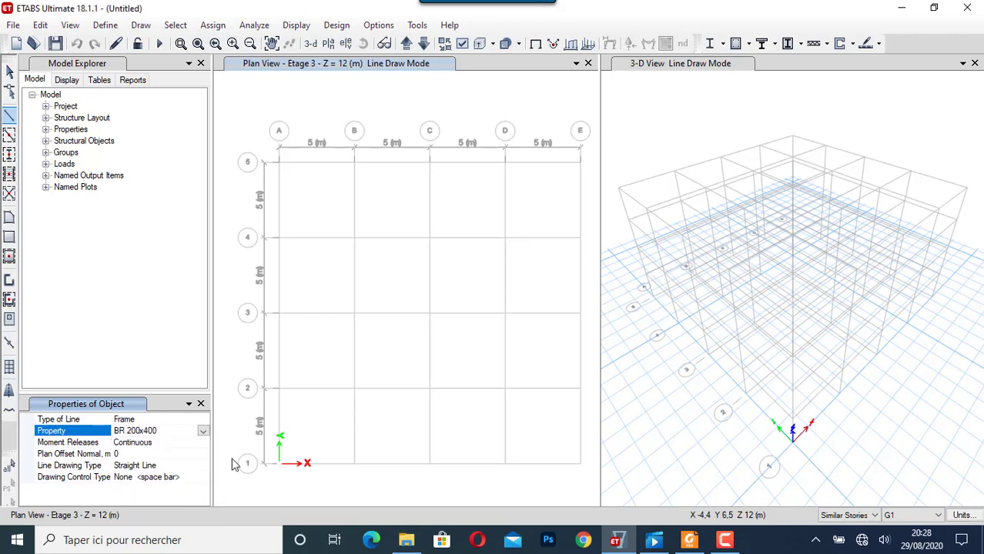
{"action": "left_click", "coordinate": [279, 465]}
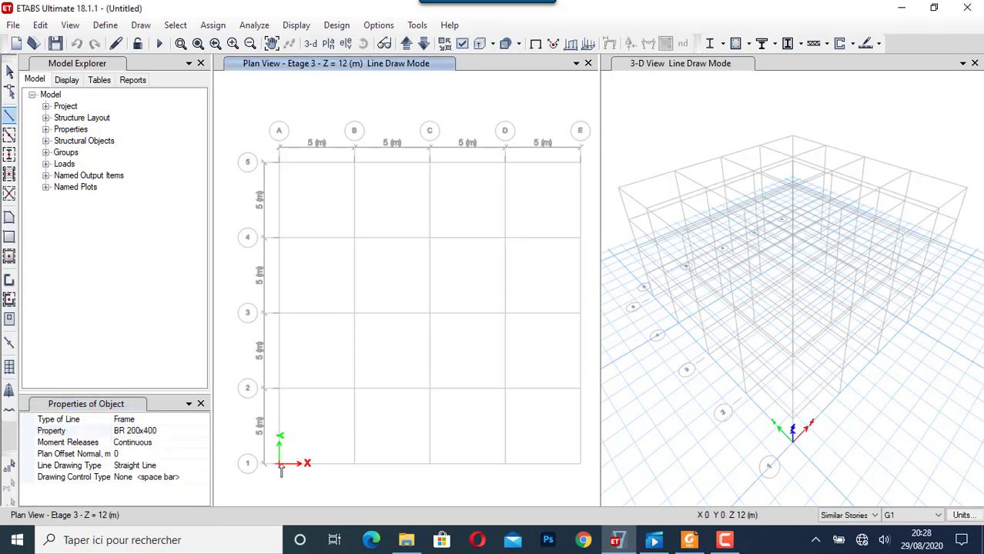
{"action": "left_click", "coordinate": [581, 465]}
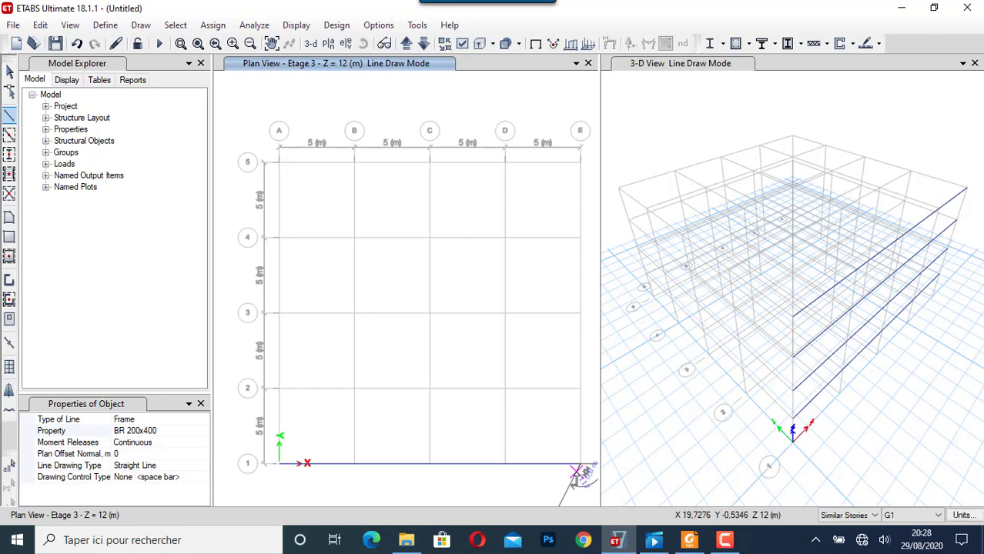
{"action": "left_click", "coordinate": [582, 161]}
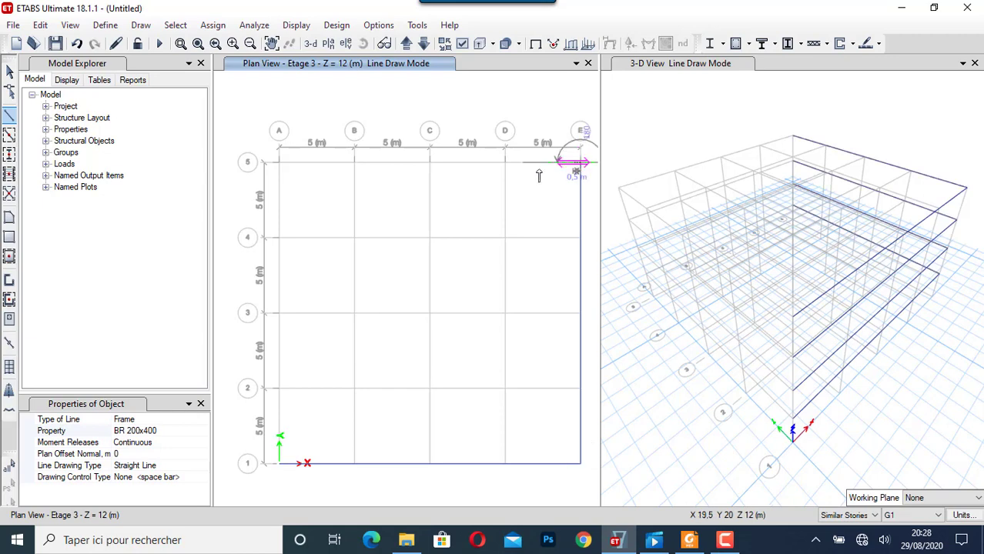
{"action": "left_click", "coordinate": [279, 168]}
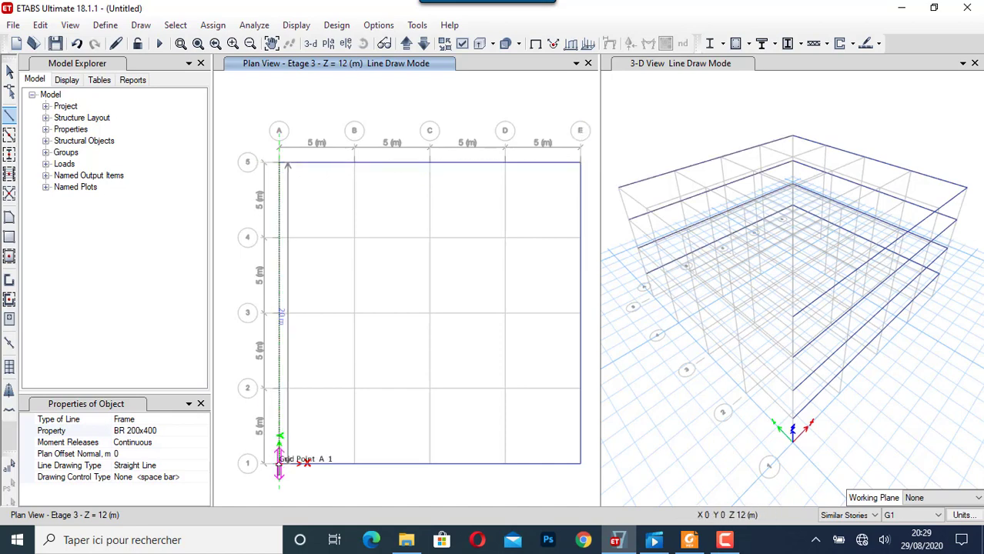
{"action": "left_click", "coordinate": [323, 455]}
{"action": "key", "text": "Escape"}
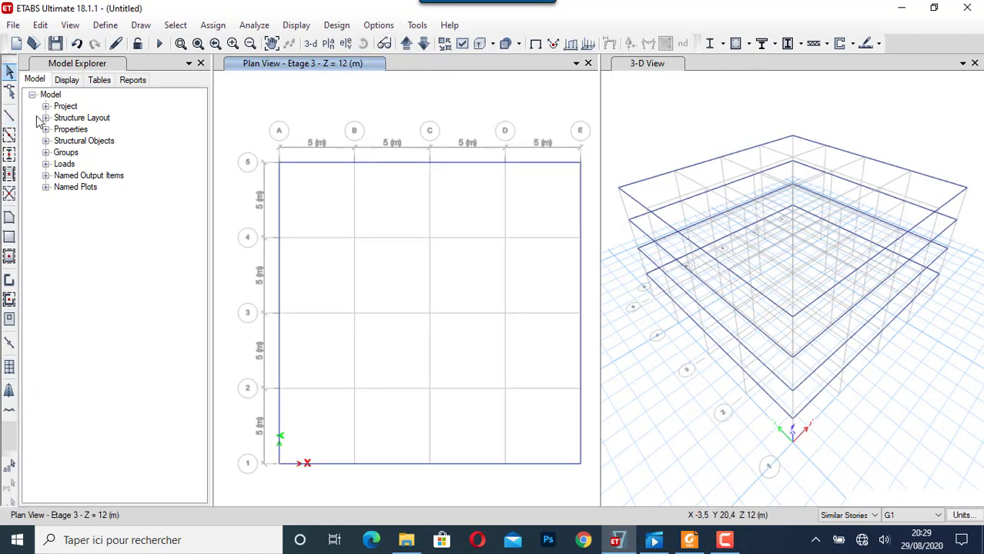
Draw a BR 200x400 beam along grid line B, from grid point B5 to B1
{"action": "left_click", "coordinate": [11, 115]}
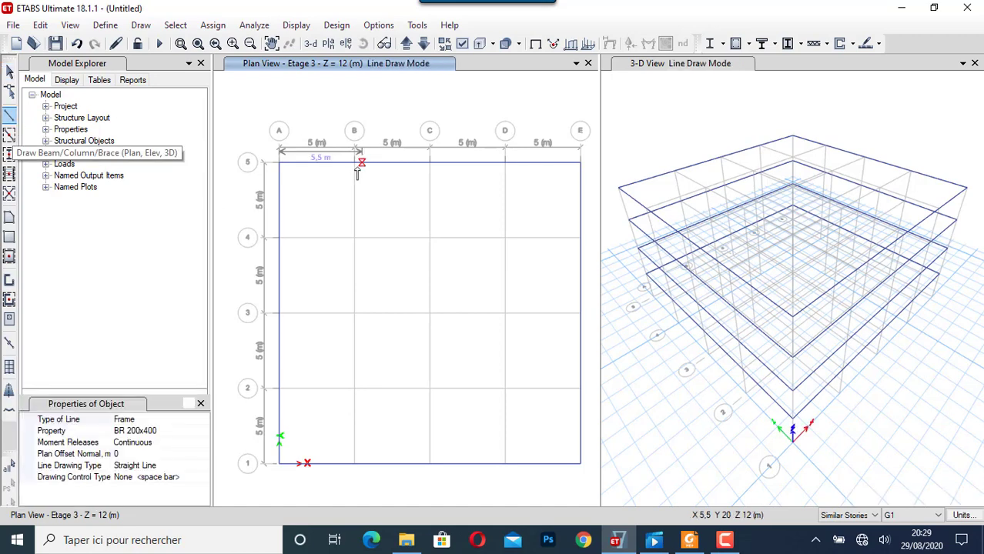
{"action": "left_click", "coordinate": [355, 163]}
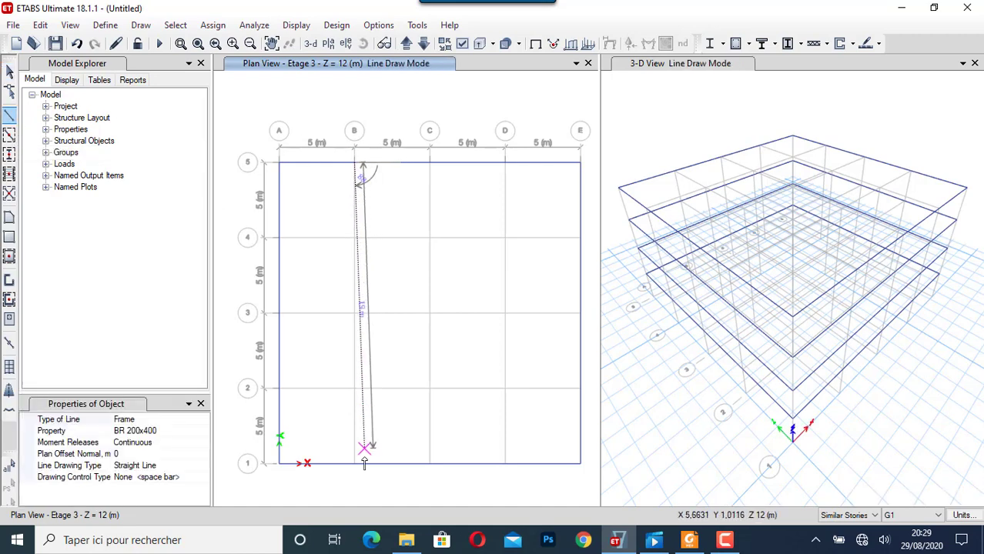
{"action": "left_click", "coordinate": [399, 460]}
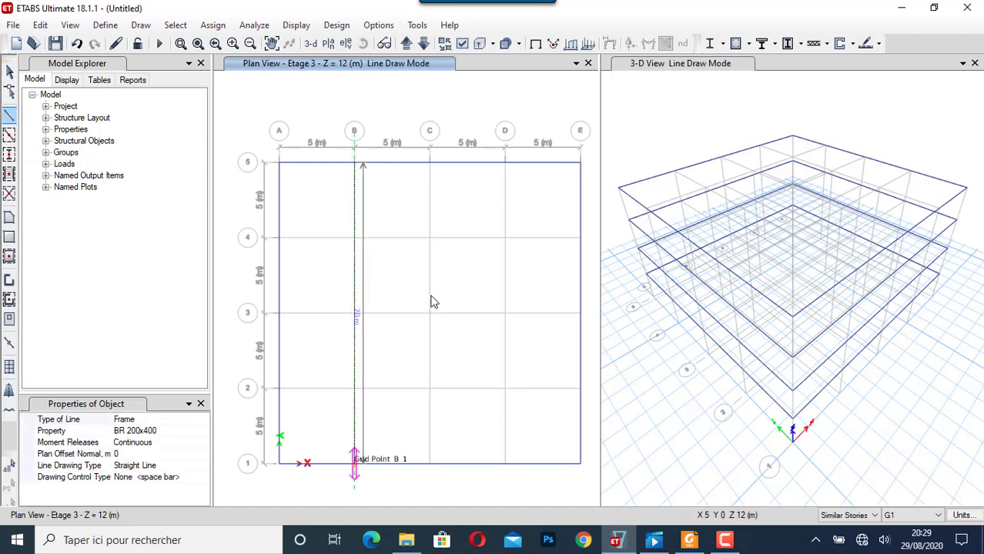
{"action": "key", "text": "Escape"}
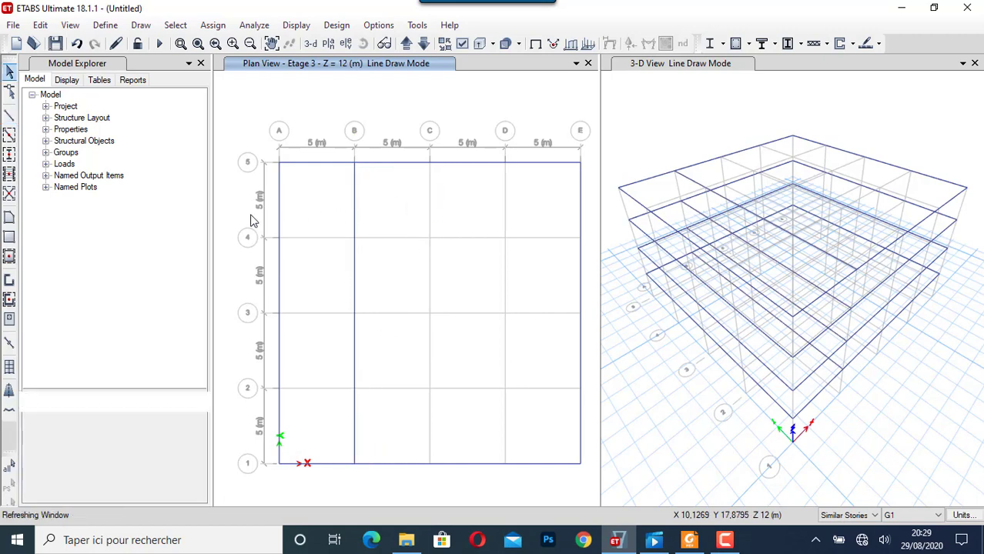
{"action": "left_click", "coordinate": [9, 114]}
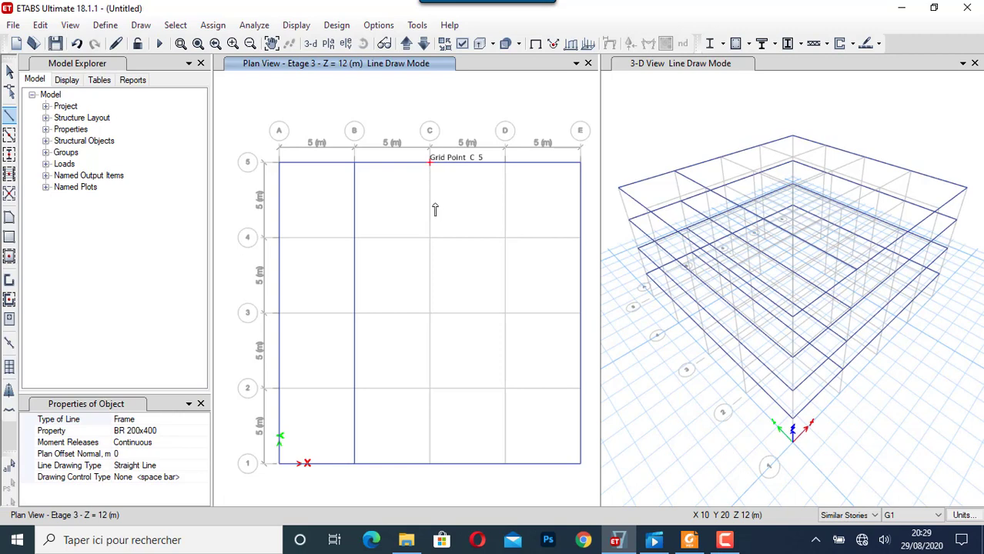
{"action": "left_click", "coordinate": [435, 210]}
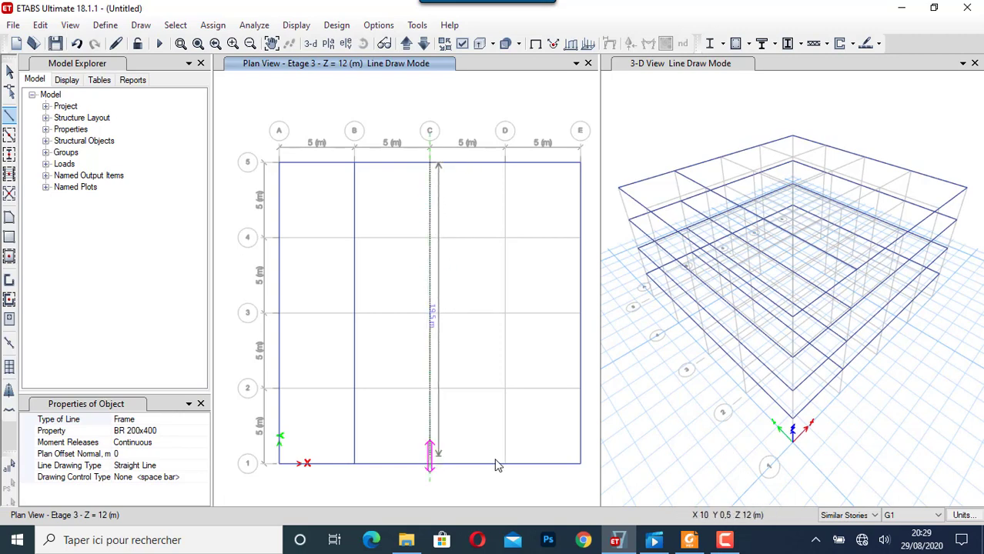
{"action": "left_click", "coordinate": [430, 462]}
{"action": "key", "text": "Escape"}
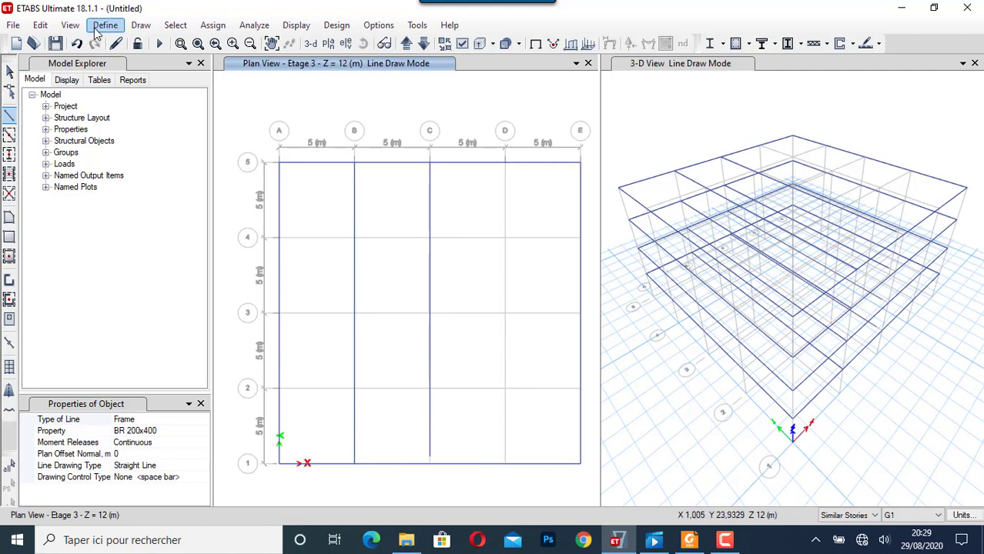
{"action": "left_click", "coordinate": [77, 43]}
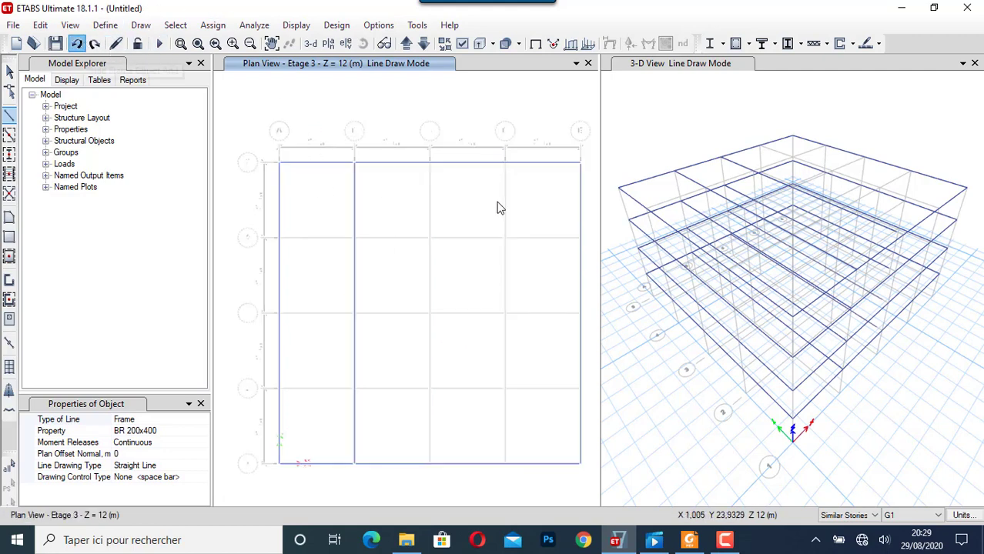
{"action": "left_click", "coordinate": [430, 463]}
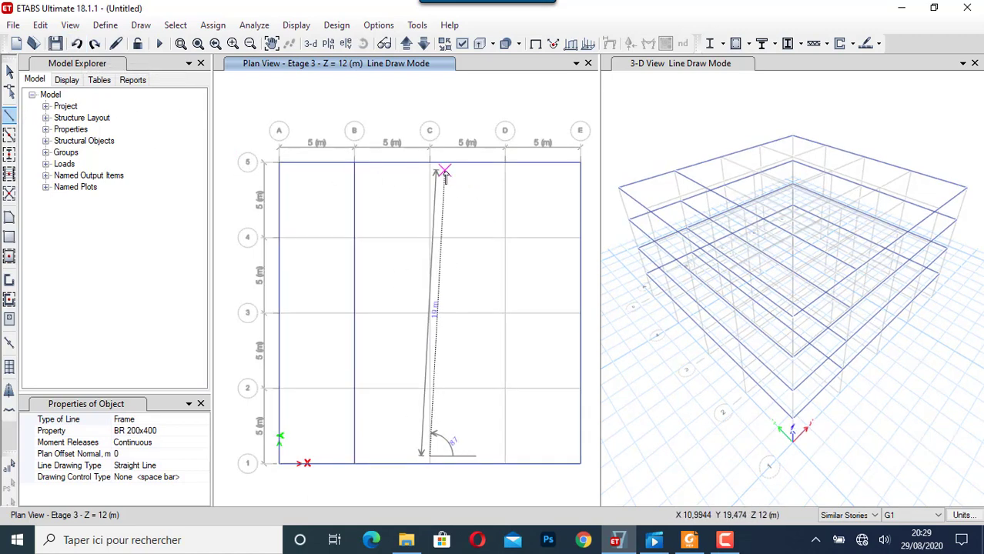
{"action": "key", "text": "Escape"}
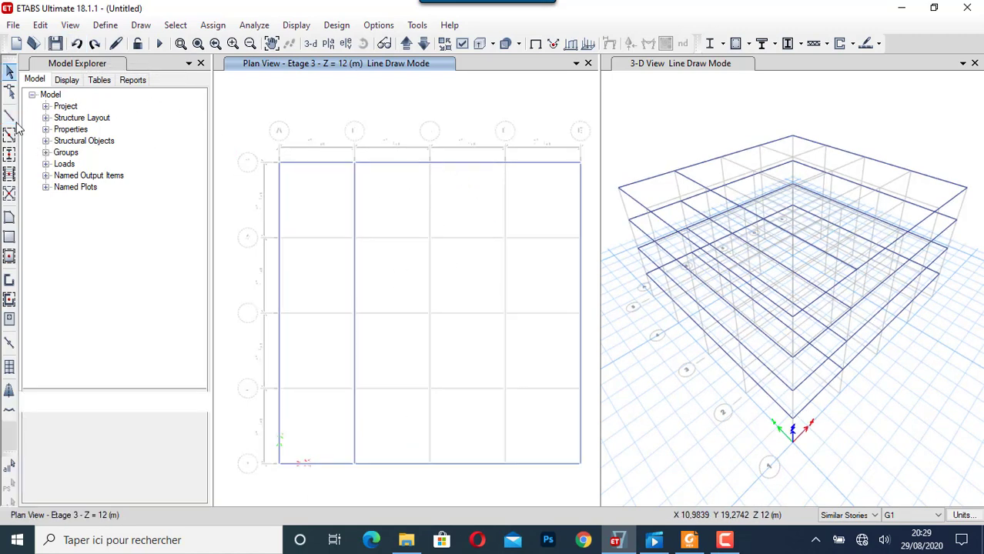
Draw BR 200x400 beams along grid lines C and D, from C5 to C1 and from D5 to D1
{"action": "left_click", "coordinate": [431, 163]}
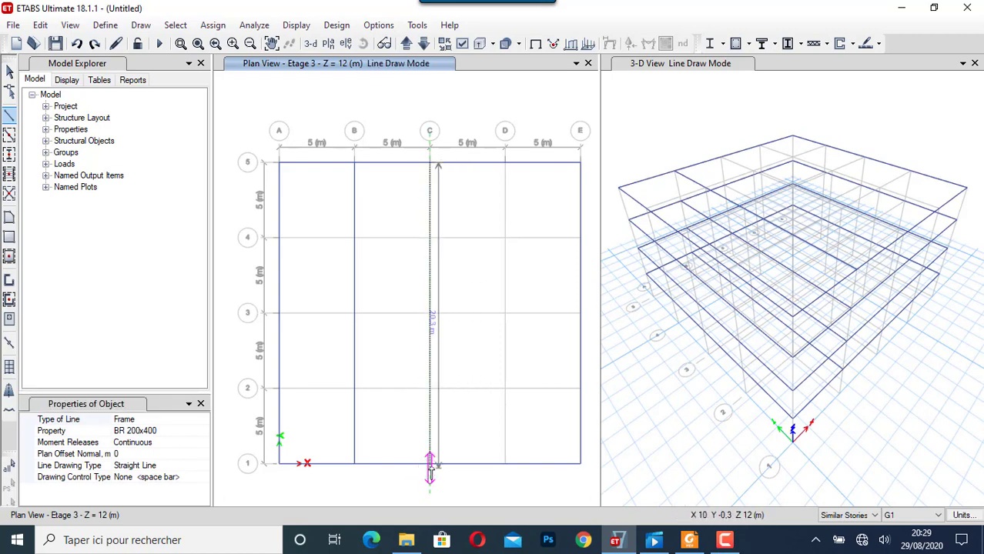
{"action": "left_click", "coordinate": [523, 449]}
{"action": "key", "text": "Escape"}
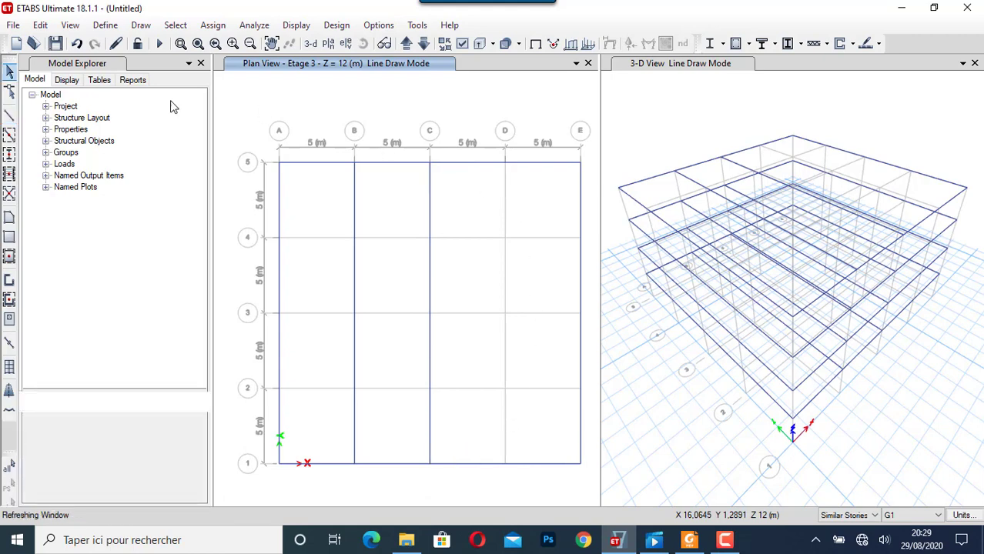
{"action": "left_click", "coordinate": [506, 164]}
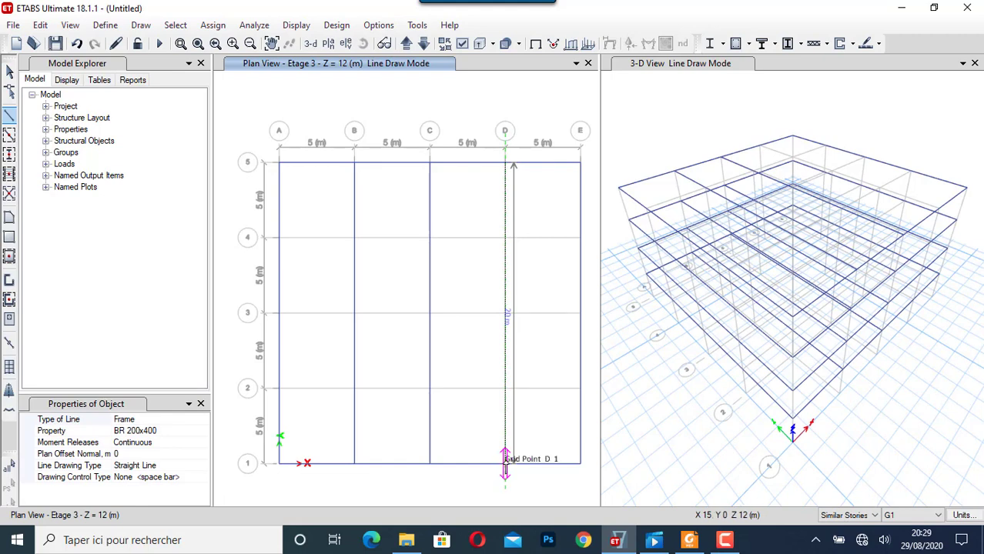
{"action": "left_click", "coordinate": [562, 463]}
{"action": "key", "text": "Escape"}
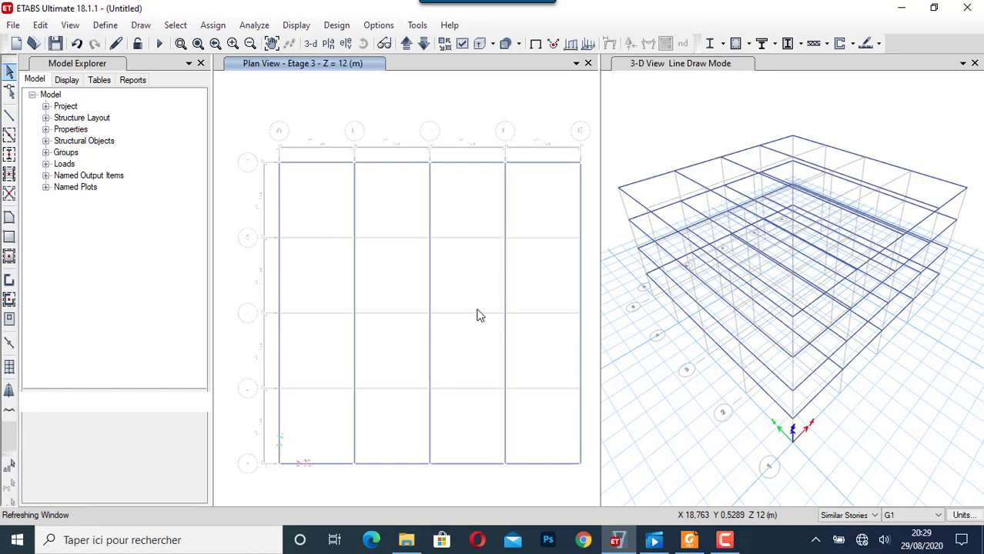
Replicate the beams on grid line 1 linearly with 3 copies at dx 0 and dy 5 m, using grid points A1 and A2 as reference
{"action": "left_click", "coordinate": [483, 462]}
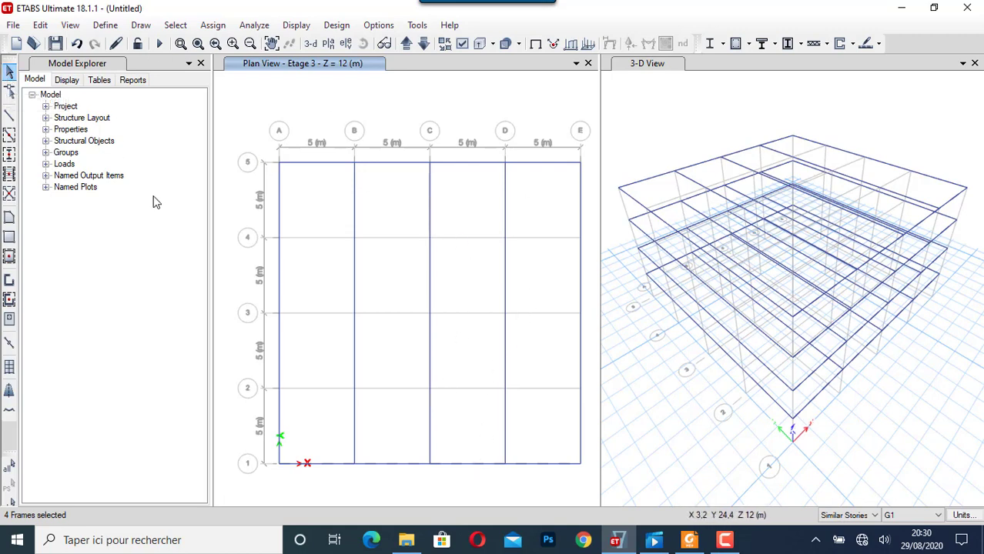
{"action": "left_click", "coordinate": [40, 25]}
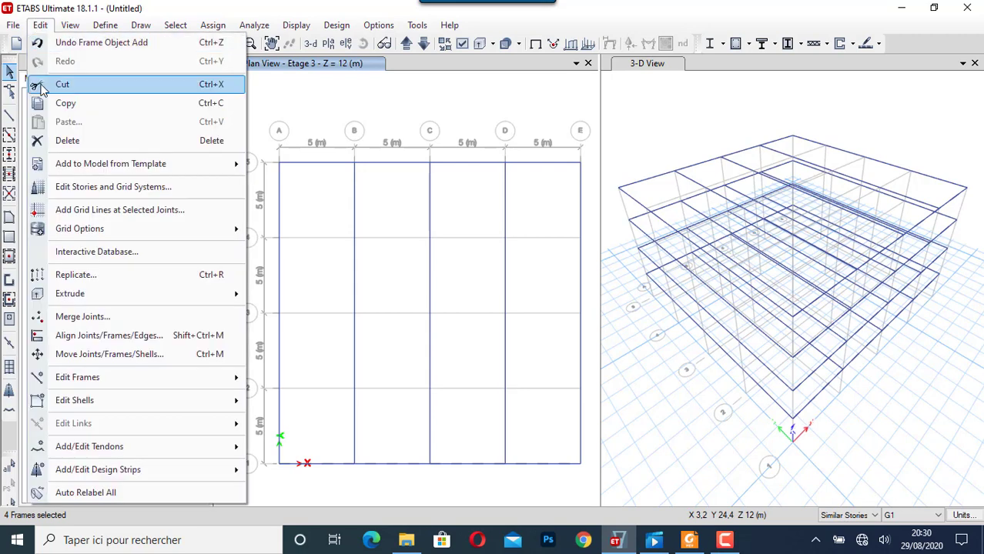
{"action": "mouse_move", "coordinate": [95, 378]}
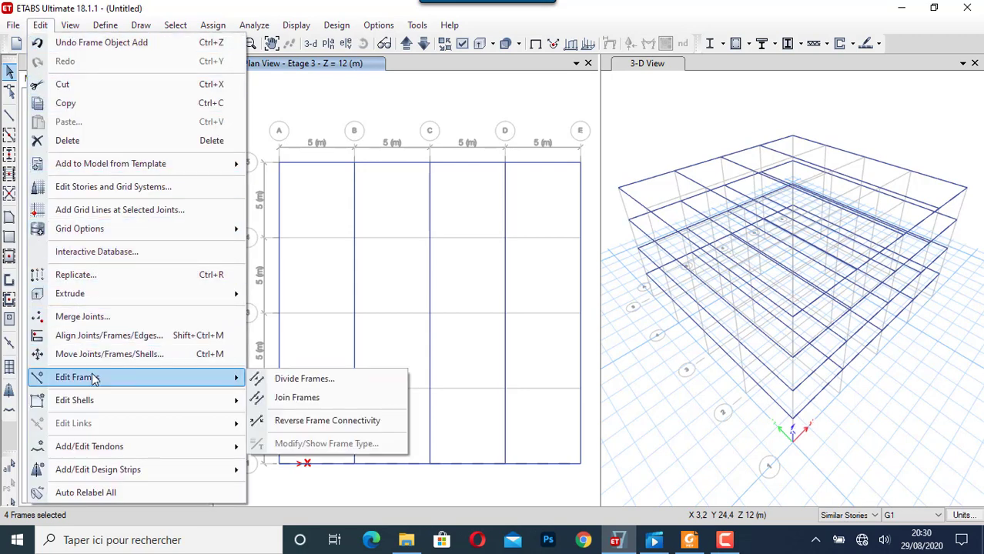
{"action": "left_click", "coordinate": [88, 277]}
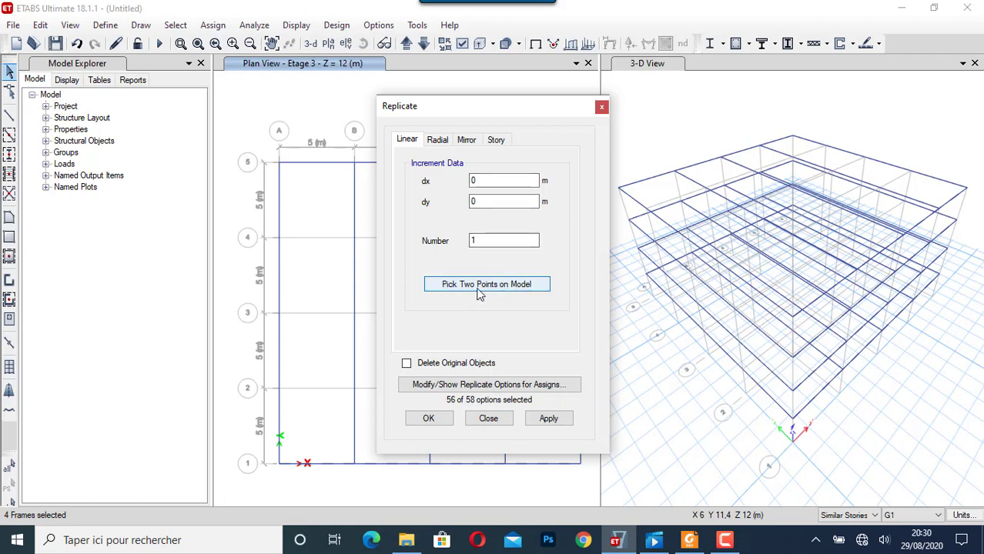
{"action": "left_click", "coordinate": [449, 286]}
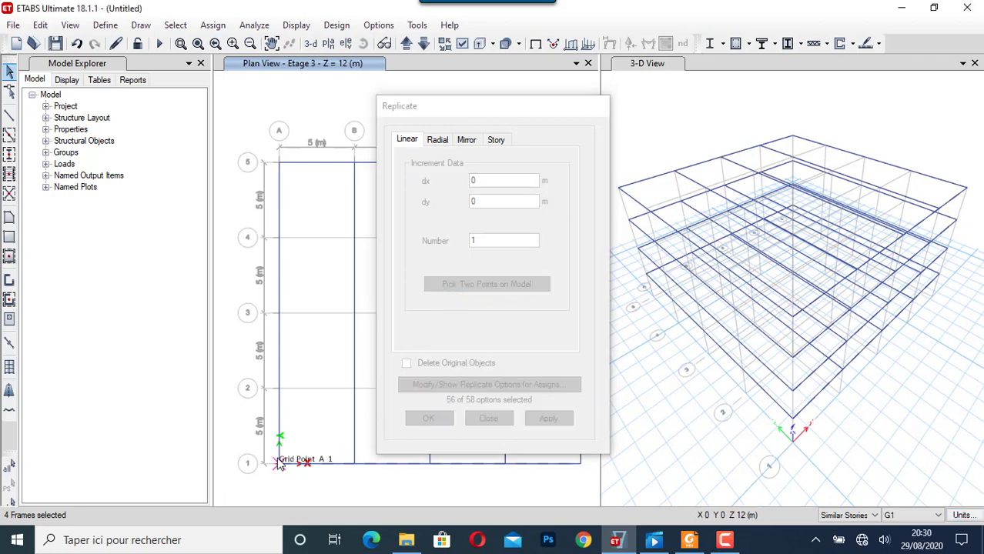
{"action": "left_click", "coordinate": [279, 460]}
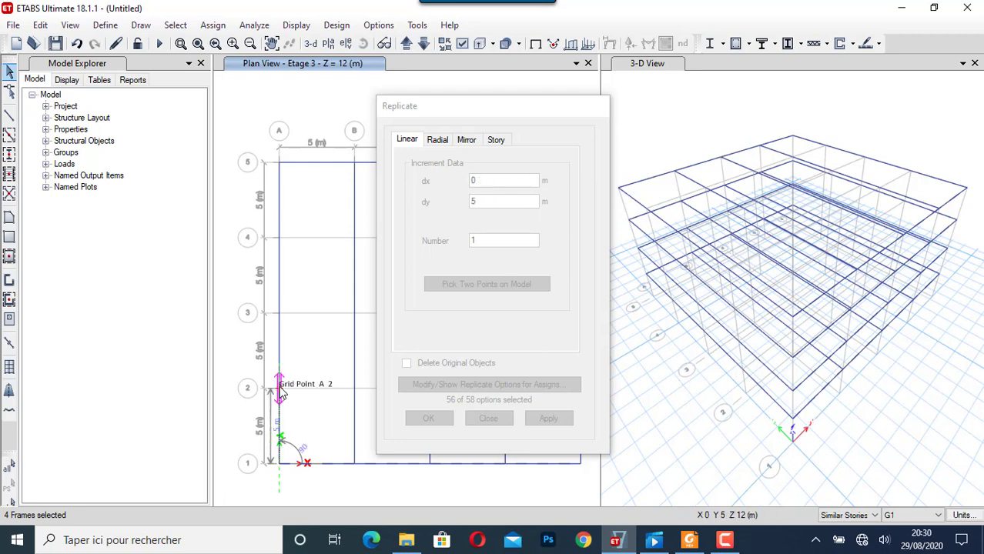
{"action": "left_click", "coordinate": [280, 388]}
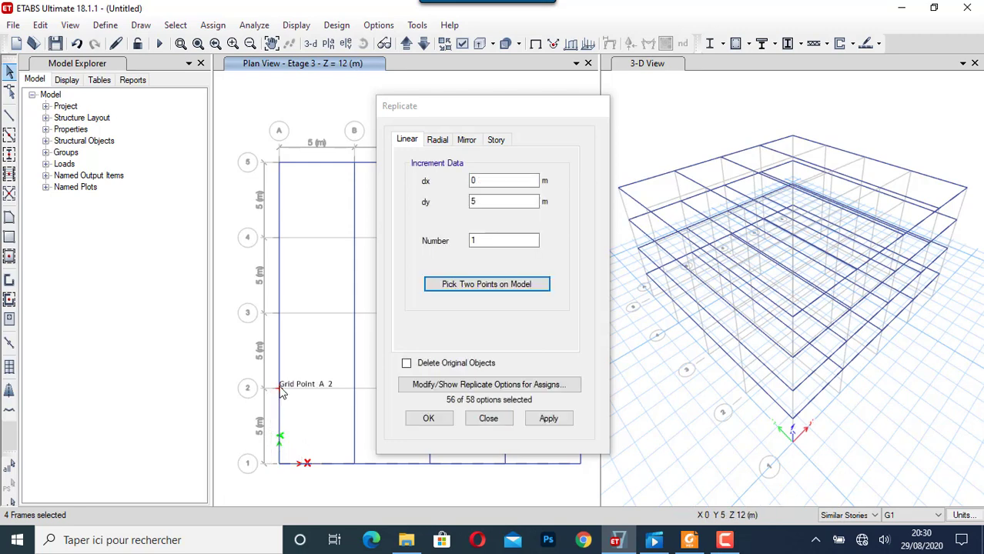
{"action": "left_click", "coordinate": [493, 242]}
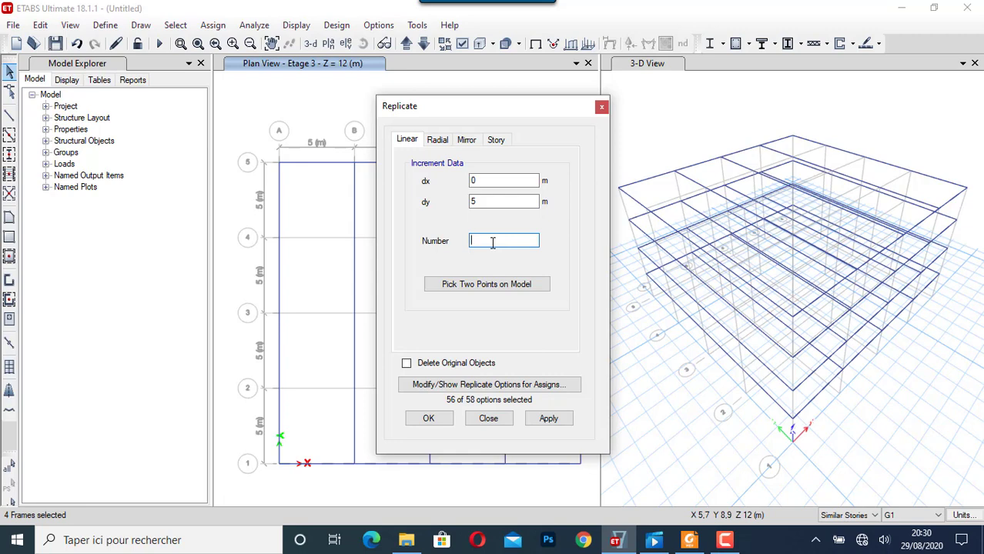
{"action": "left_click", "coordinate": [549, 419]}
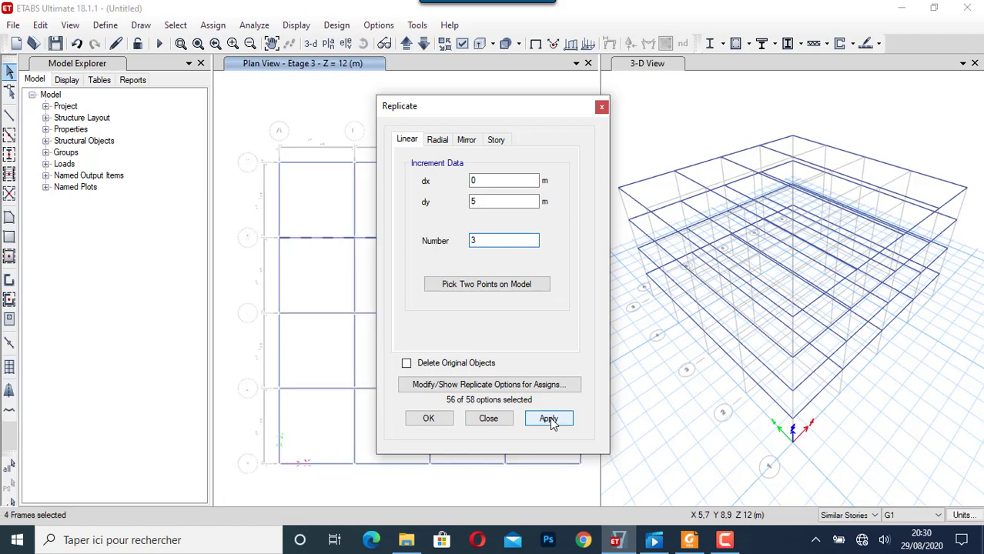
{"action": "left_click", "coordinate": [429, 423]}
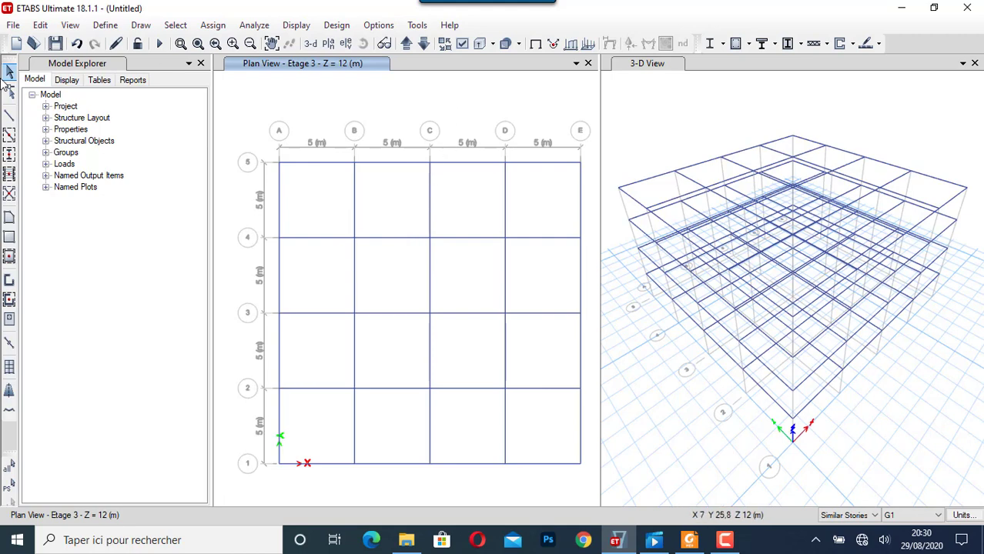
Place CR 200x200 columns along grid line 5 at grid points A5, B5, C5, D5 and E5
{"action": "left_click", "coordinate": [10, 153]}
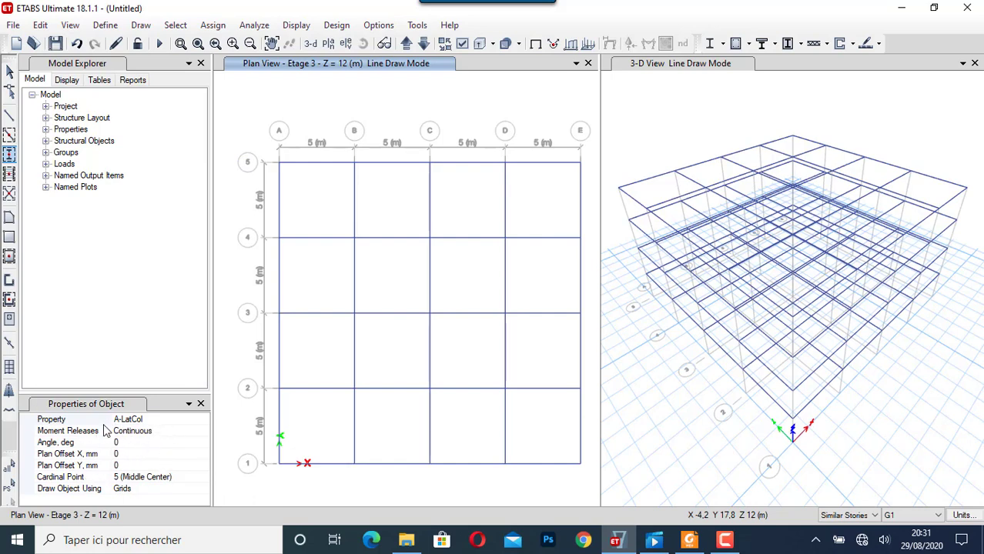
{"action": "left_click", "coordinate": [152, 419]}
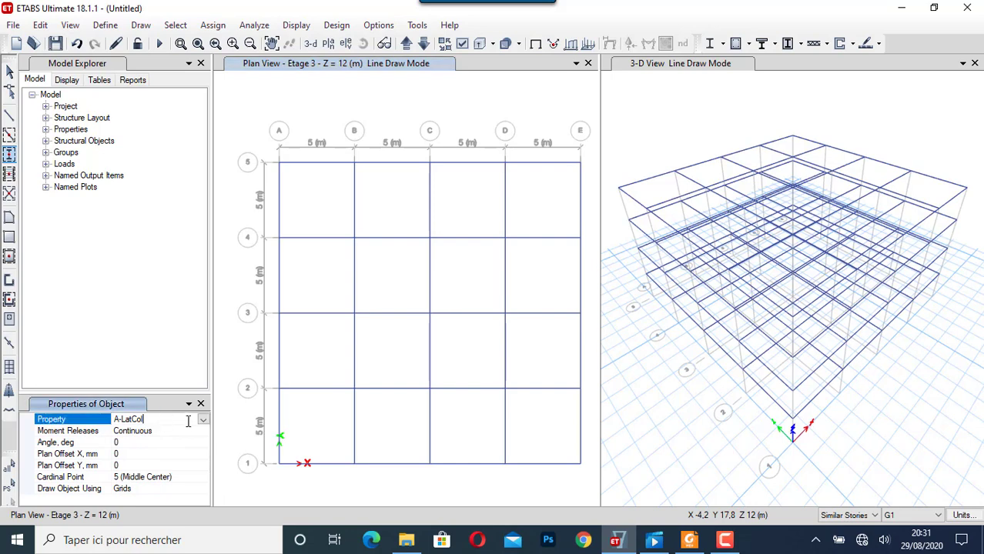
{"action": "left_click", "coordinate": [202, 421]}
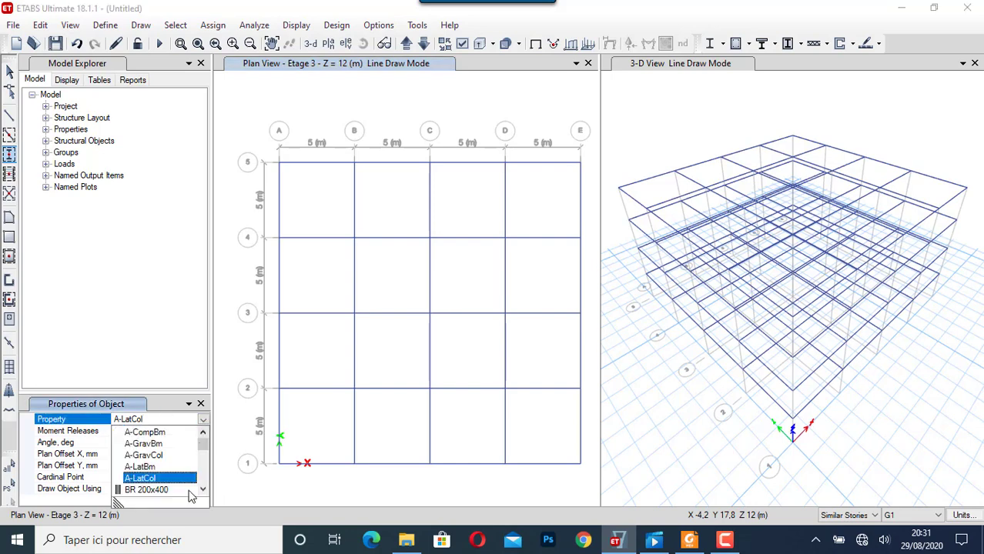
{"action": "scroll", "coordinate": [202, 488], "scroll_direction": "down", "scroll_amount": 2}
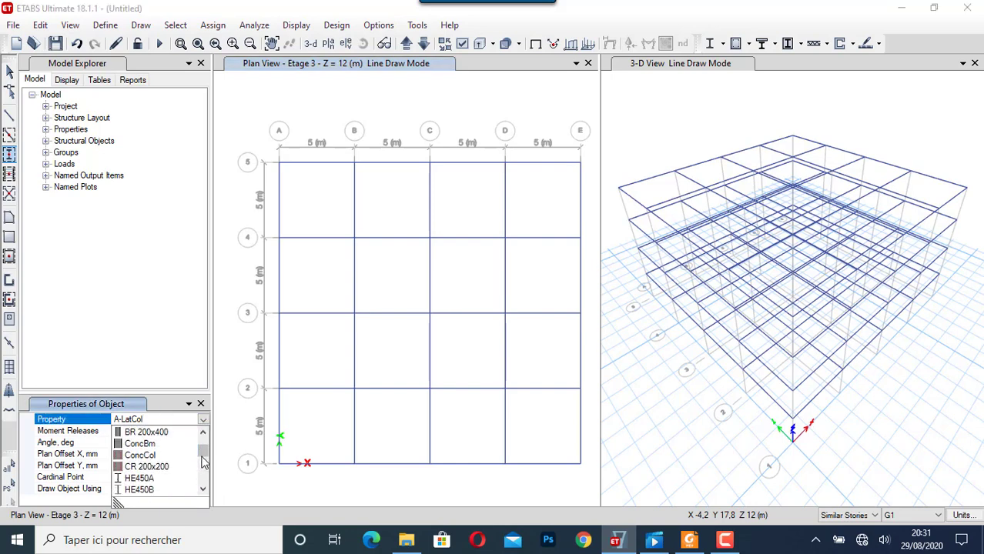
{"action": "left_click", "coordinate": [203, 432]}
{"action": "scroll", "coordinate": [200, 453], "scroll_direction": "down", "scroll_amount": 2}
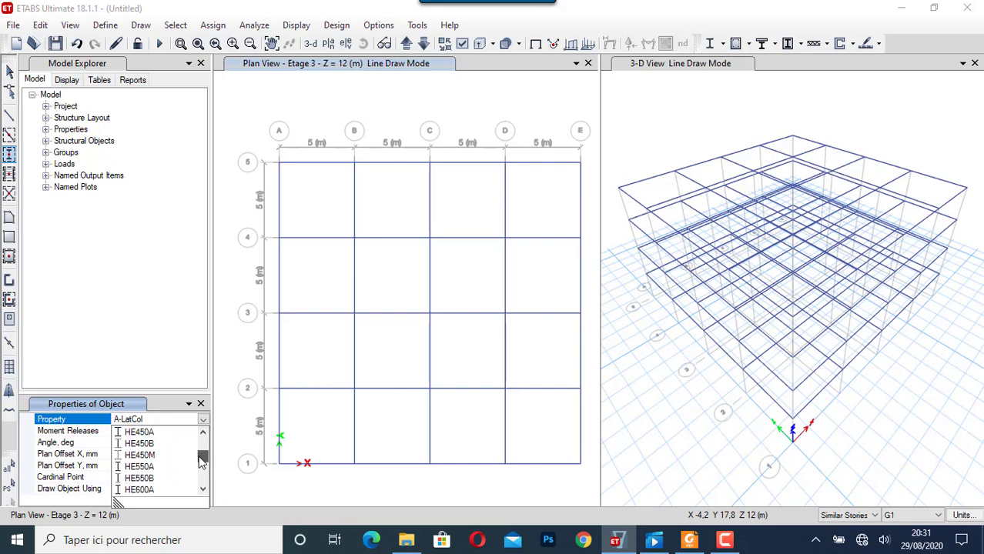
{"action": "left_click", "coordinate": [151, 444]}
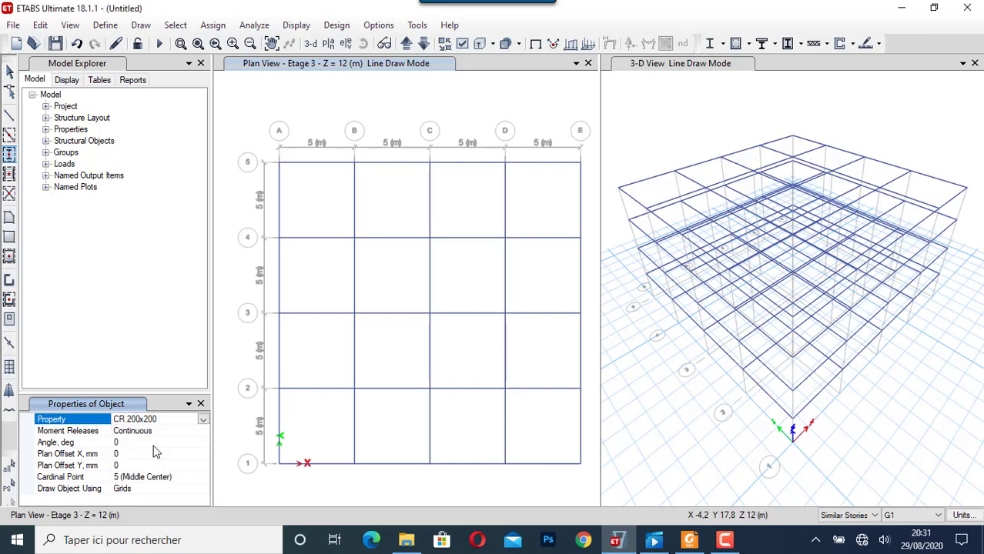
{"action": "left_click", "coordinate": [280, 162]}
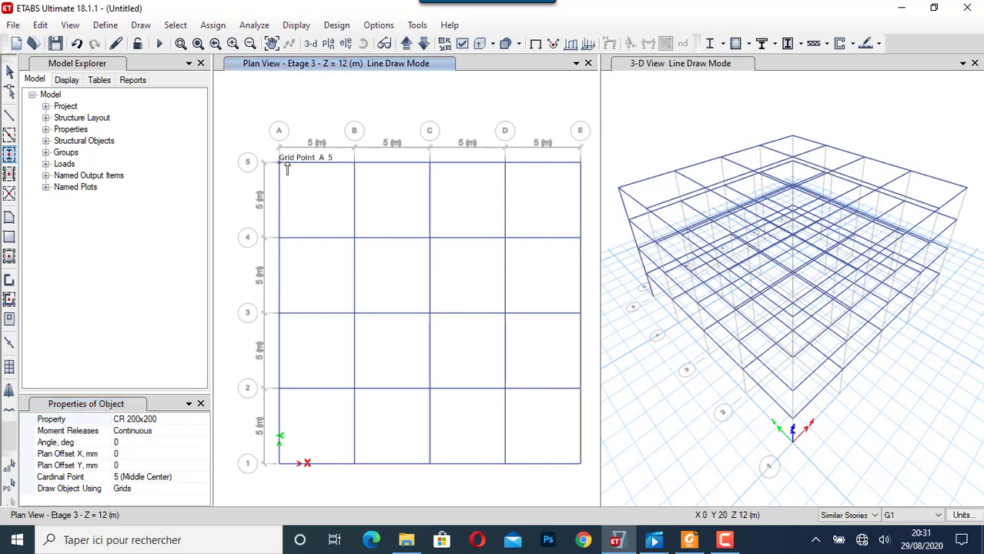
{"action": "left_click", "coordinate": [355, 163]}
{"action": "left_click", "coordinate": [430, 164]}
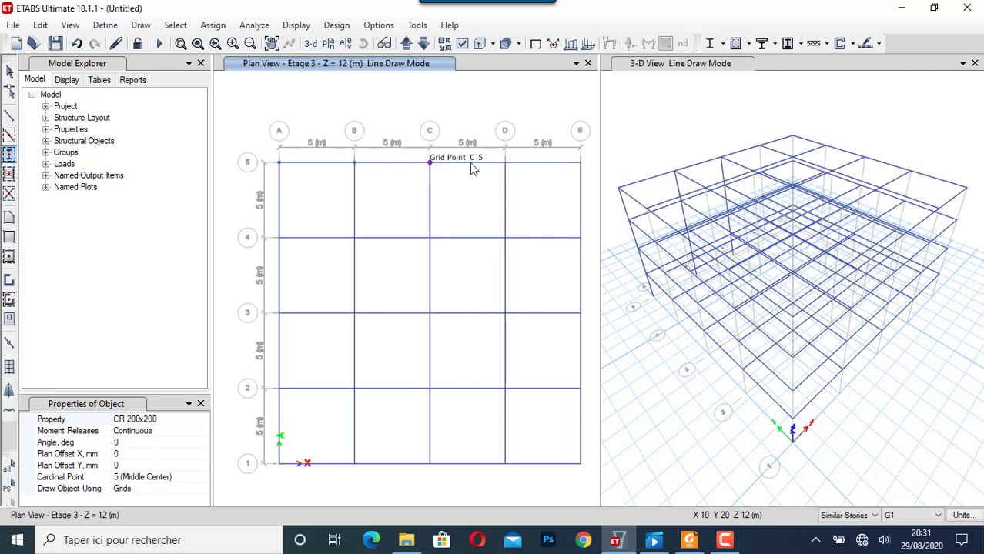
{"action": "left_click", "coordinate": [506, 163]}
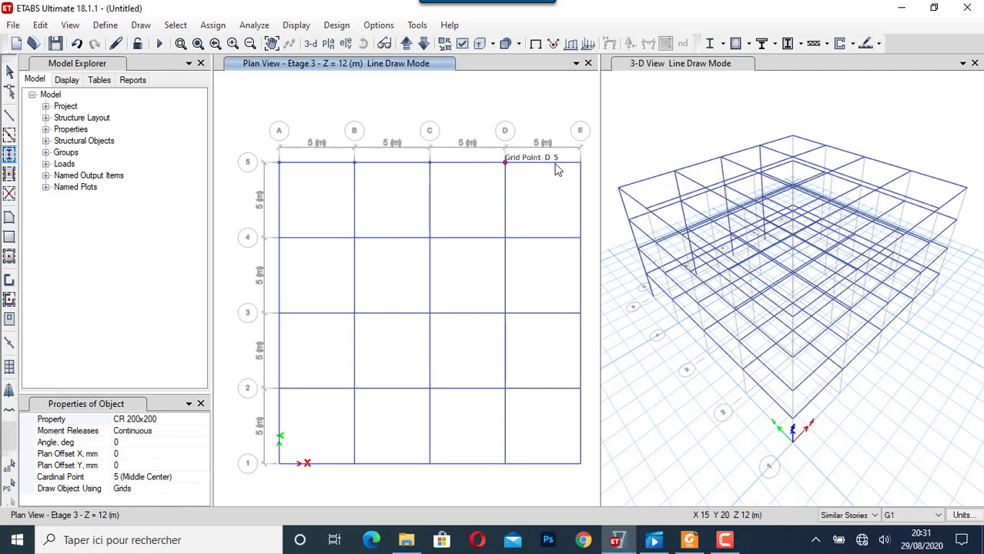
{"action": "left_click", "coordinate": [581, 162]}
Place CR 200x200 columns along grid line 4 at grid points A4, B4, C4, D4 and E4
{"action": "left_click", "coordinate": [279, 237]}
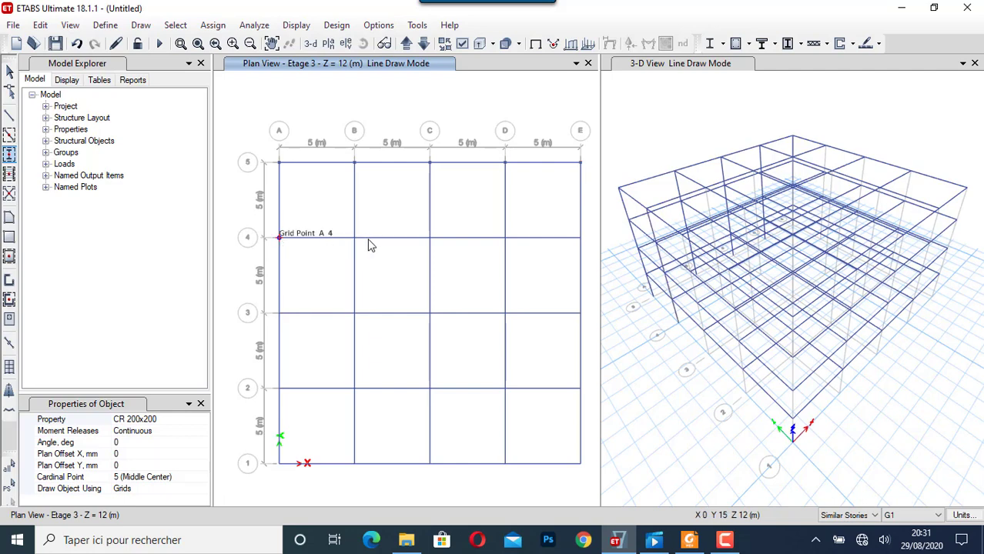
{"action": "left_click", "coordinate": [356, 241]}
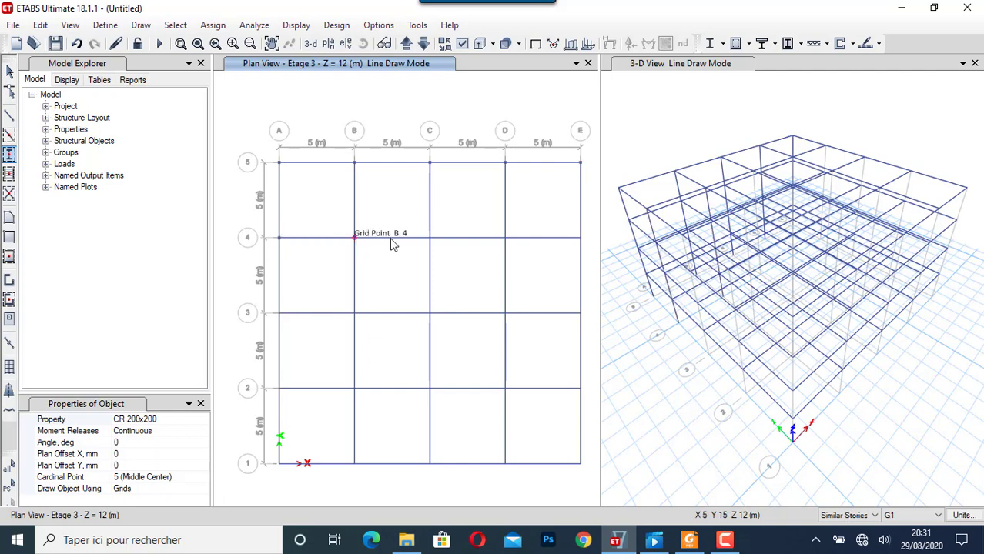
{"action": "left_click", "coordinate": [432, 239]}
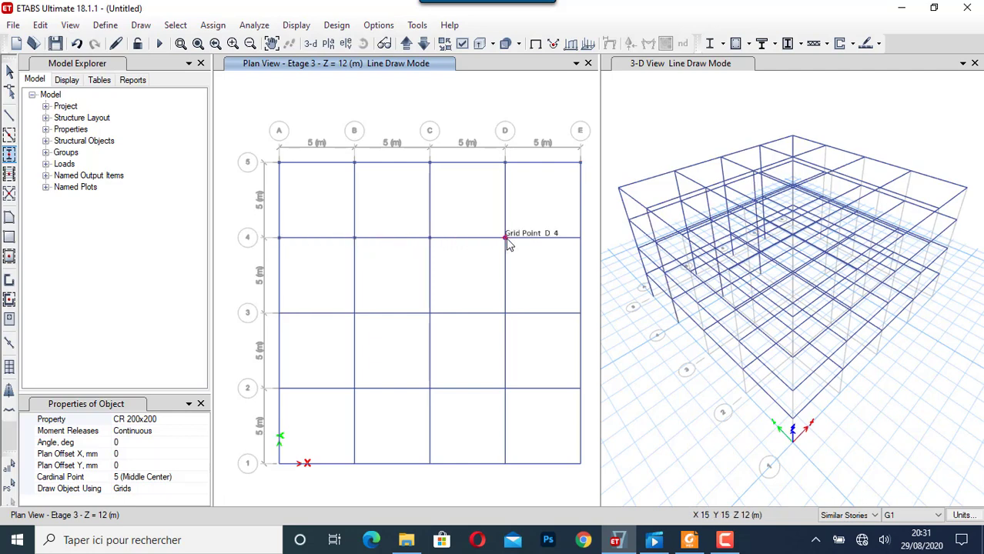
{"action": "left_click", "coordinate": [580, 240]}
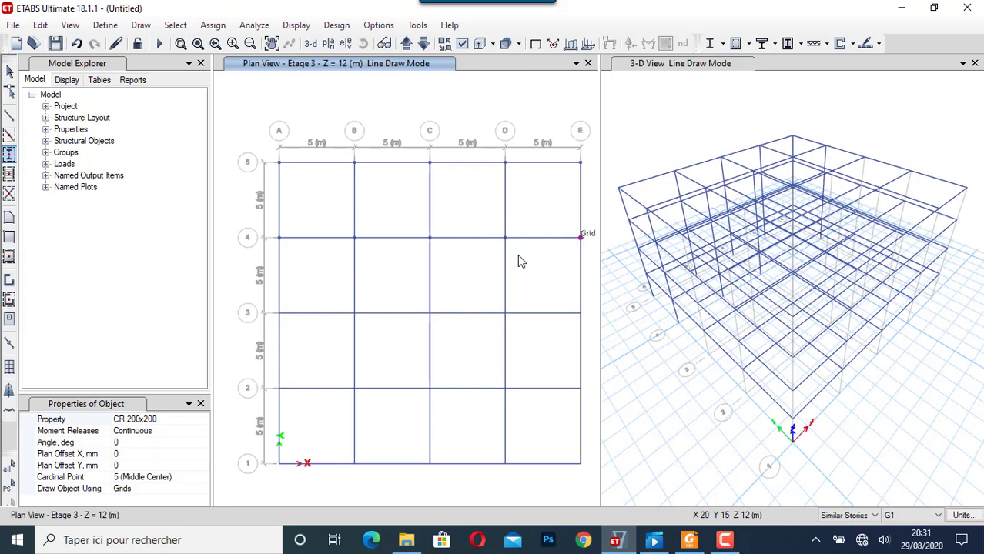
Place CR 200x200 columns along grid line 3 at grid points A3, B3, C3, D3 and E3
{"action": "left_click", "coordinate": [280, 314]}
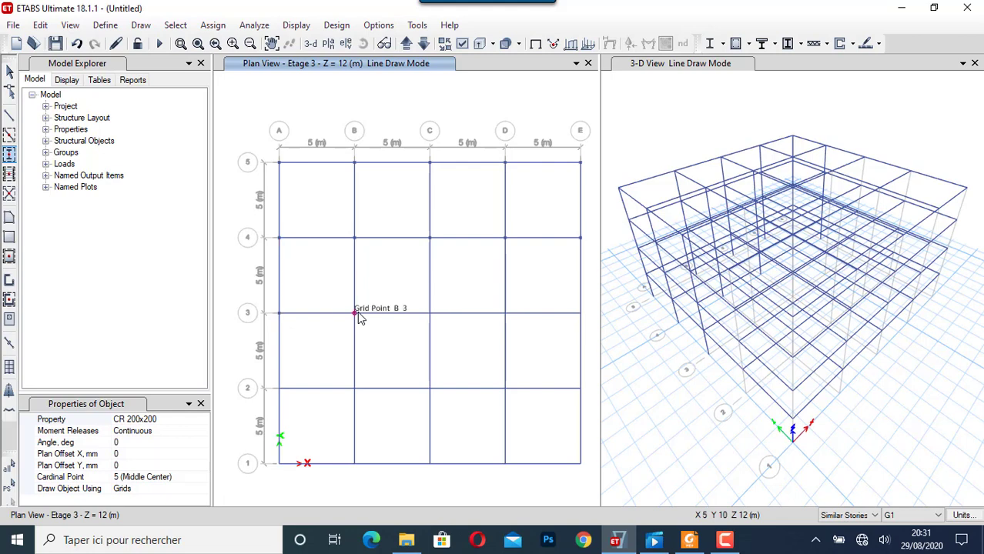
{"action": "left_click", "coordinate": [355, 312]}
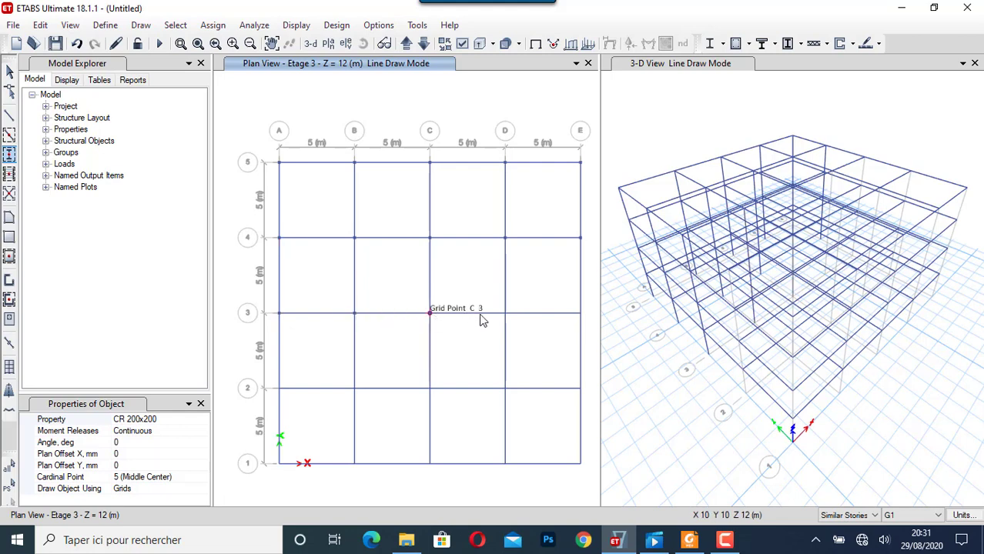
{"action": "left_click", "coordinate": [505, 312]}
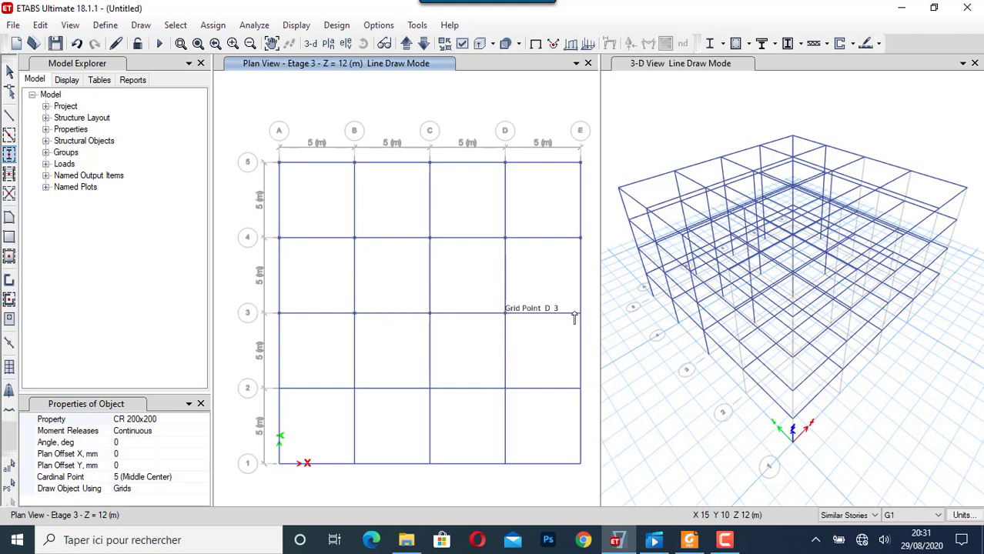
{"action": "left_click", "coordinate": [579, 314]}
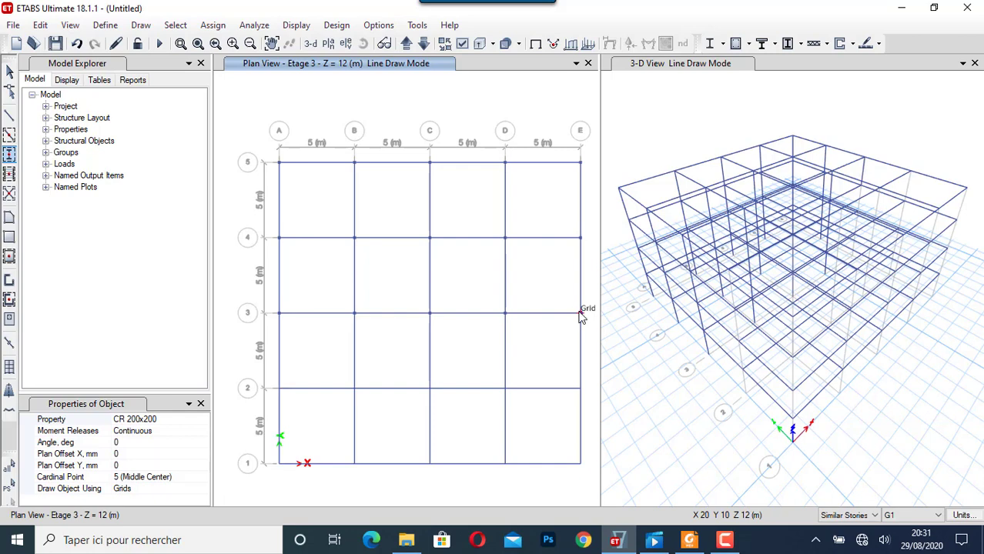
Place CR 200x200 columns at grid point E2 and along grid line 1 at E1, D1, C1, B1 and A1
{"action": "left_click", "coordinate": [580, 389]}
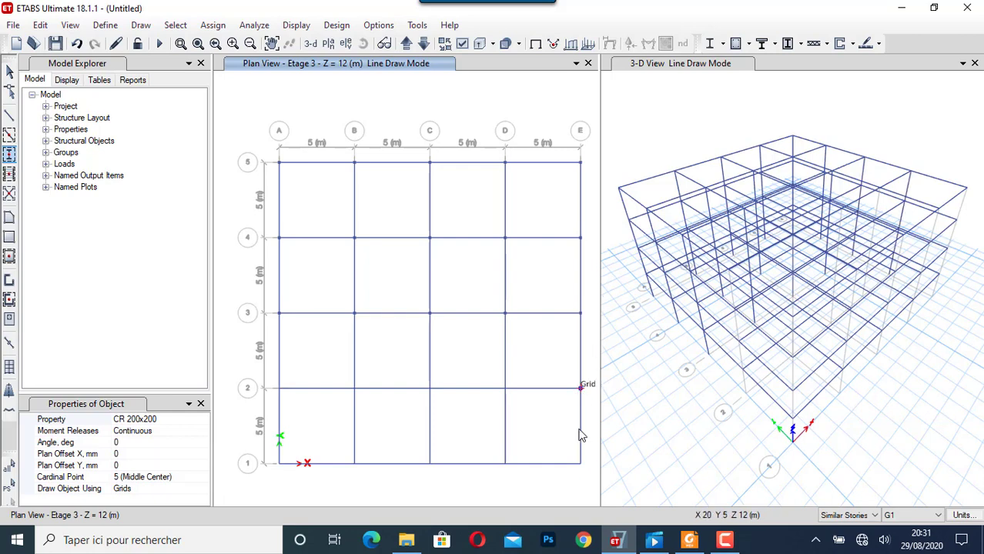
{"action": "left_click", "coordinate": [579, 465]}
{"action": "left_click", "coordinate": [506, 465]}
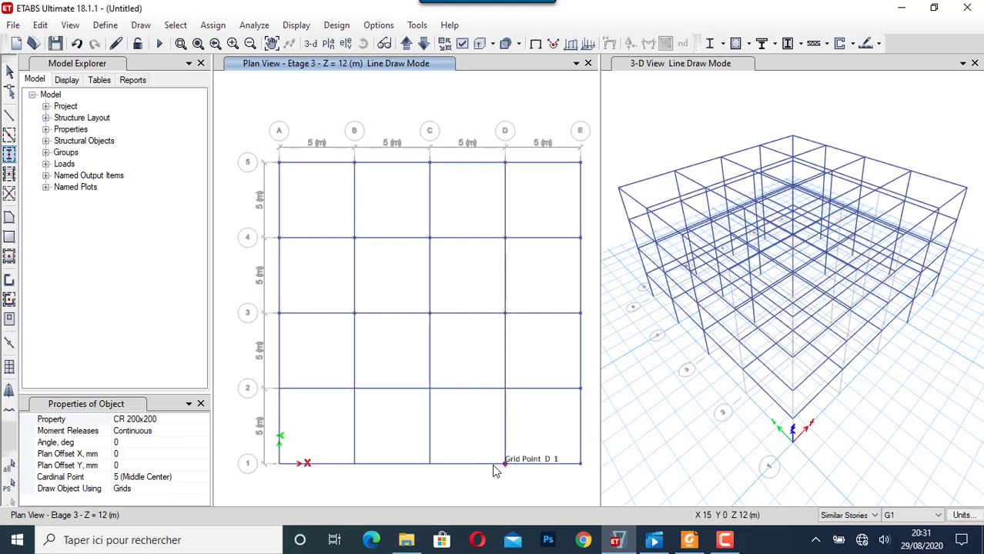
{"action": "left_click", "coordinate": [429, 465]}
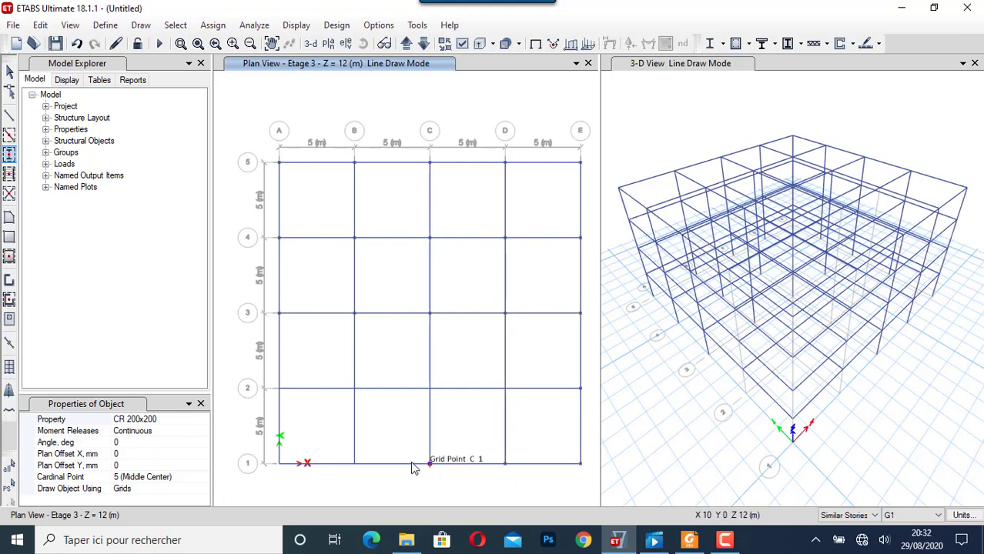
{"action": "left_click", "coordinate": [354, 465]}
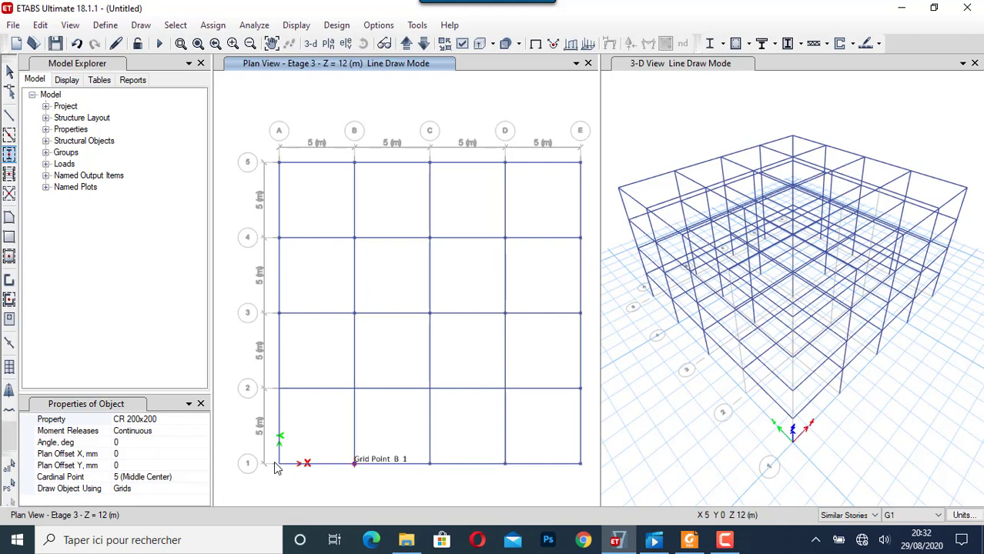
{"action": "left_click", "coordinate": [280, 464]}
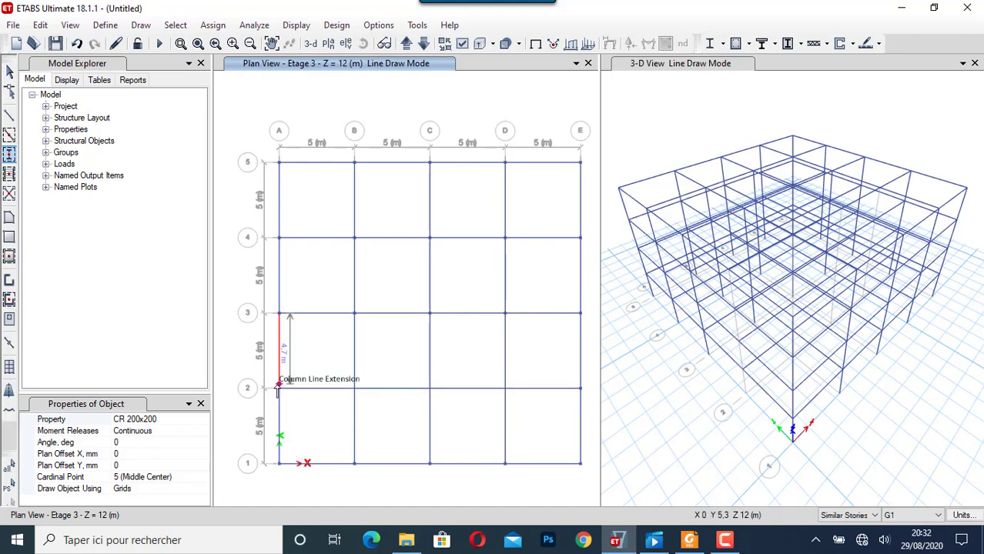
Place CR 200x200 columns along grid line 2 at grid points A2, B2, C2 and D2, and end column drawing
{"action": "left_click", "coordinate": [278, 390]}
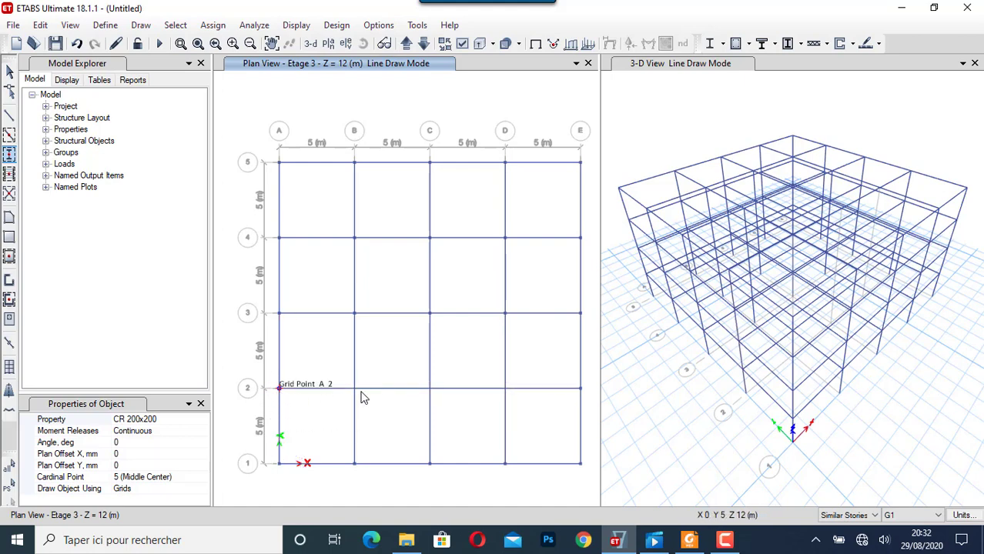
{"action": "left_click", "coordinate": [356, 390]}
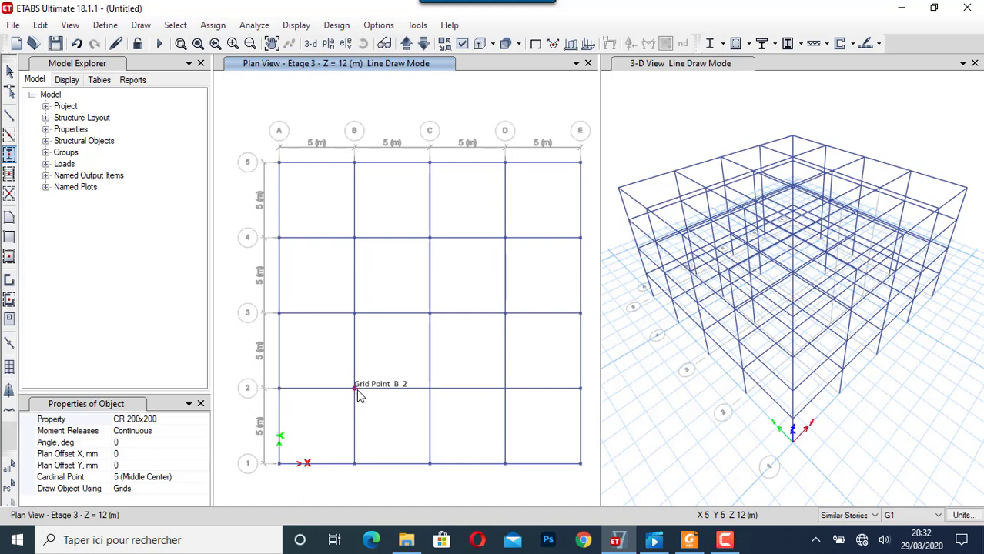
{"action": "left_click", "coordinate": [432, 399]}
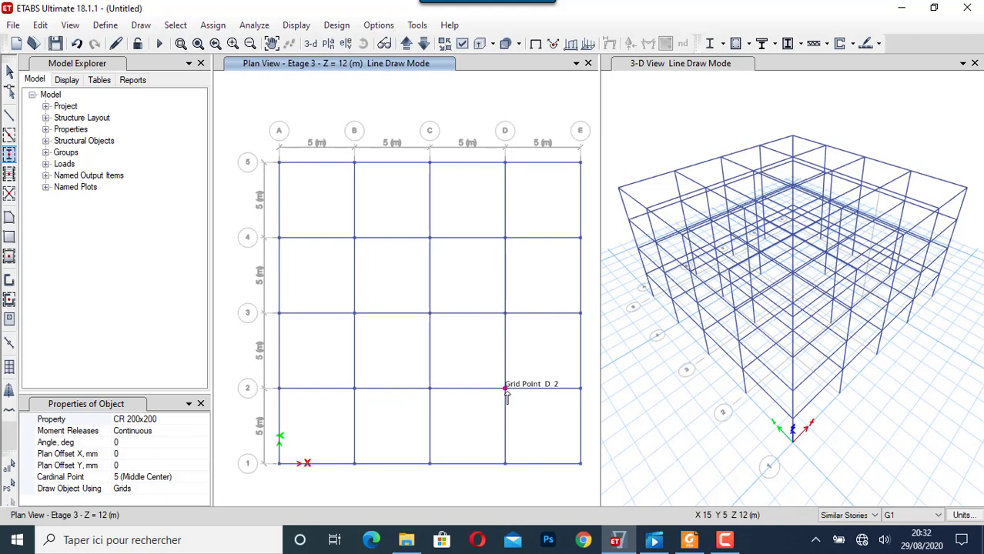
{"action": "left_click", "coordinate": [507, 395]}
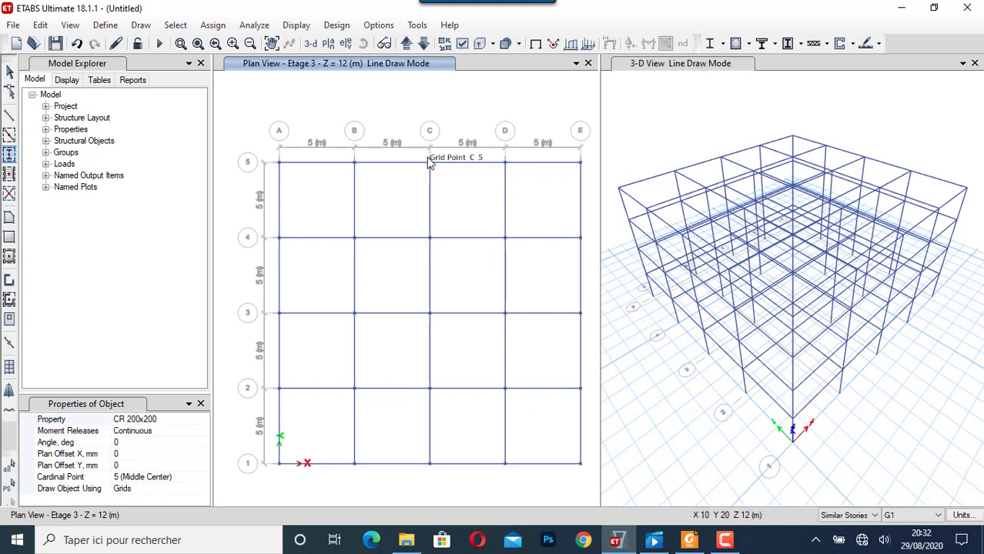
{"action": "left_click", "coordinate": [8, 71]}
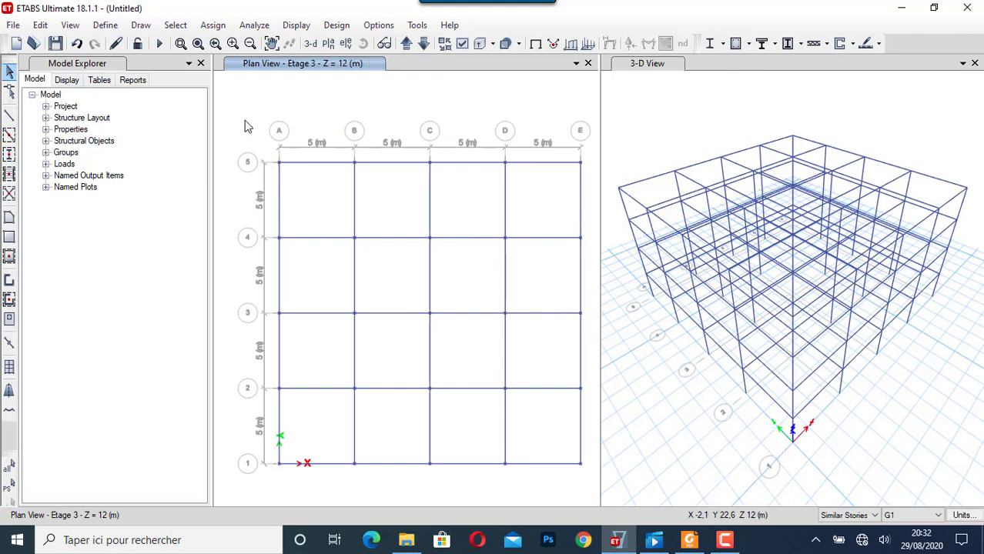
Divide all frames of the building at intersections with selected frames and joints, and check the beam segment between D3 and E3
{"action": "left_click_drag", "start_coordinate": [221, 112], "coordinate": [588, 484]}
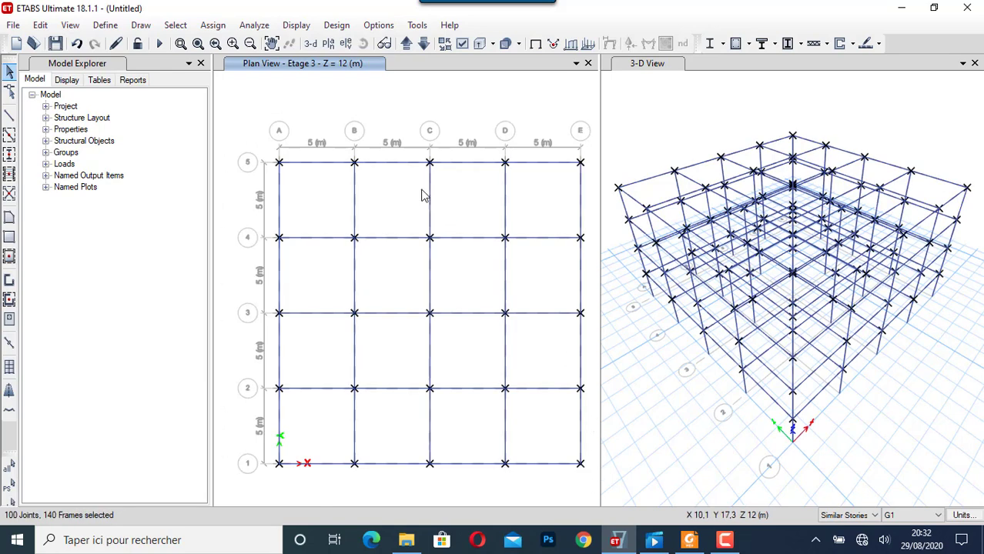
{"action": "left_click", "coordinate": [40, 25]}
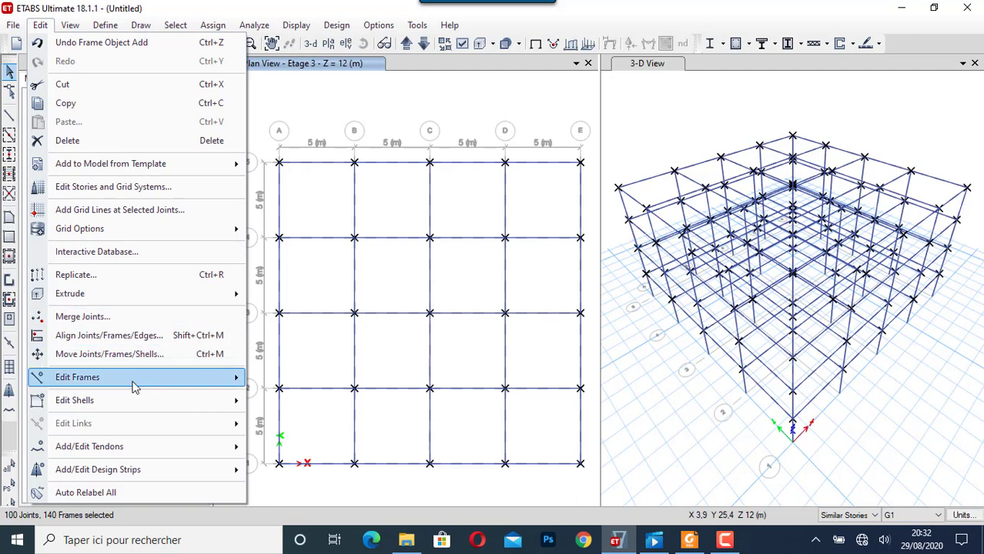
{"action": "mouse_move", "coordinate": [133, 387]}
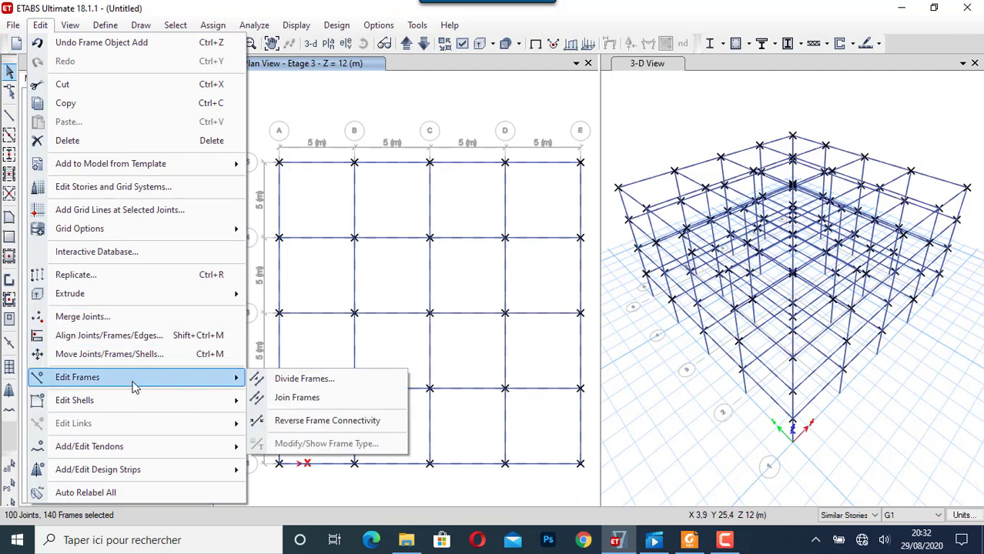
{"action": "left_click", "coordinate": [306, 381]}
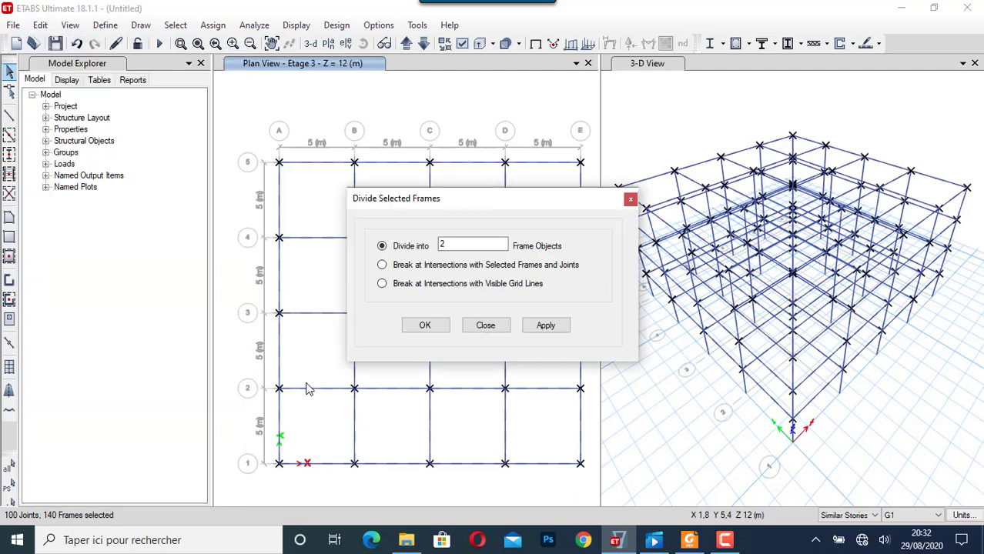
{"action": "left_click", "coordinate": [383, 266]}
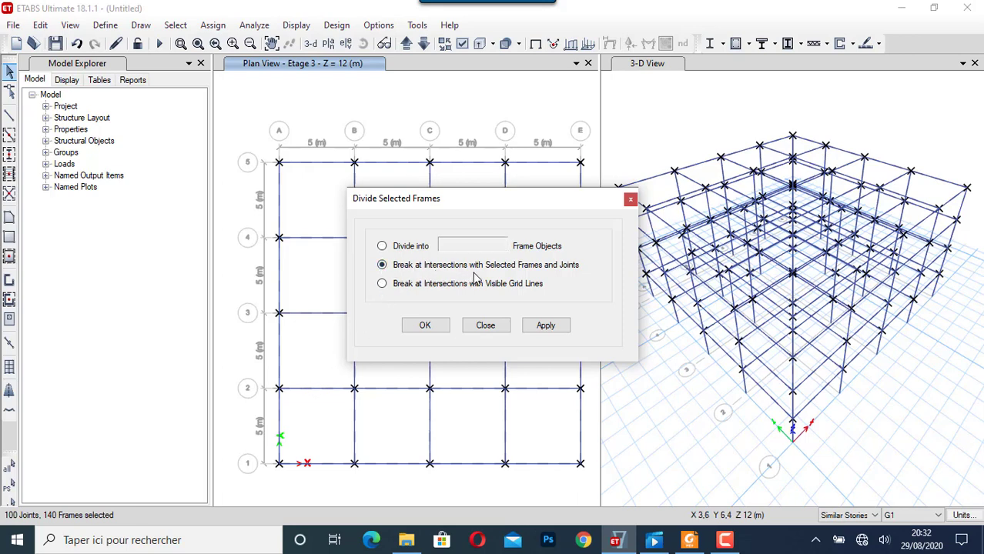
{"action": "left_click", "coordinate": [432, 327]}
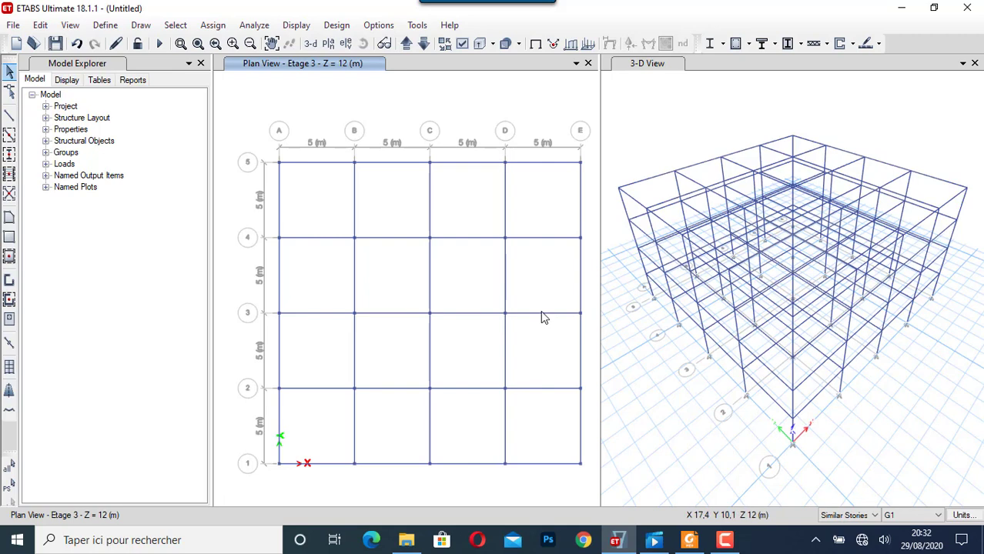
{"action": "left_click", "coordinate": [543, 318]}
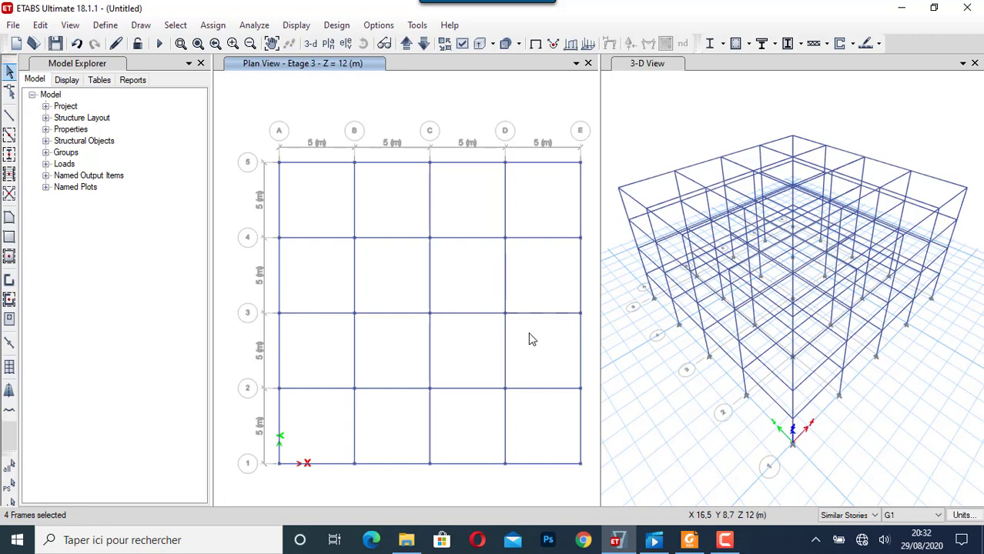
{"action": "left_click", "coordinate": [517, 311]}
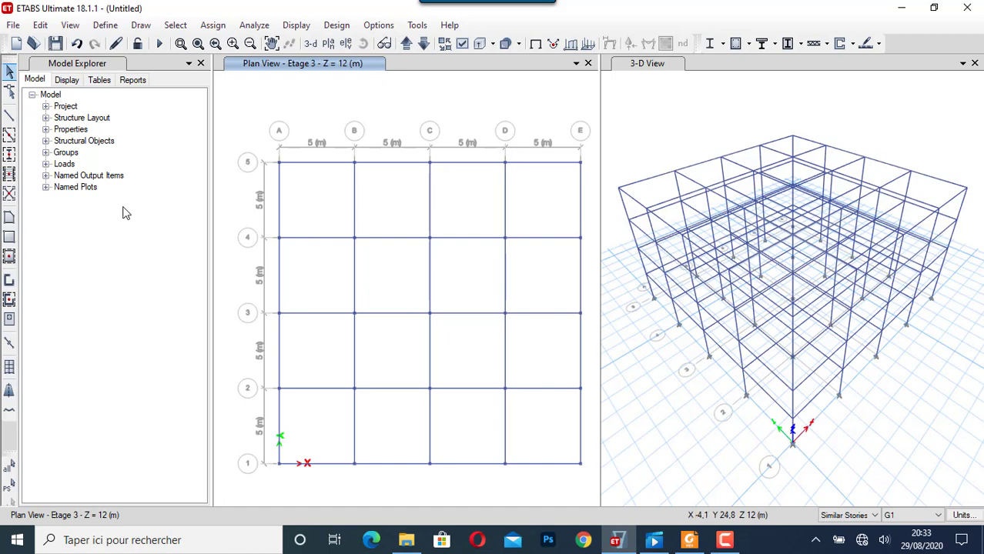
{"action": "left_click", "coordinate": [876, 516]}
{"action": "left_click", "coordinate": [876, 517]}
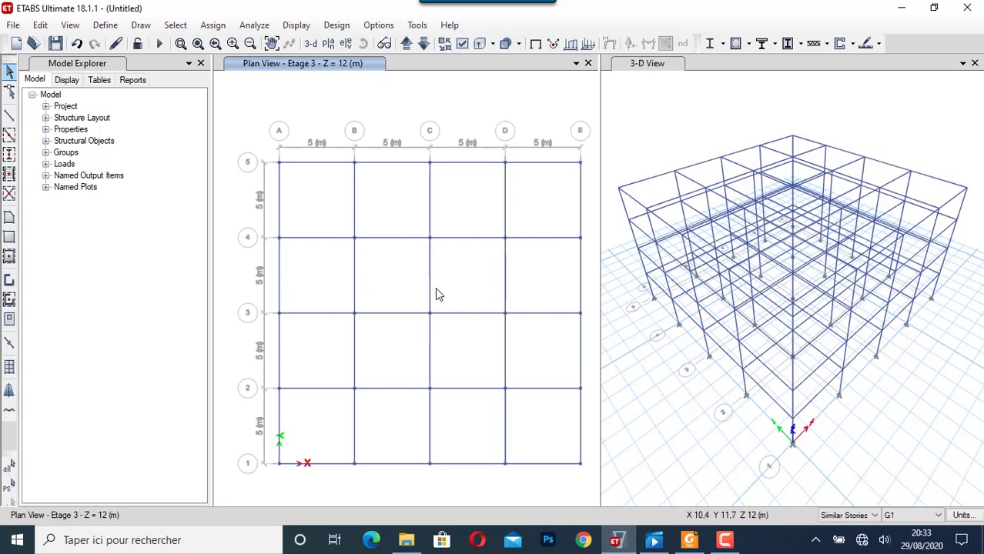
{"action": "left_click", "coordinate": [875, 516]}
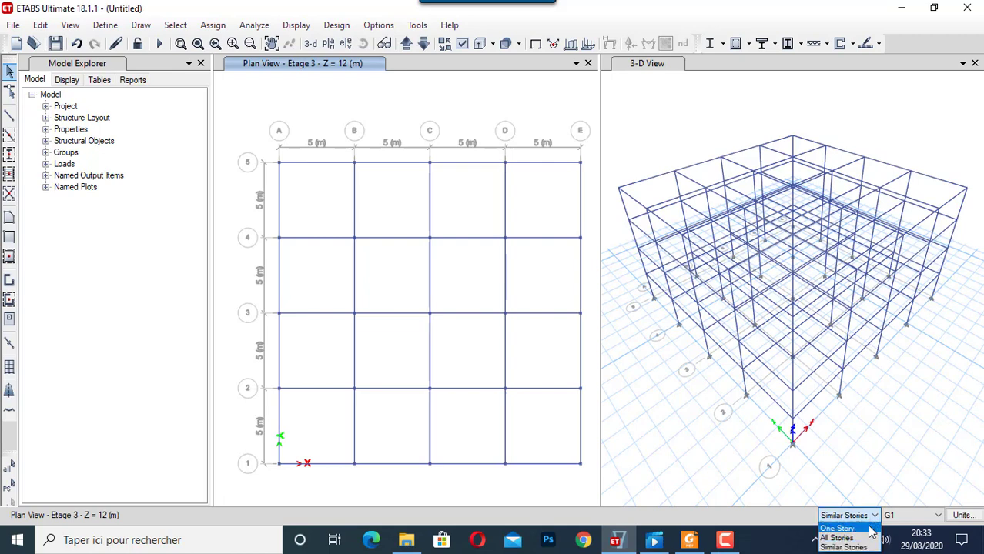
{"action": "left_click", "coordinate": [875, 516]}
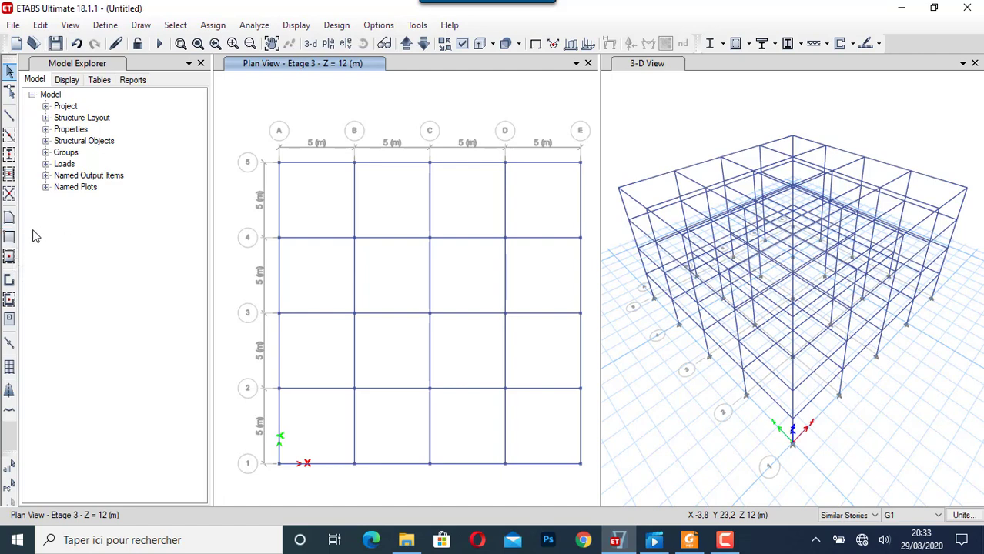
Start drawing a rectangular floor with the Dalle 150 slab property
{"action": "left_click", "coordinate": [9, 238]}
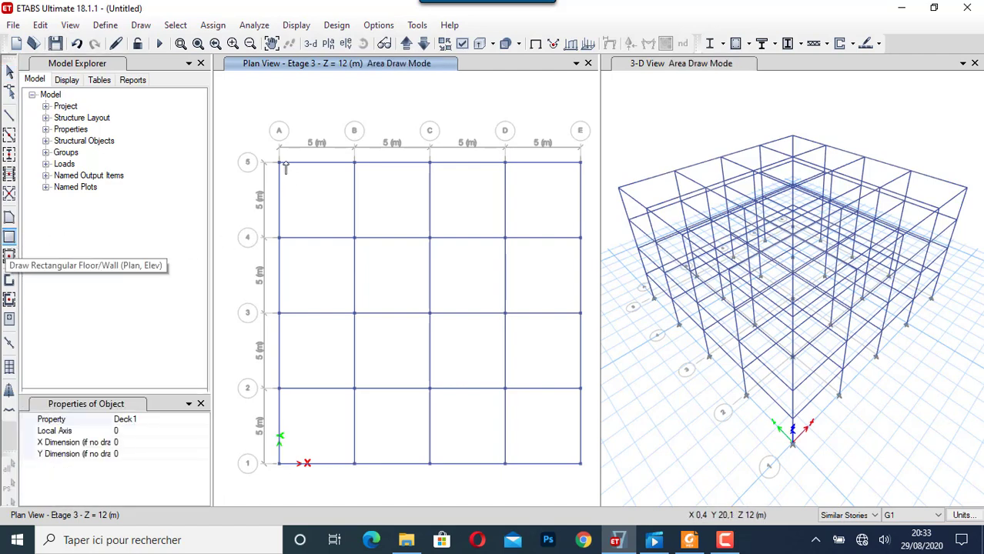
{"action": "left_click", "coordinate": [189, 420]}
{"action": "left_click", "coordinate": [203, 421]}
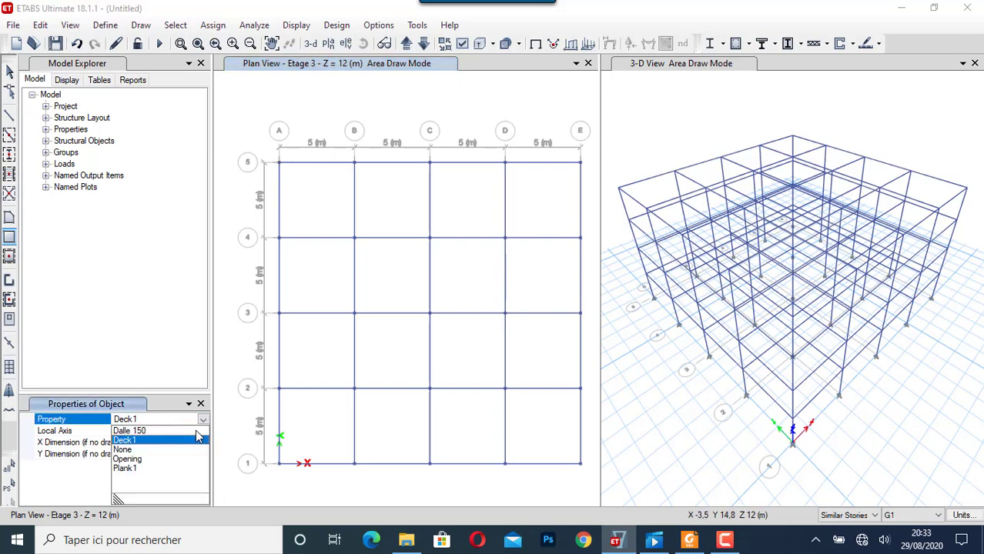
{"action": "left_click", "coordinate": [129, 431]}
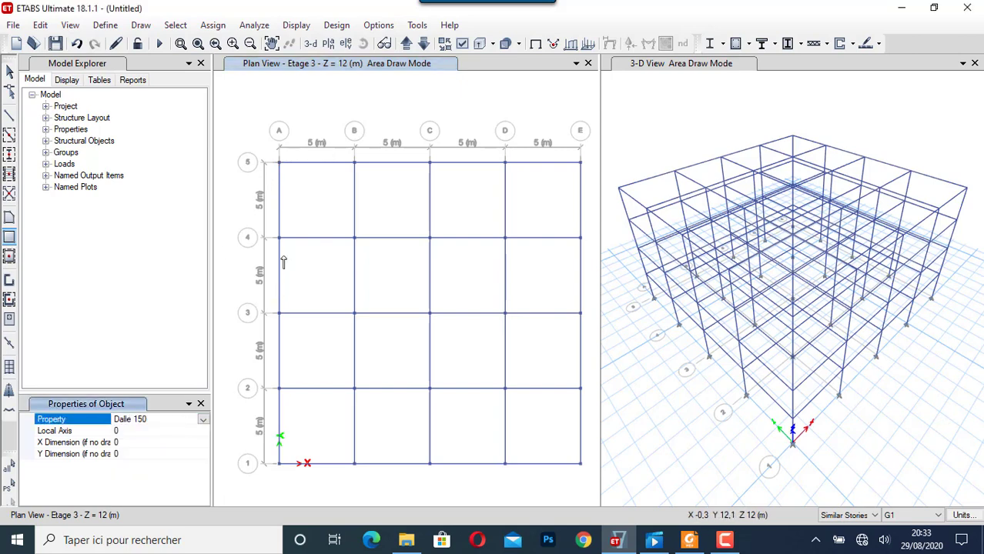
Try to draw a rectangular Dalle 150 slab in the bay between grid points A5 and B4
{"action": "left_click", "coordinate": [280, 162]}
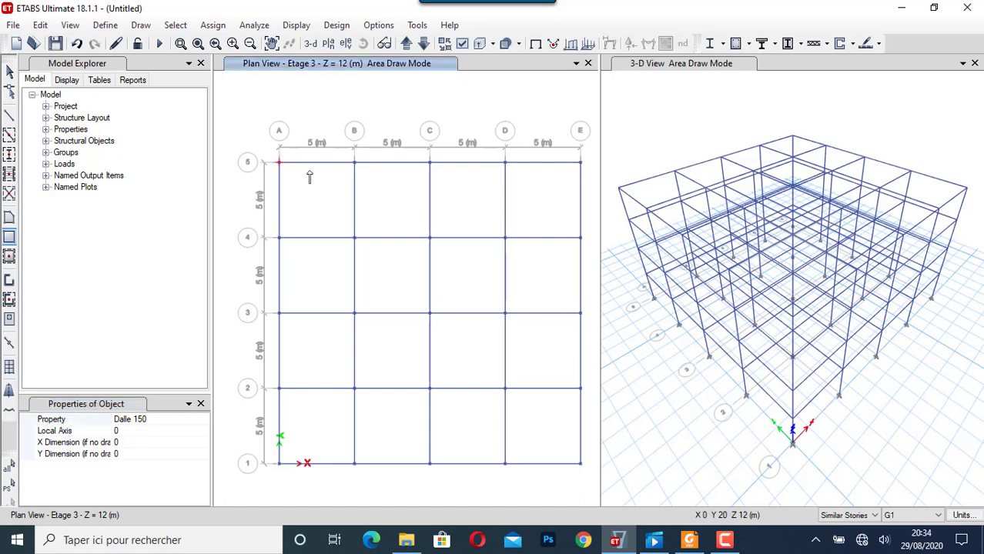
{"action": "left_click", "coordinate": [355, 239]}
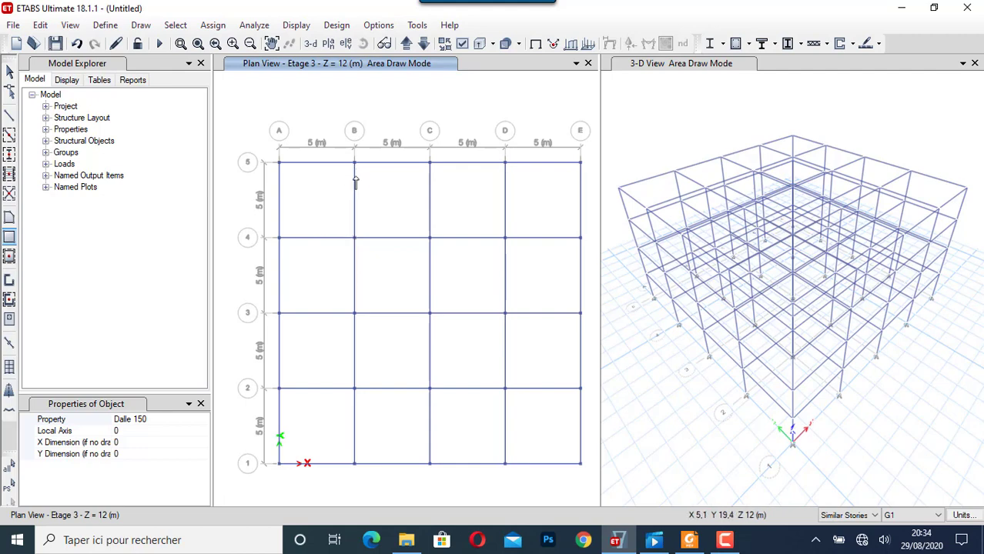
{"action": "left_click", "coordinate": [355, 239]}
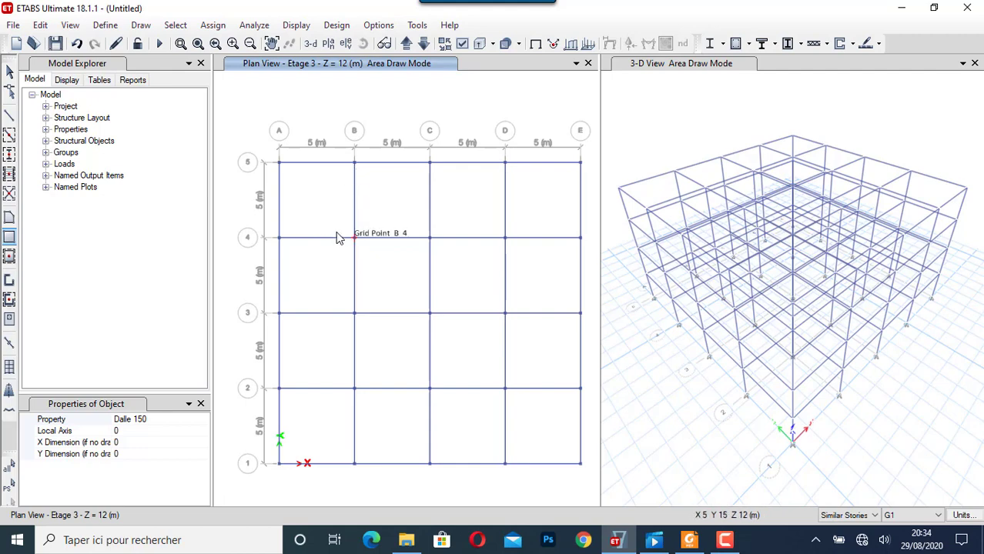
{"action": "left_click", "coordinate": [281, 239]}
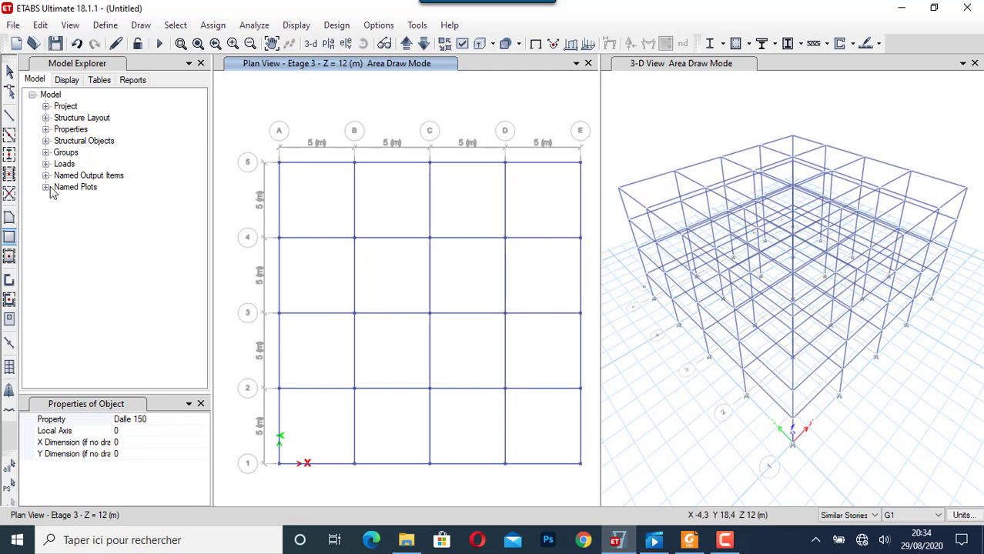
Quick-draw Dalle 150 slabs in the four bays between grid lines 4 and 5, from A to E
{"action": "left_click", "coordinate": [9, 259]}
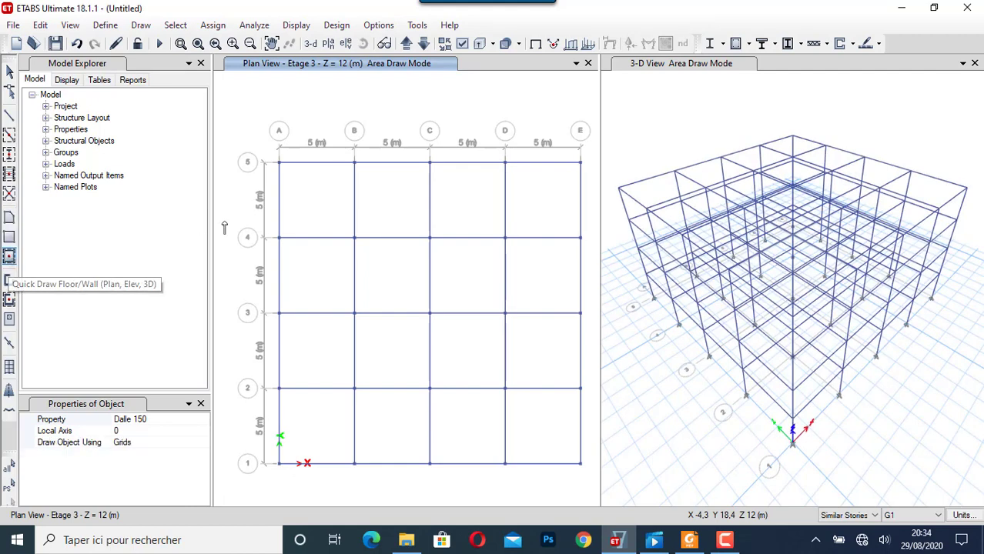
{"action": "left_click", "coordinate": [322, 201]}
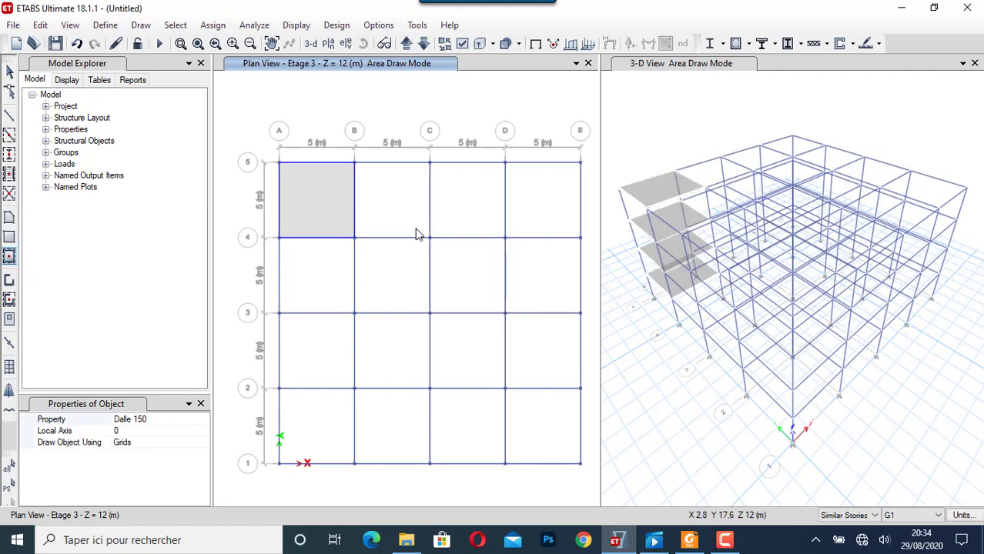
{"action": "left_click", "coordinate": [409, 207]}
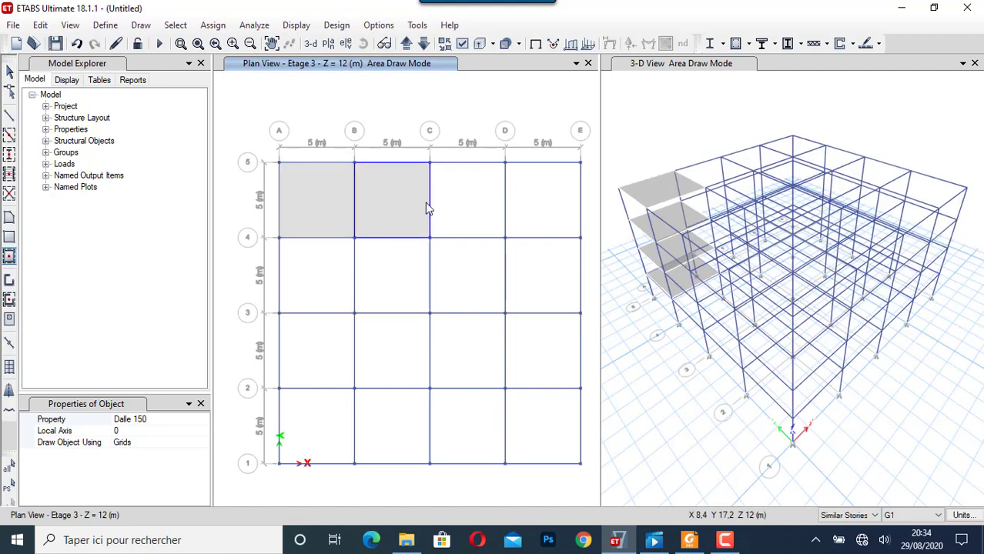
{"action": "left_click", "coordinate": [476, 204]}
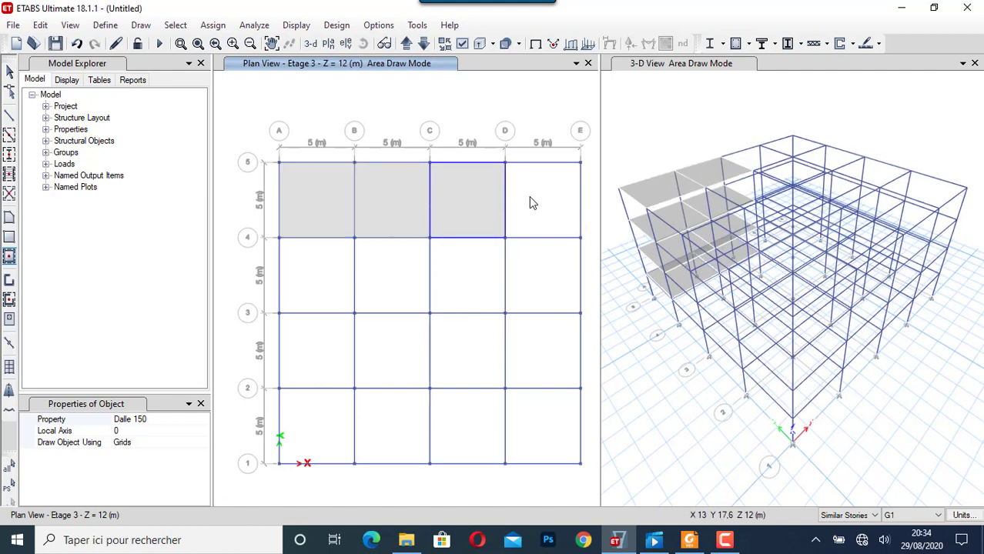
{"action": "left_click", "coordinate": [518, 216]}
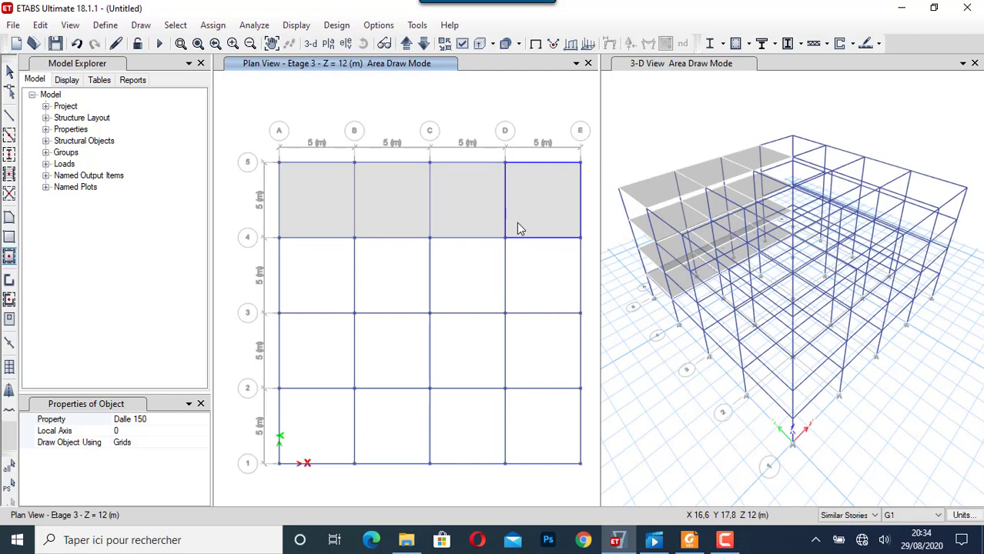
Fill the remaining bays with Dalle 150 slabs, leaving the bay between grid points B2 and C3 empty
{"action": "left_click", "coordinate": [539, 292]}
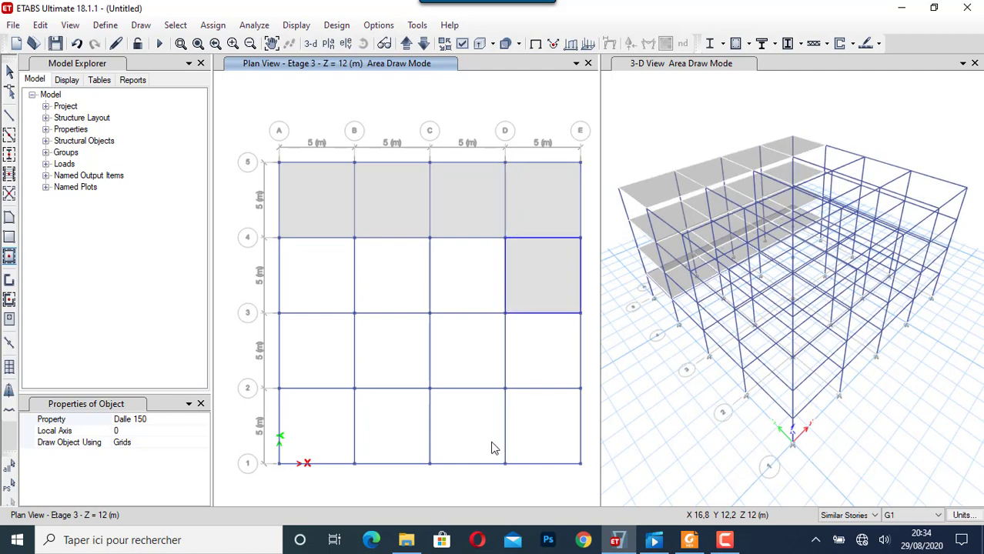
{"action": "left_click", "coordinate": [377, 435]}
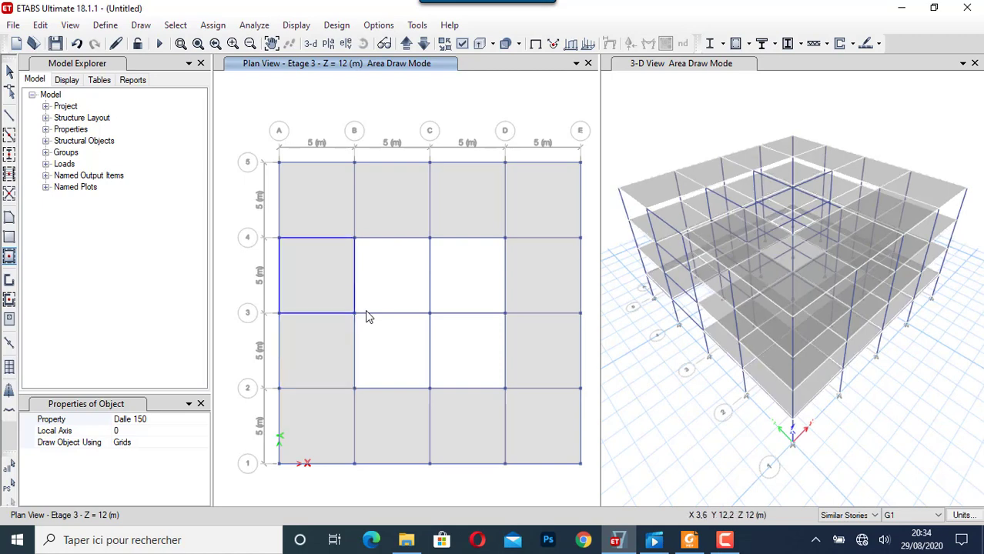
{"action": "left_click", "coordinate": [385, 285]}
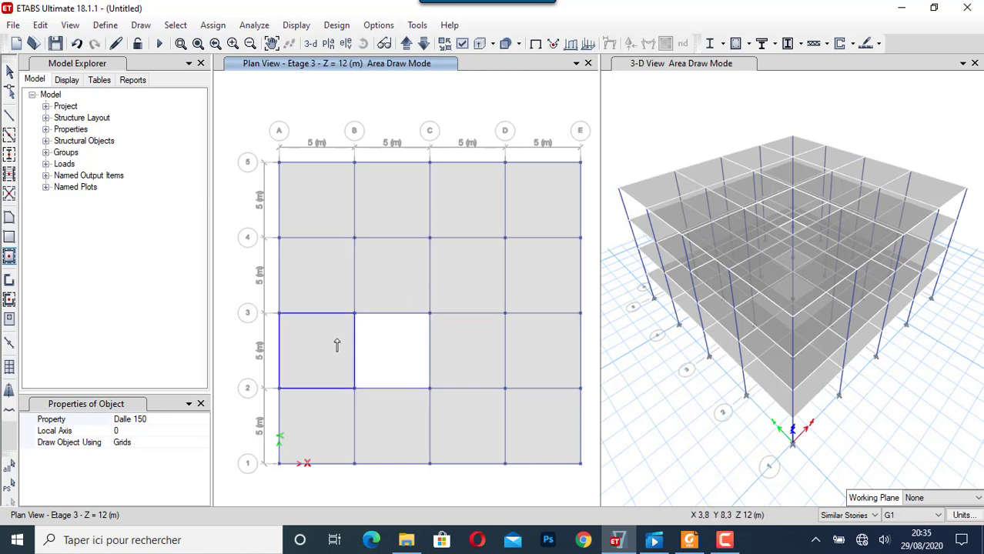
Draw Voile 120 walls from grid point B2 through B3 and C3 to C2, and end wall drawing
{"action": "left_click", "coordinate": [10, 282]}
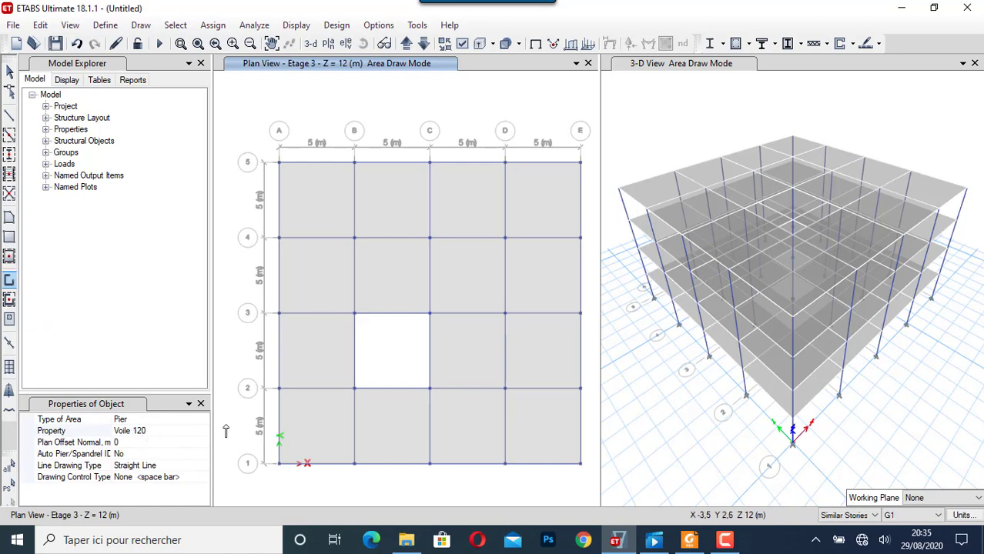
{"action": "left_click", "coordinate": [354, 389]}
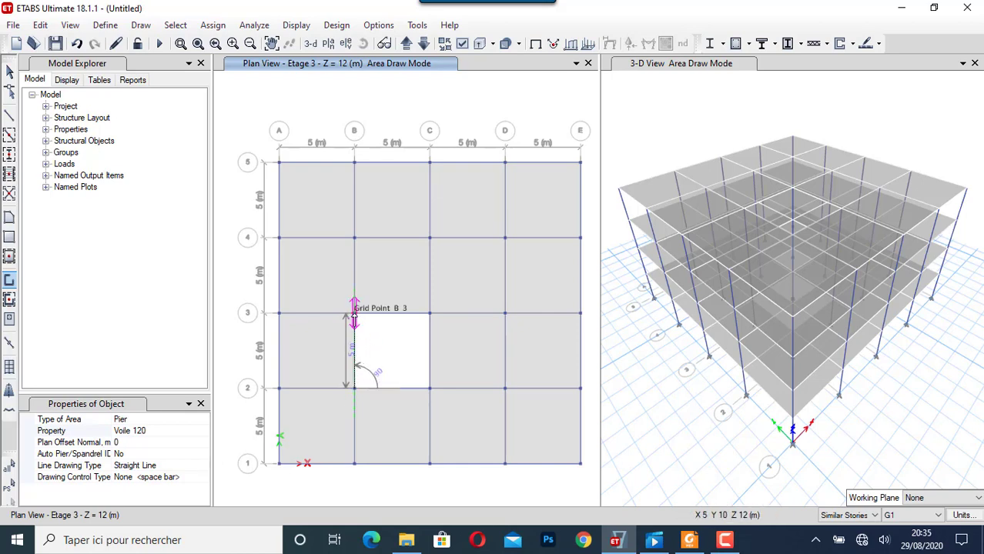
{"action": "left_click", "coordinate": [354, 314]}
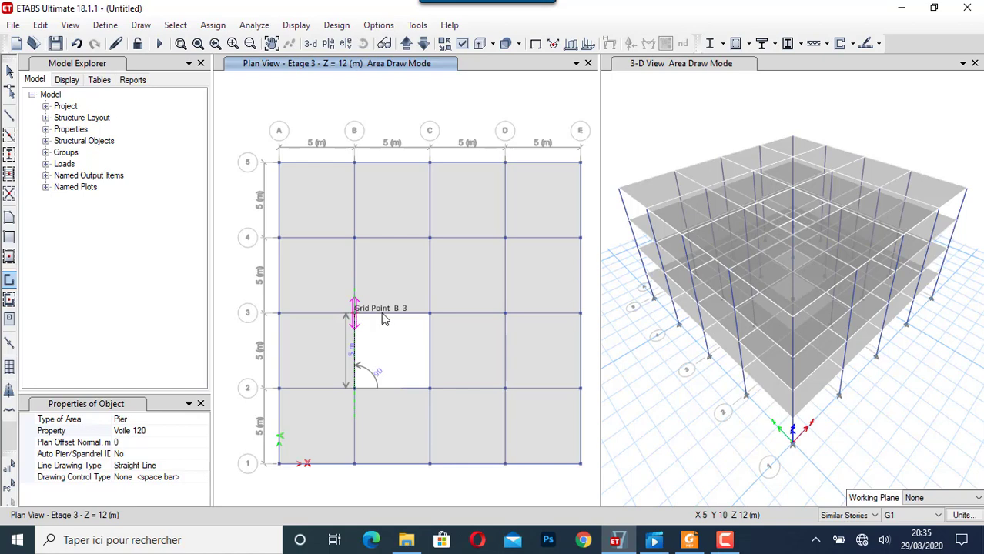
{"action": "left_click", "coordinate": [430, 315]}
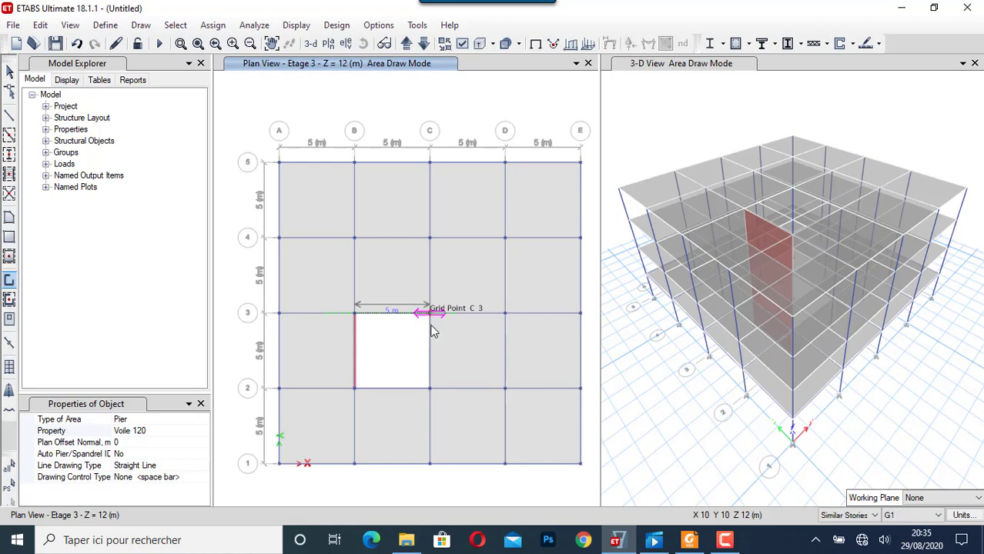
{"action": "left_click", "coordinate": [432, 394]}
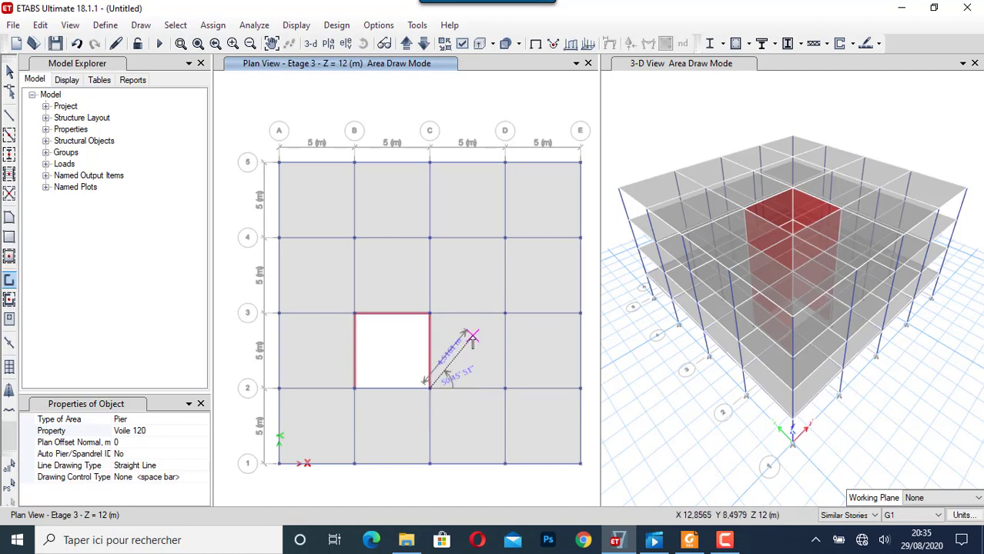
{"action": "key", "text": "Escape"}
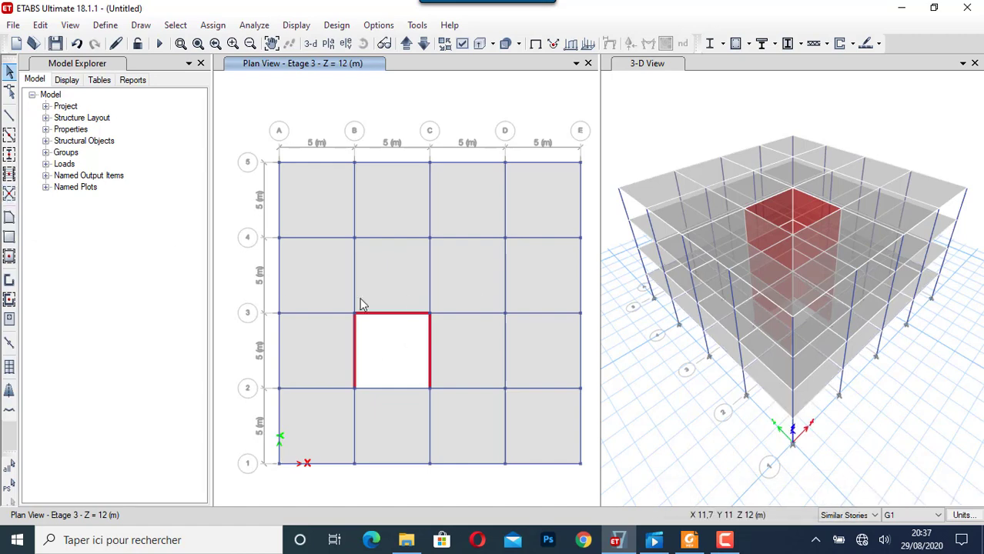
Draw a rectangular floor object with the Opening property over the bay between grid points B2 and C3
{"action": "left_click", "coordinate": [10, 240]}
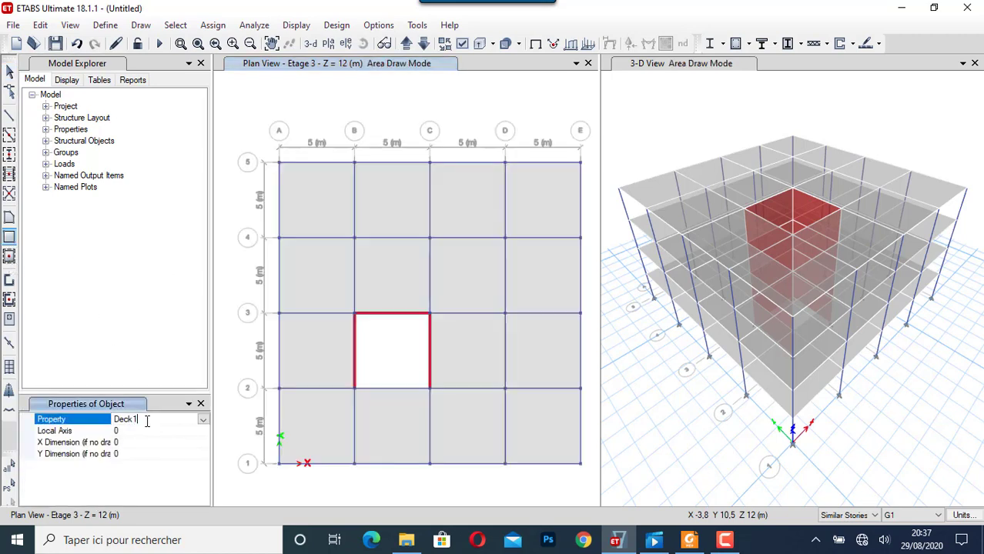
{"action": "left_click", "coordinate": [203, 421]}
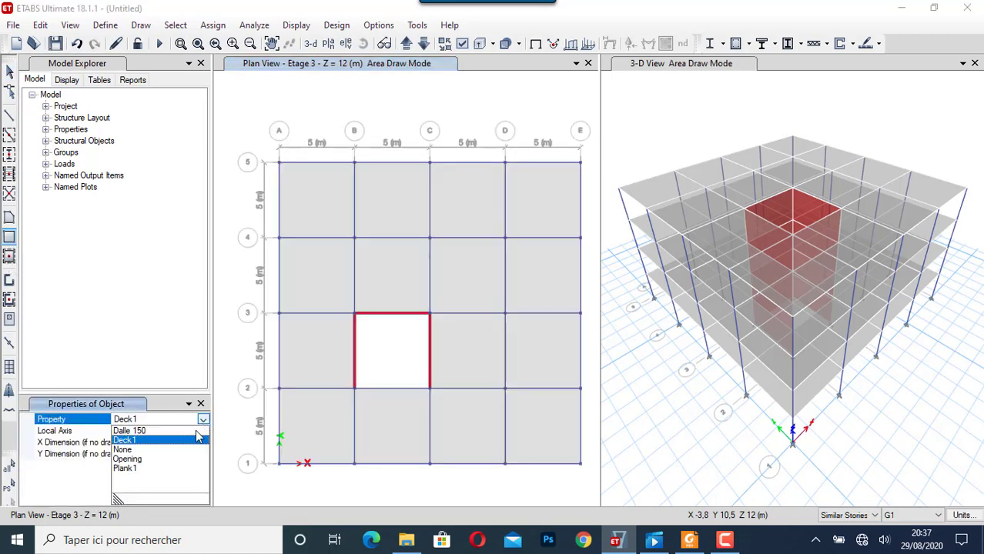
{"action": "left_click", "coordinate": [135, 459]}
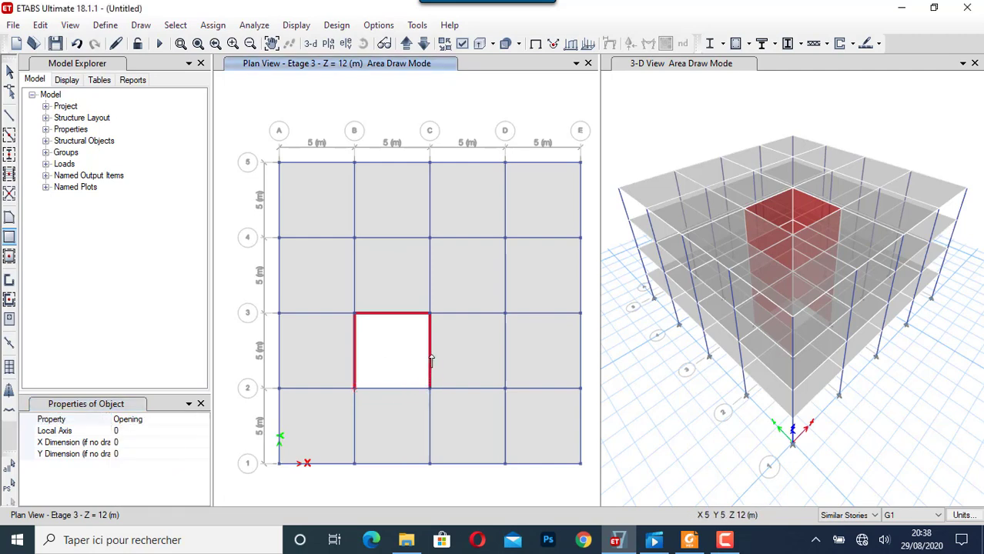
{"action": "left_click_drag", "start_coordinate": [431, 356], "coordinate": [430, 314]}
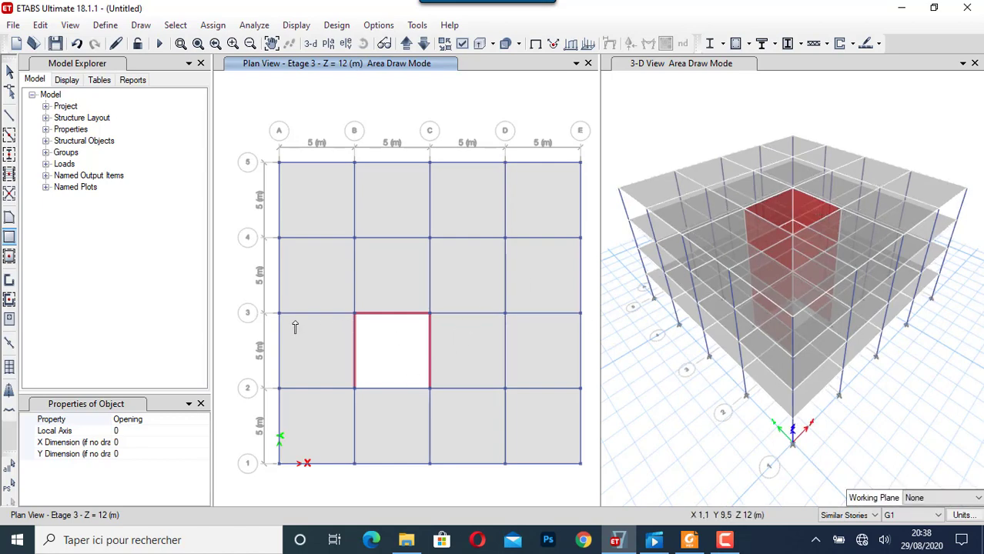
{"action": "key", "text": "Escape"}
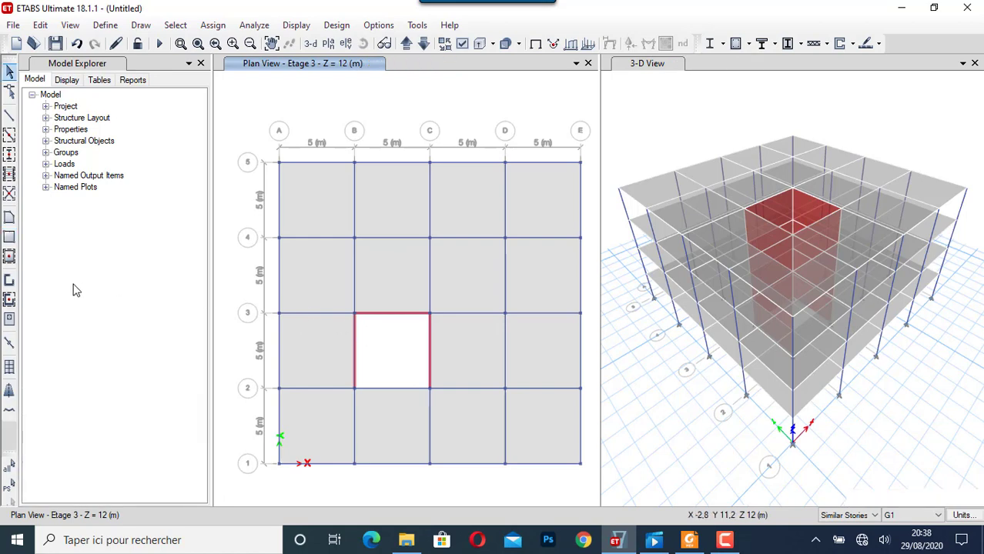
{"action": "left_click", "coordinate": [9, 236]}
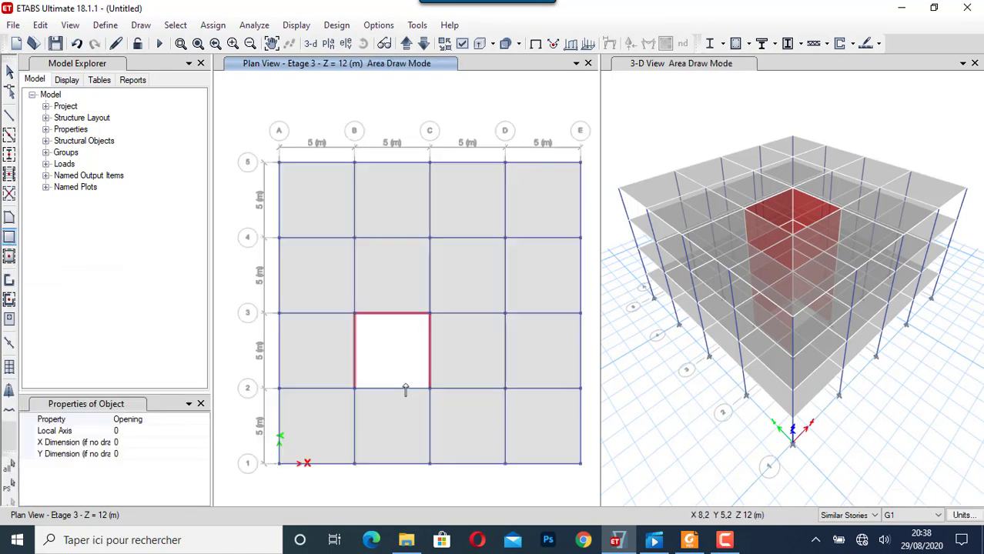
{"action": "left_click", "coordinate": [431, 316]}
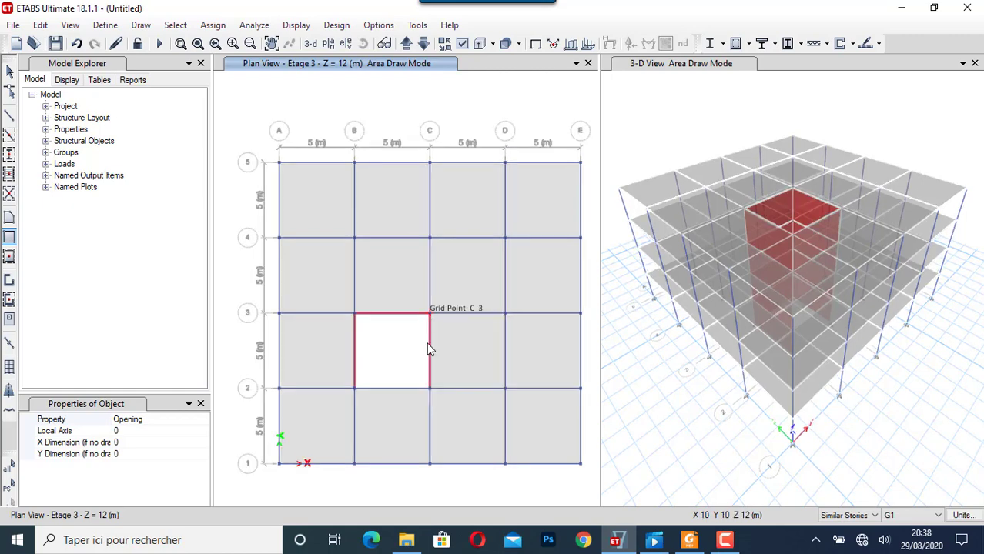
{"action": "left_click", "coordinate": [387, 347]}
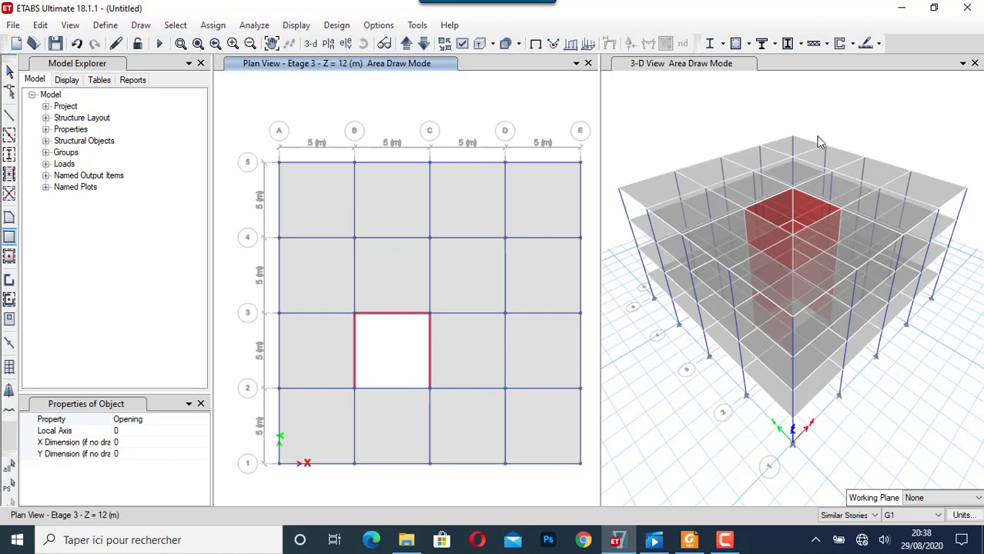
Enable Extrude Frames and Extrude Shells in the display options of the Etage 3 plan view
{"action": "left_click", "coordinate": [466, 45]}
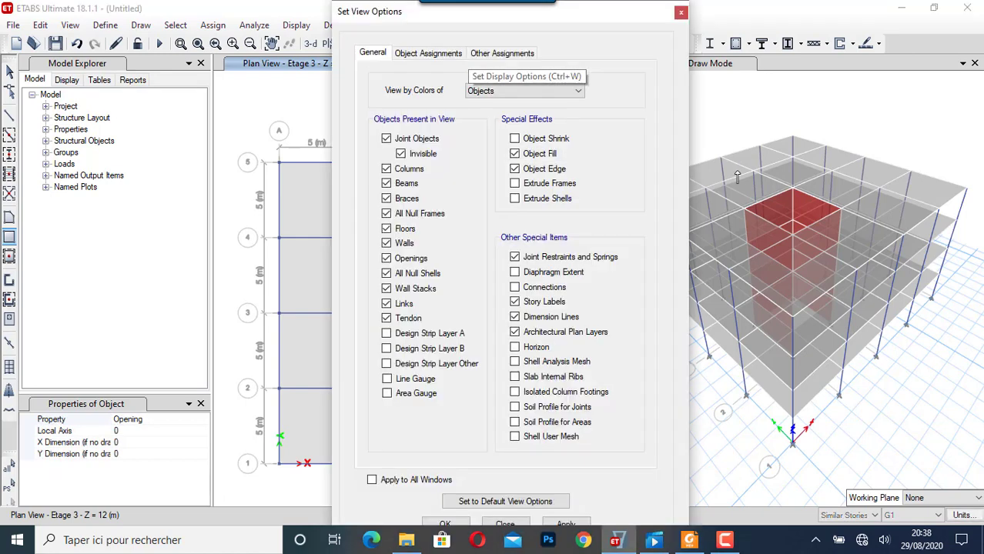
{"action": "left_click", "coordinate": [515, 185]}
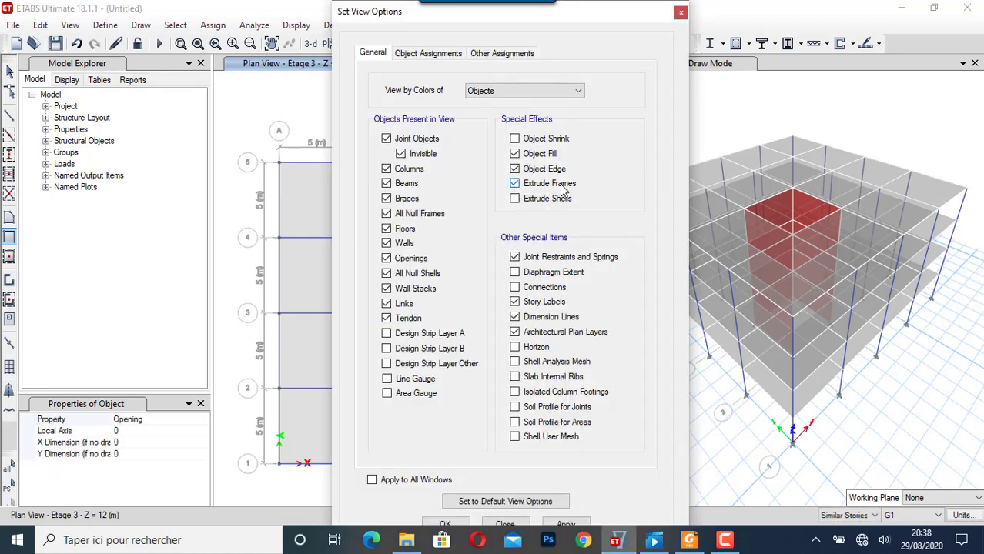
{"action": "left_click", "coordinate": [515, 198]}
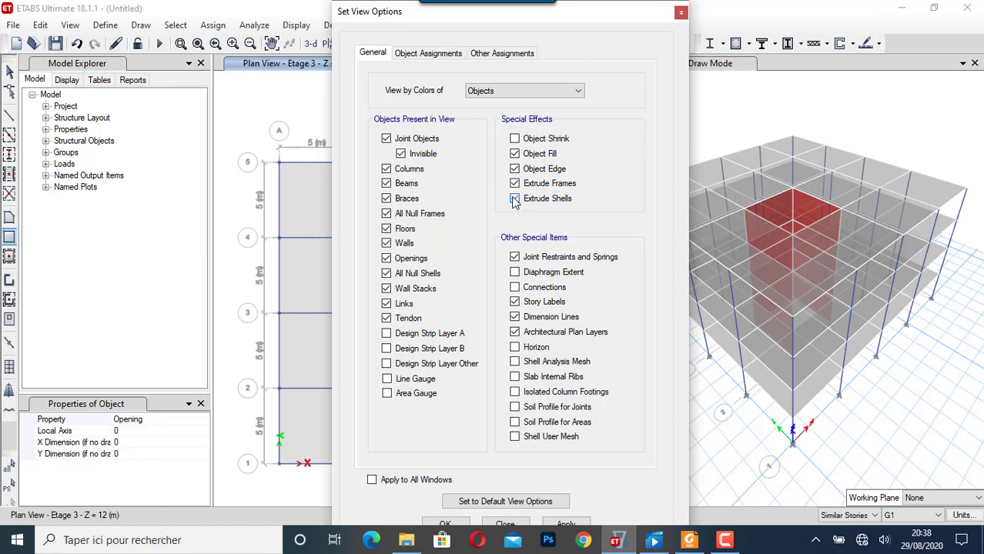
{"action": "left_click", "coordinate": [566, 525]}
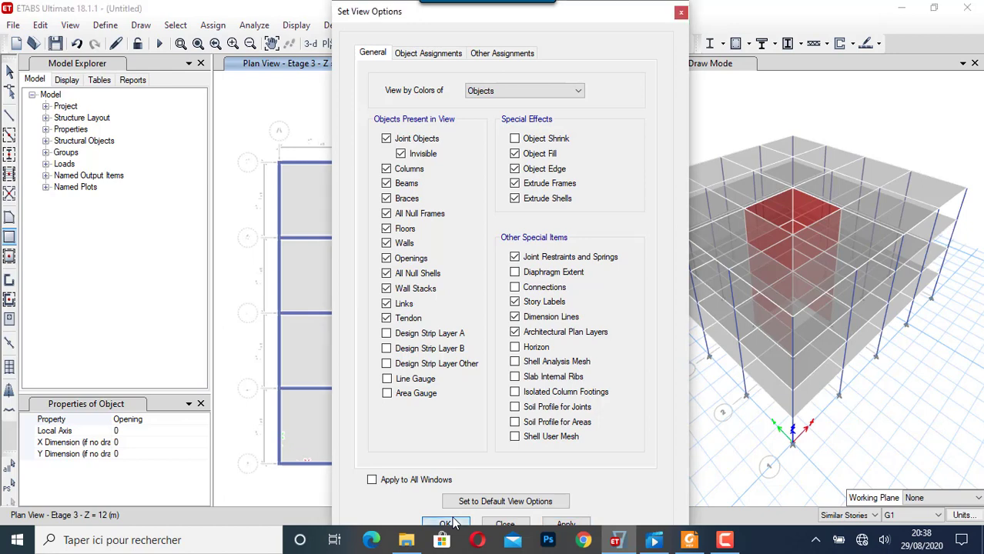
{"action": "left_click", "coordinate": [446, 525]}
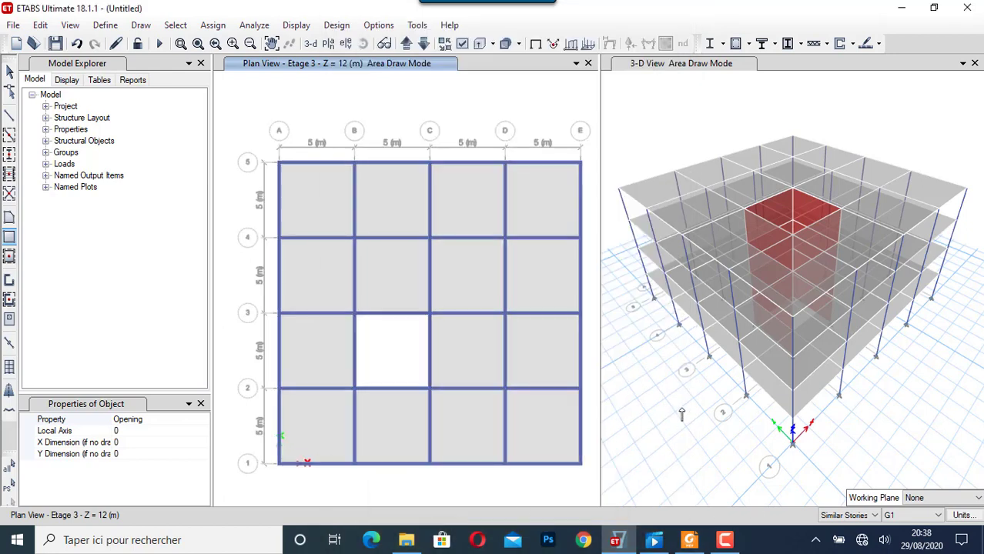
Enable Extrude Frames and Extrude Shells in the display options of the 3-D view
{"action": "left_click", "coordinate": [815, 117]}
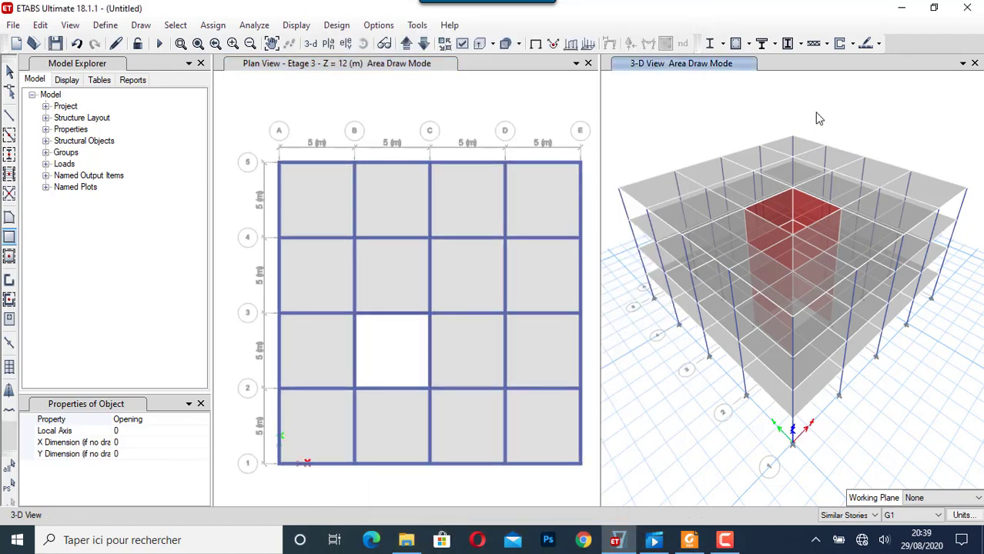
{"action": "left_click", "coordinate": [463, 44]}
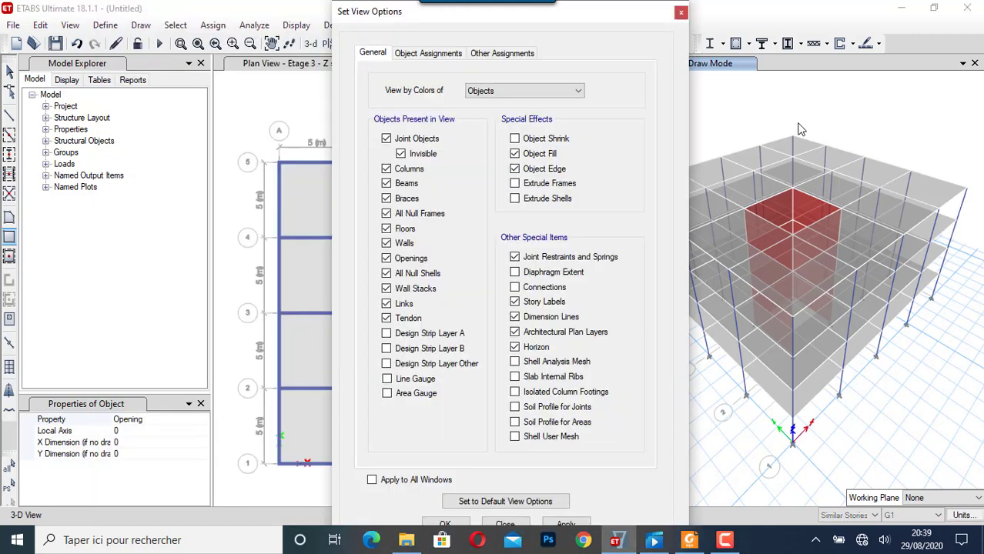
{"action": "left_click", "coordinate": [514, 183]}
{"action": "left_click", "coordinate": [515, 198]}
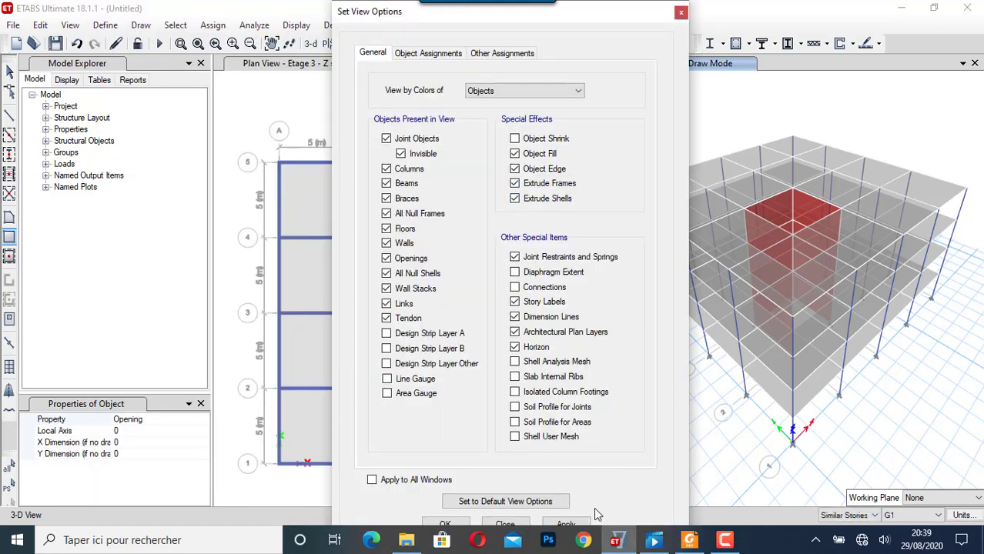
{"action": "left_click", "coordinate": [545, 522]}
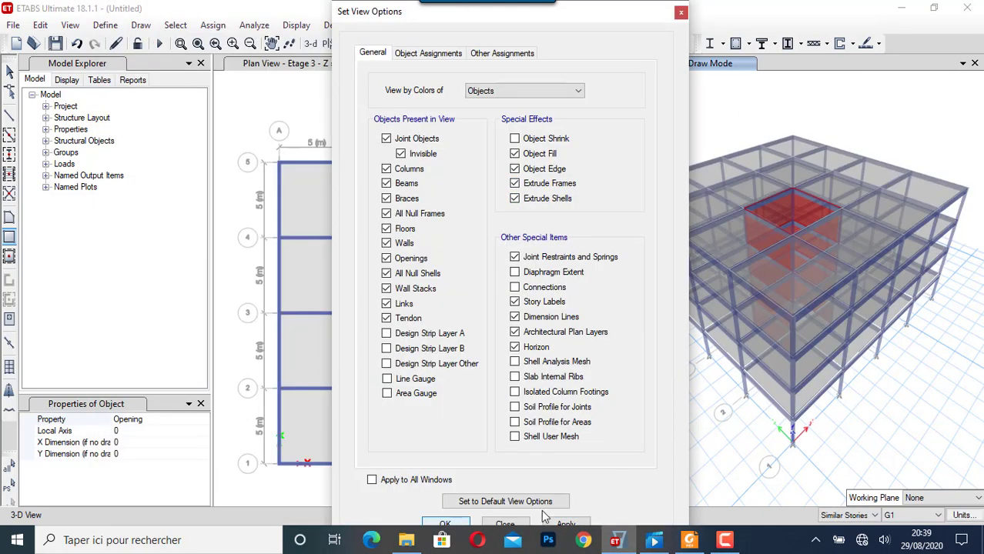
{"action": "key", "text": "Return"}
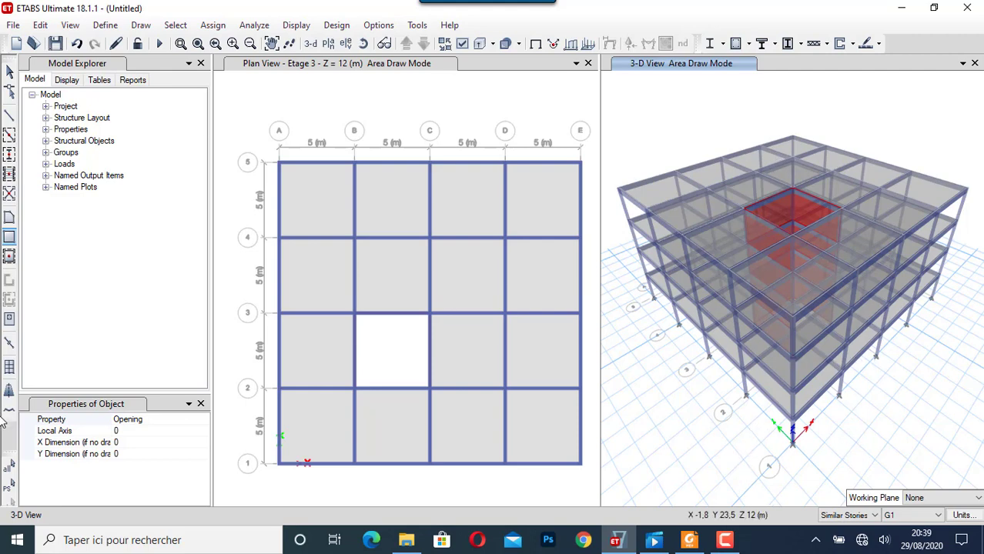
{"action": "left_click", "coordinate": [40, 27]}
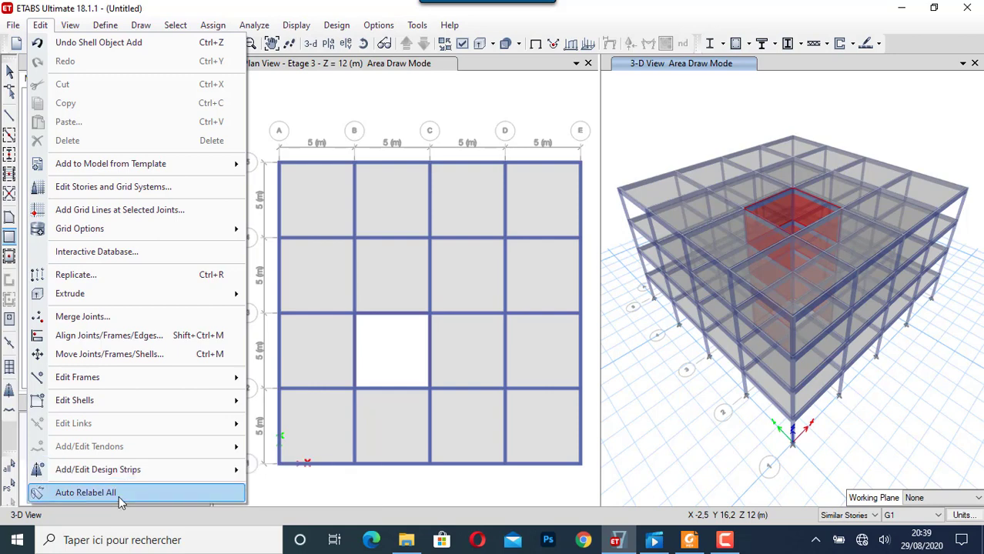
{"action": "mouse_move", "coordinate": [17, 25]}
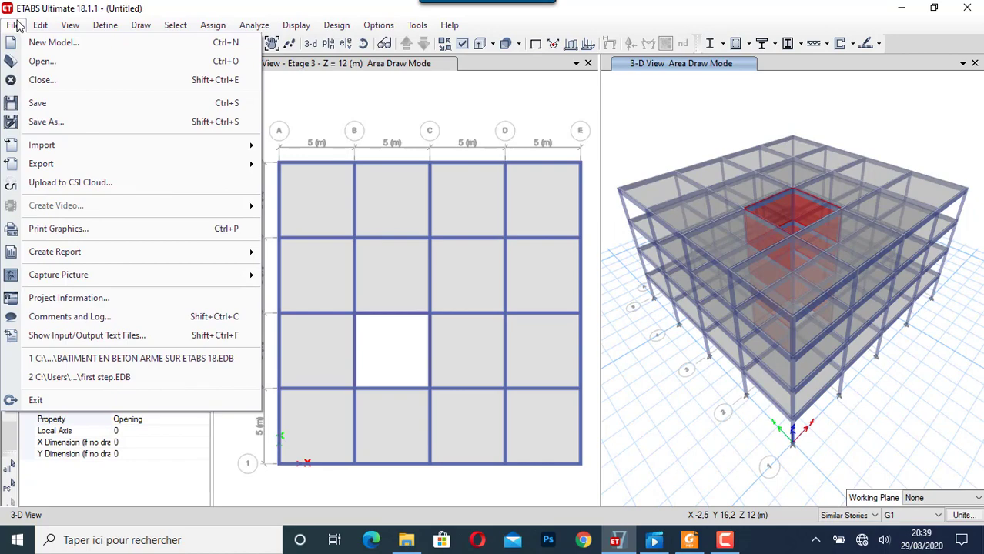
{"action": "mouse_move", "coordinate": [69, 27]}
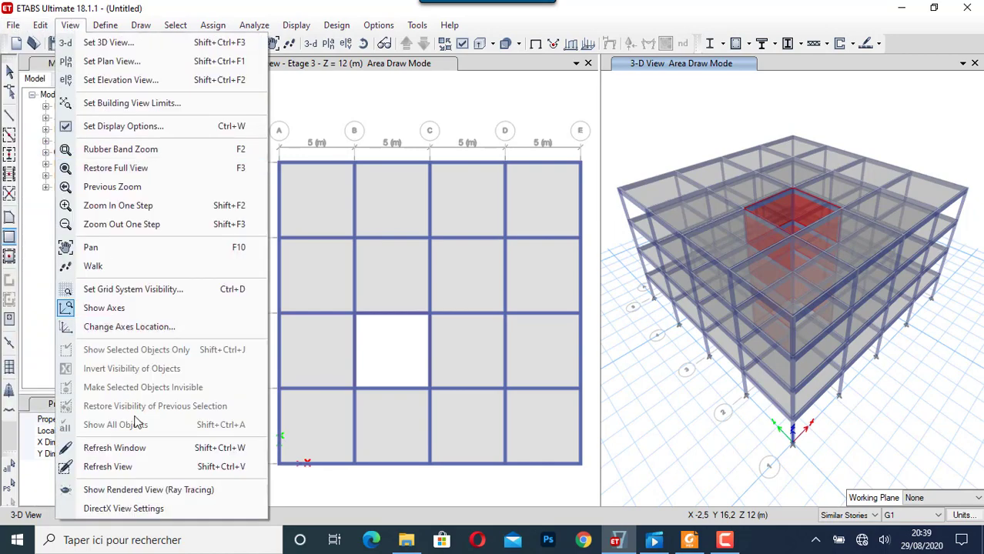
Render the 3-D view of the building with ray tracing, keeping the antialiasing at High
{"action": "left_click", "coordinate": [211, 491]}
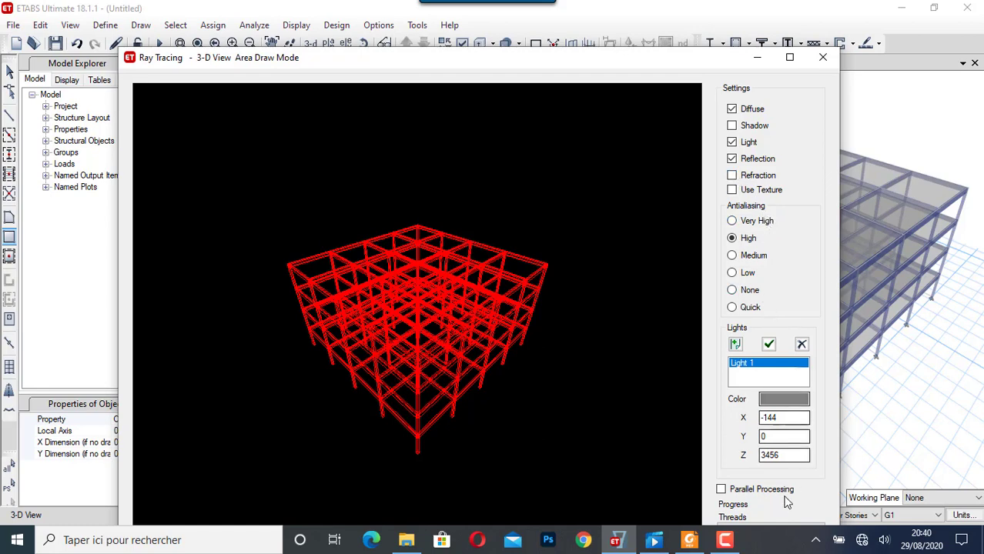
{"action": "left_click_drag", "start_coordinate": [578, 54], "coordinate": [585, 9]}
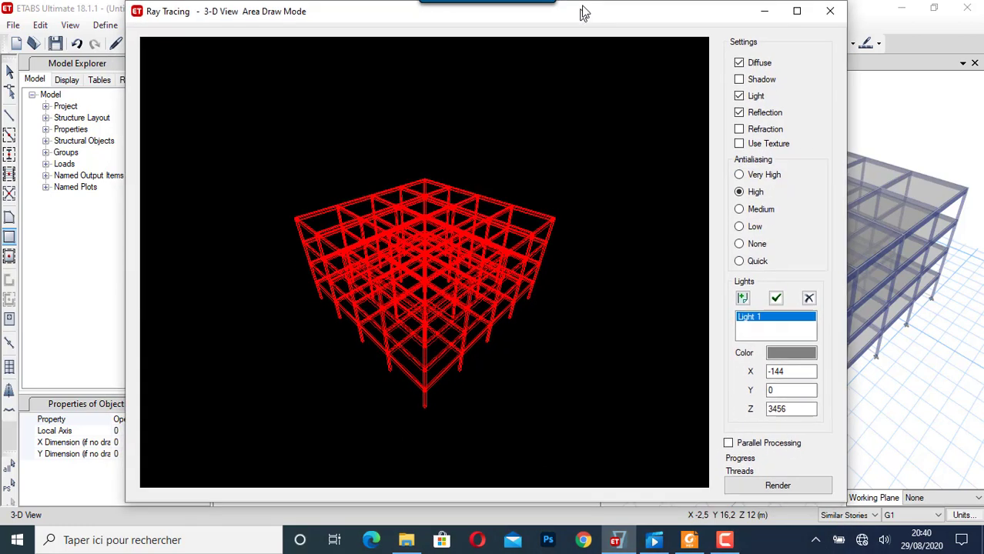
{"action": "left_click", "coordinate": [780, 485]}
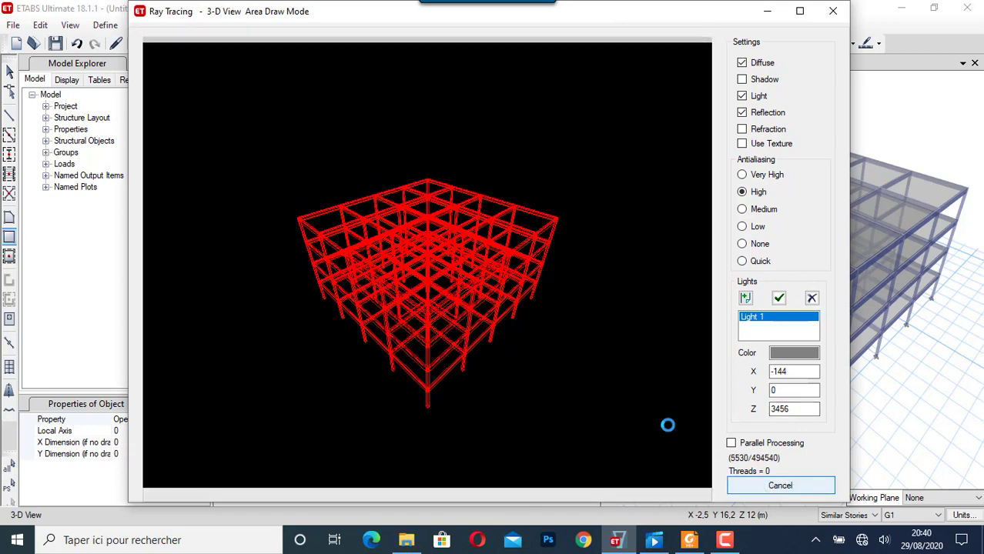
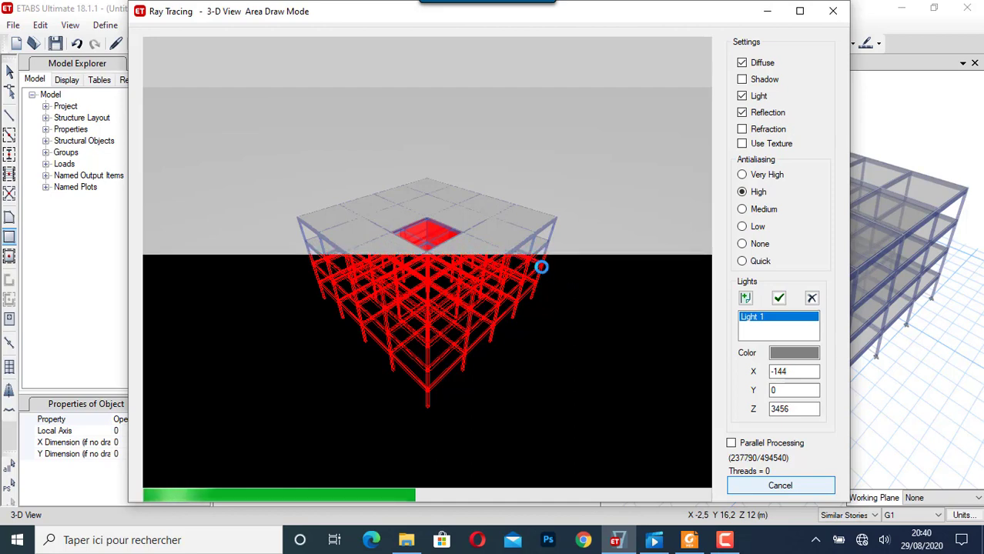
{"action": "left_click", "coordinate": [727, 544]}
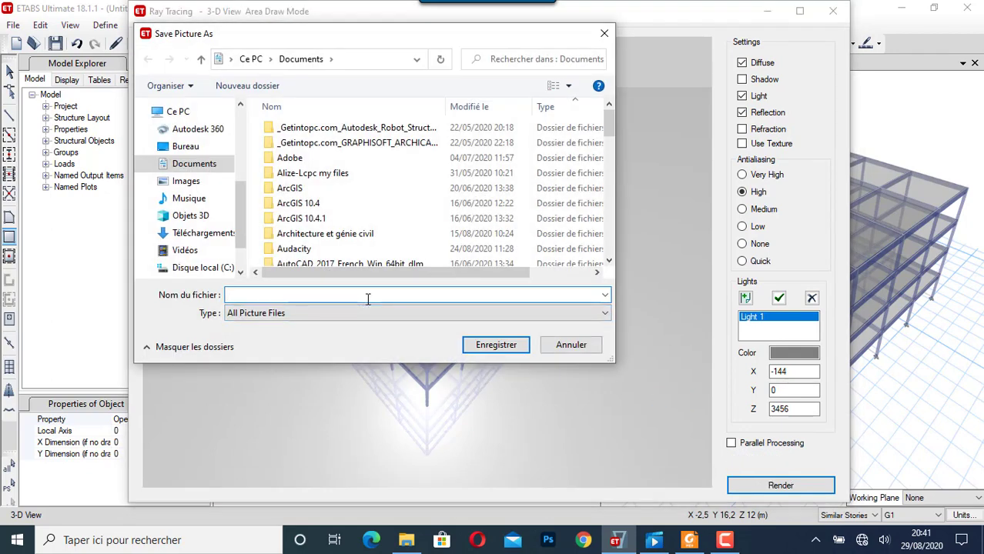
Save the rendered picture as ETABS BUILDING in the Images folder and close the Ray Tracing window
{"action": "type", "text": "ETABS BUILDING"}
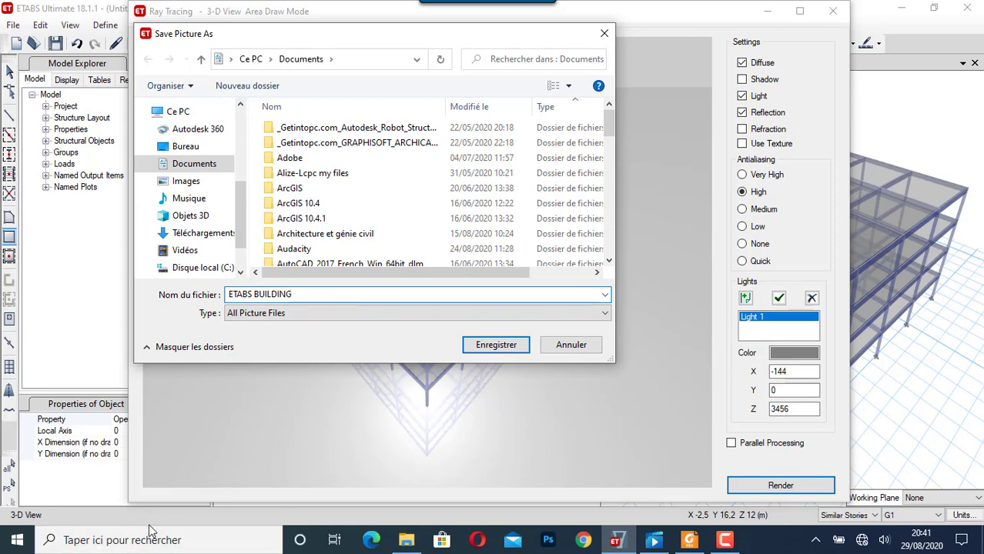
{"action": "left_click", "coordinate": [185, 182]}
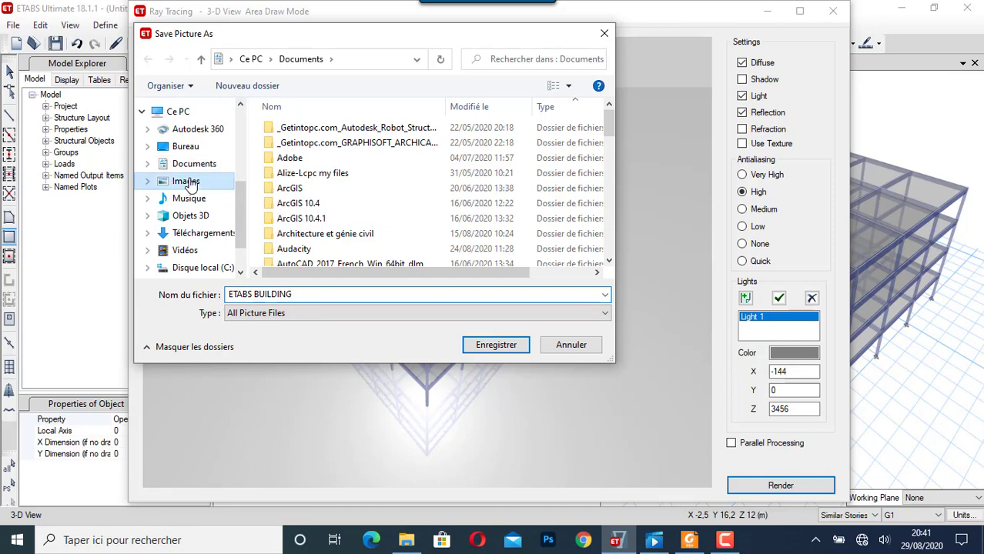
{"action": "left_click", "coordinate": [489, 347]}
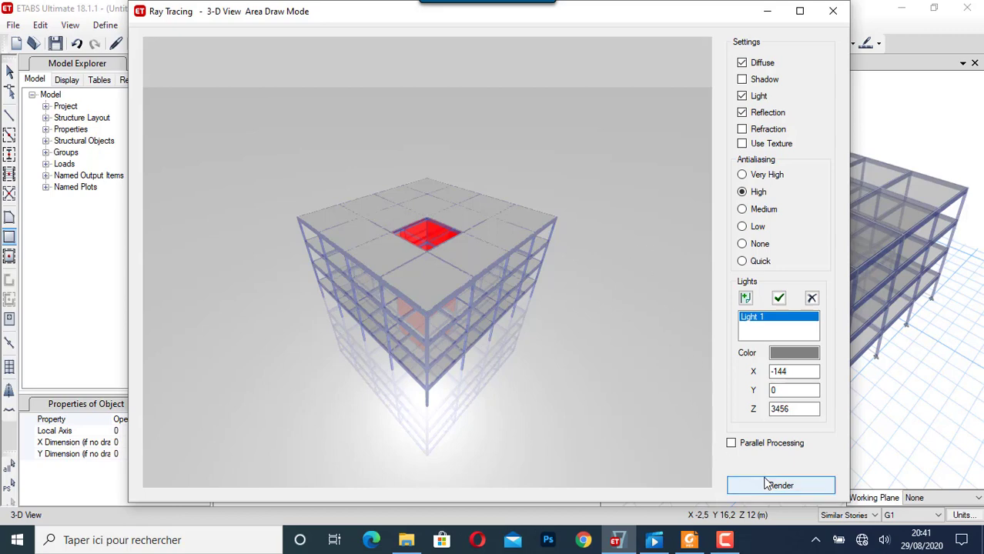
{"action": "left_click", "coordinate": [834, 12]}
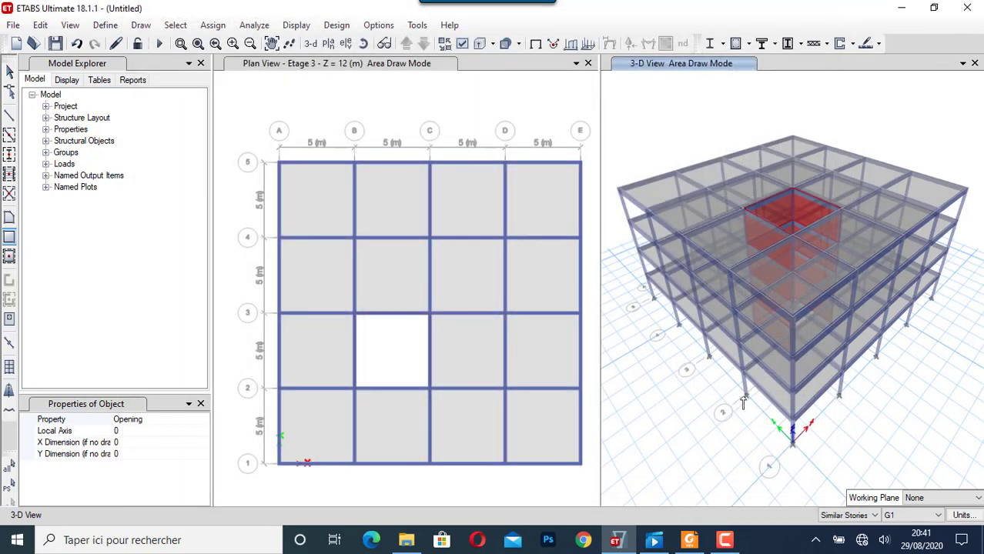